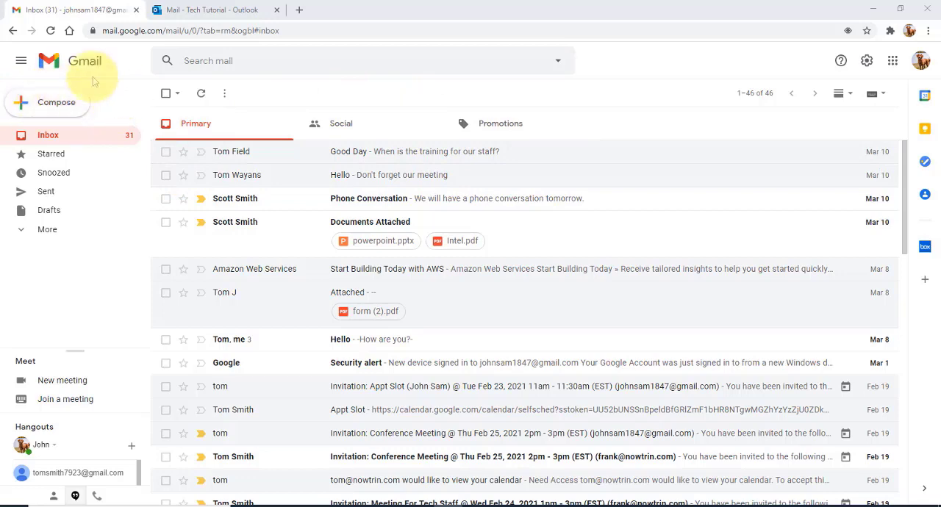
View a blank new message window and close it unsent.
click(58, 105)
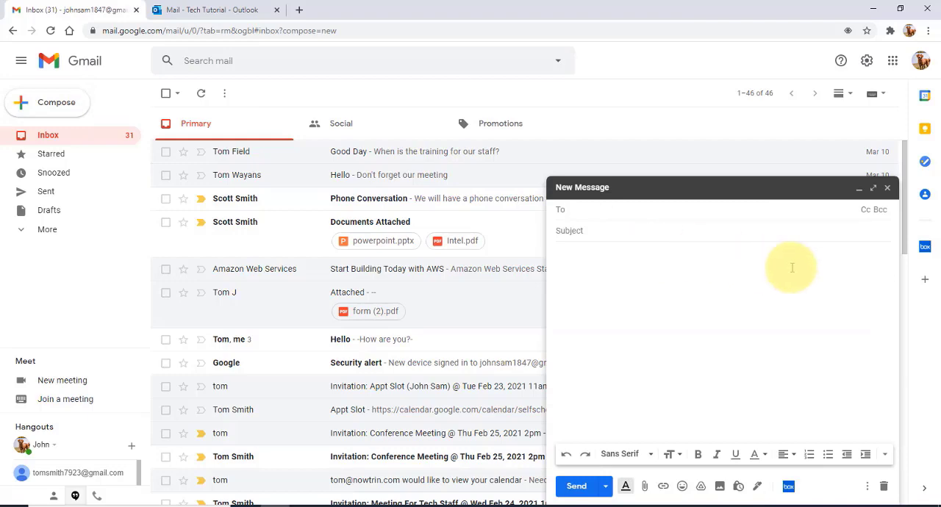
click(888, 189)
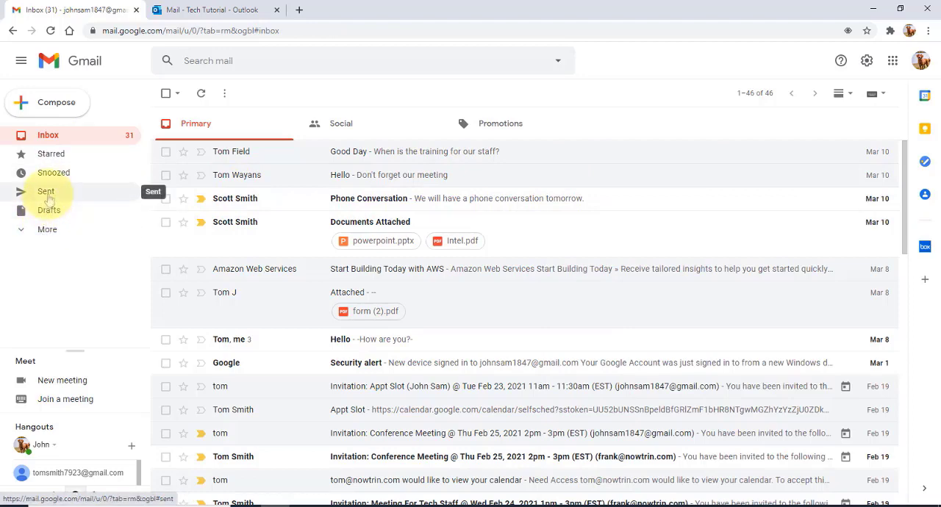
Expand the full list of mail folders and view the remaining folders, categories and label options.
click(47, 231)
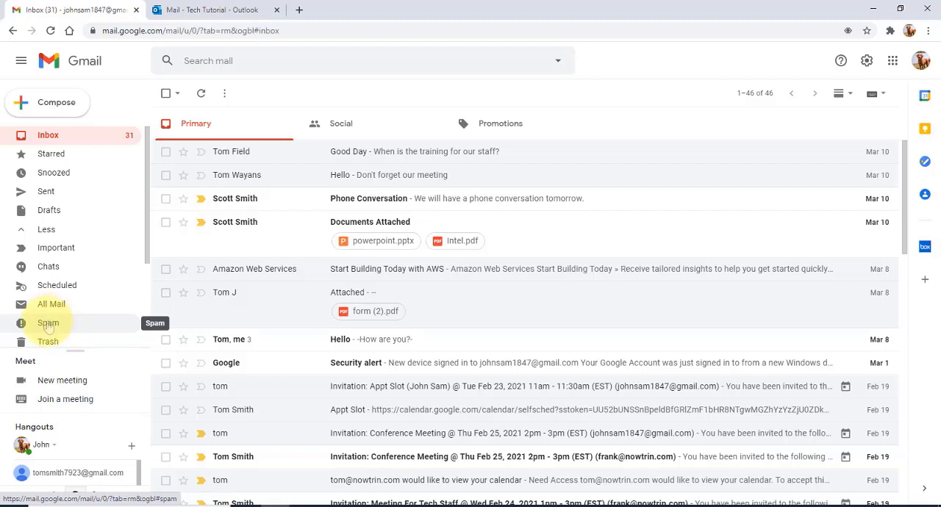
drag(141, 248, 147, 334)
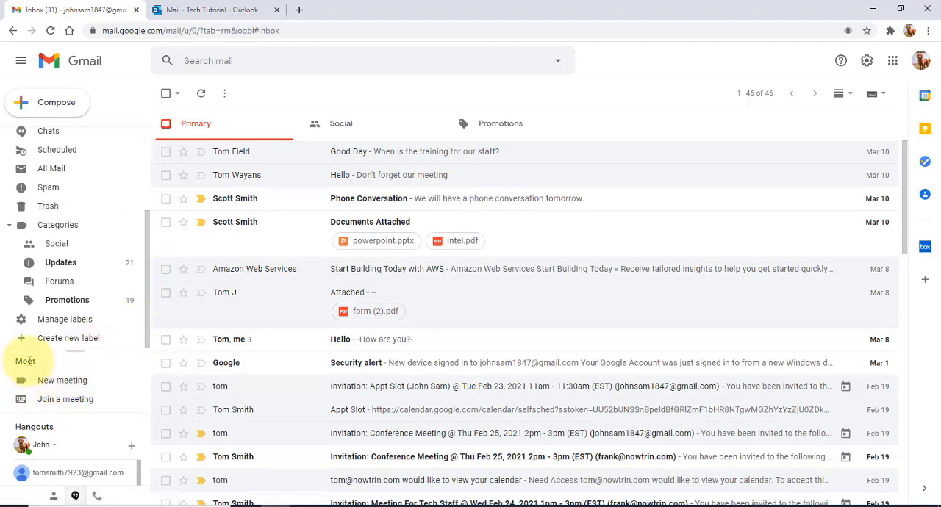
View the sharing link for a new Meet meeting and the meeting code prompt for joining one, closing each.
click(73, 386)
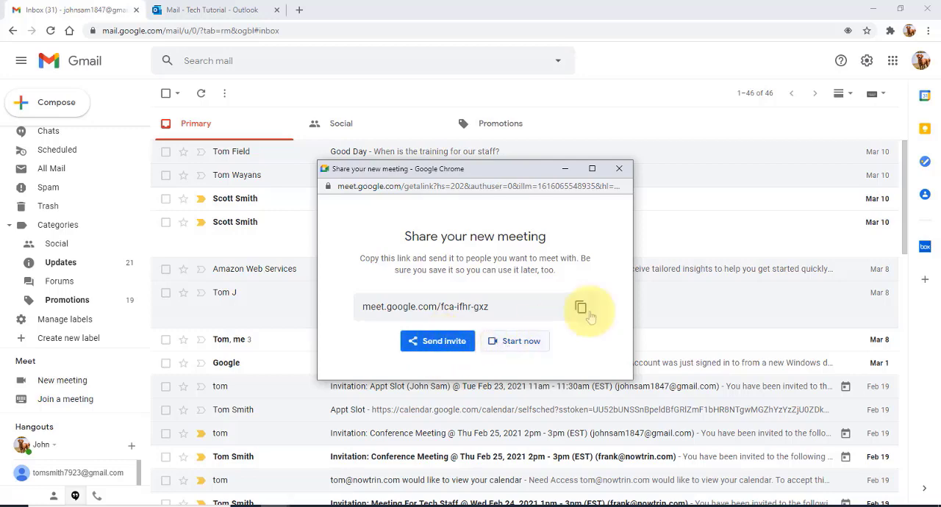
click(619, 170)
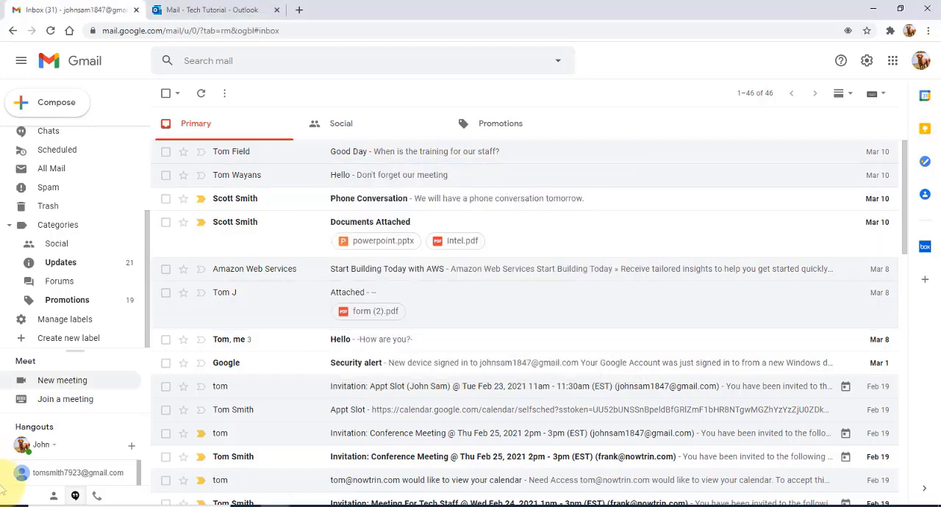
click(65, 401)
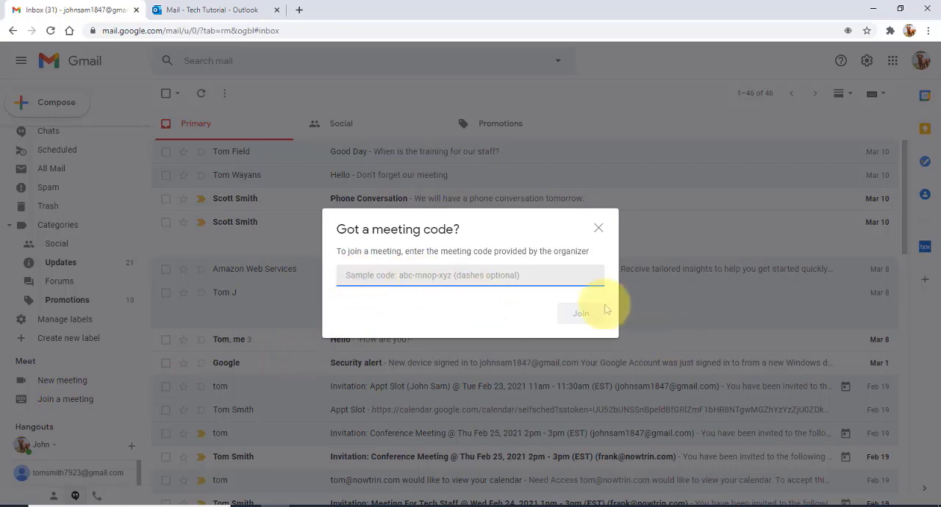
click(598, 229)
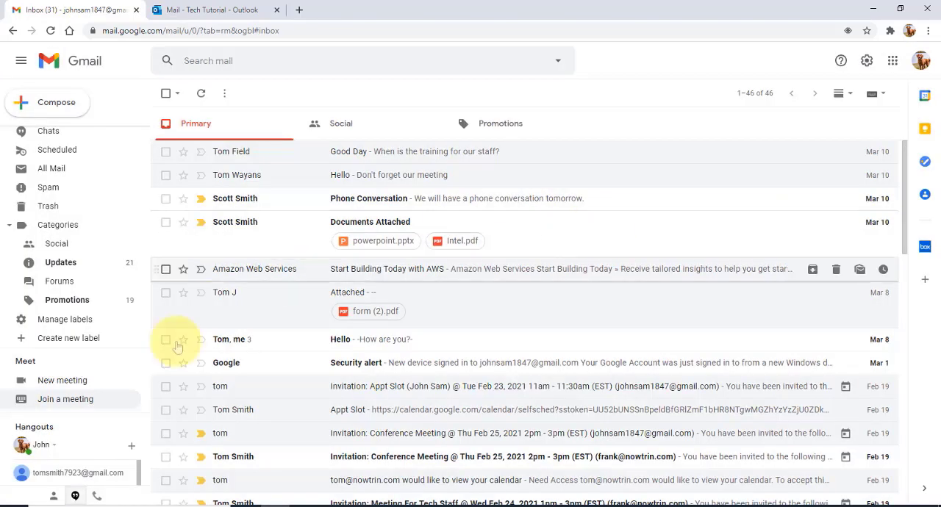
Enlarge the Meet and Hangouts area, and view the options for starting a Hangouts conversation.
drag(66, 351, 70, 272)
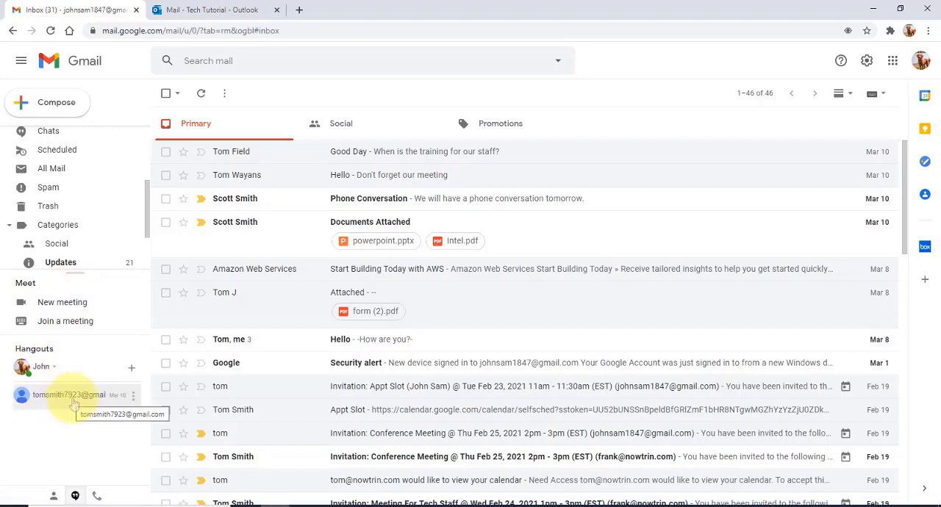
mouse_move(73, 403)
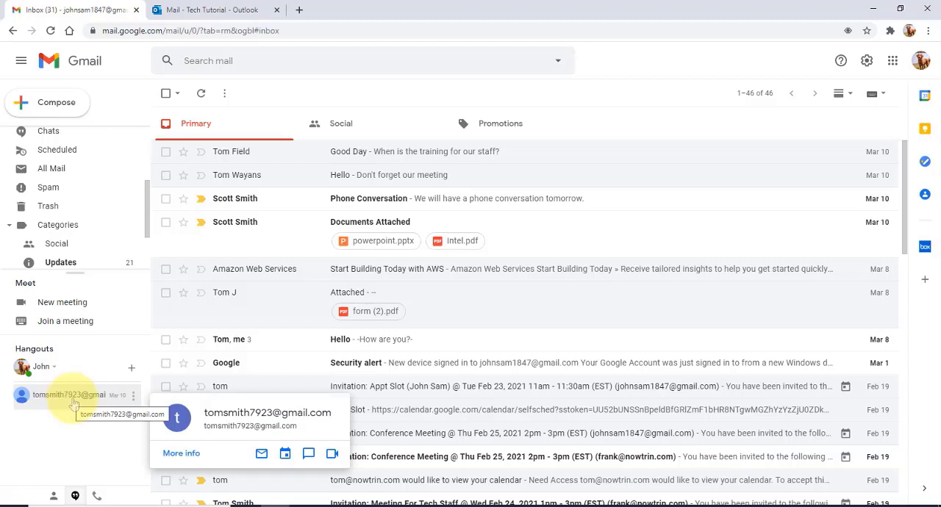
click(132, 371)
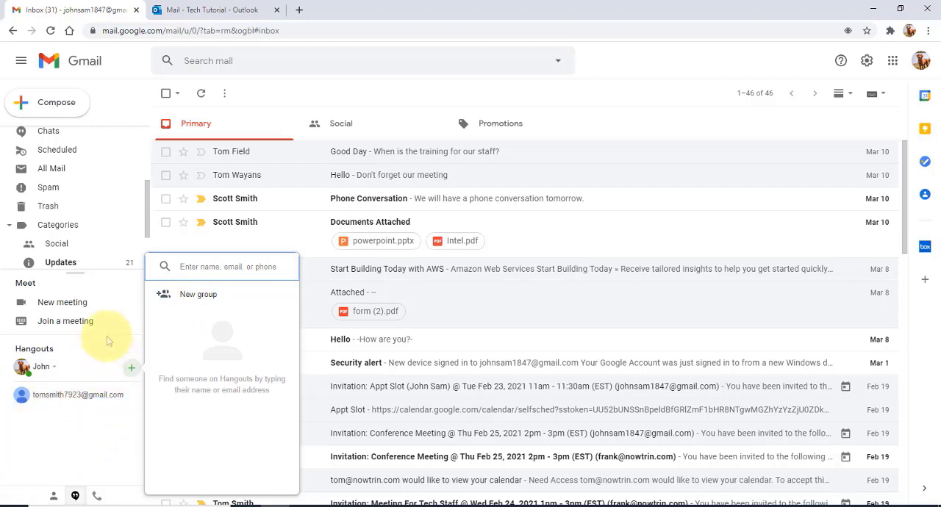
click(115, 72)
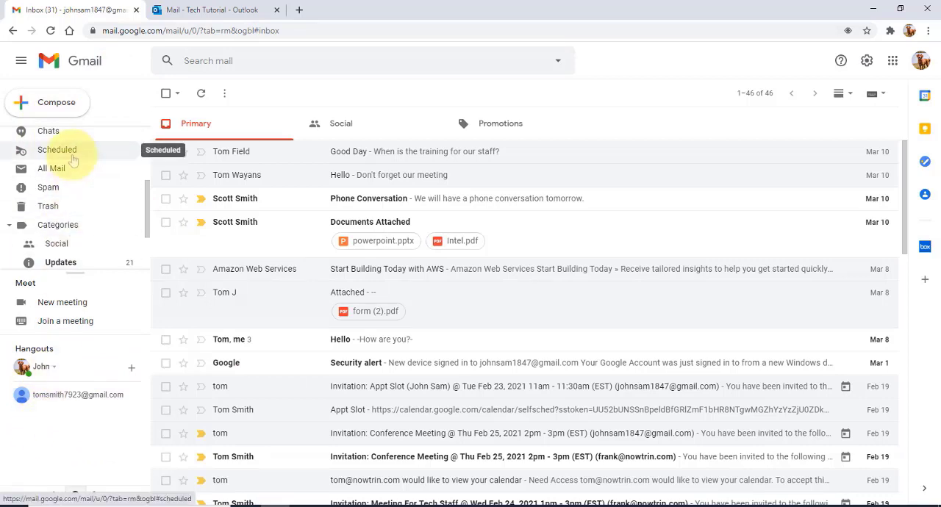
Collapse the main menu to its icon-only view and expand it again.
click(22, 62)
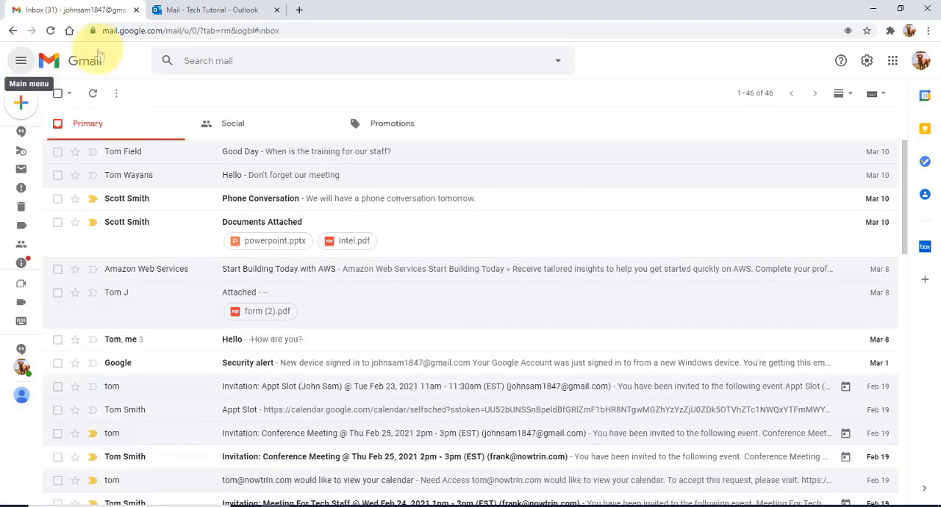
mouse_move(24, 245)
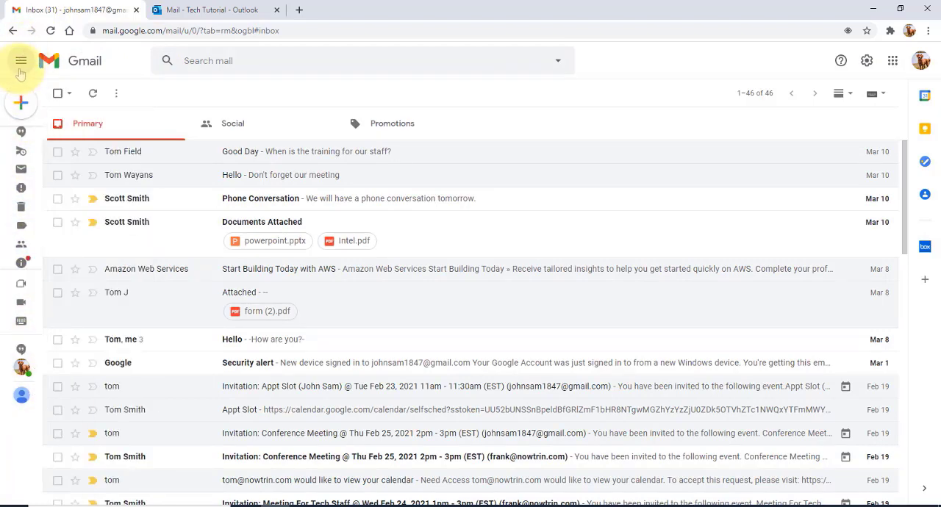
click(21, 65)
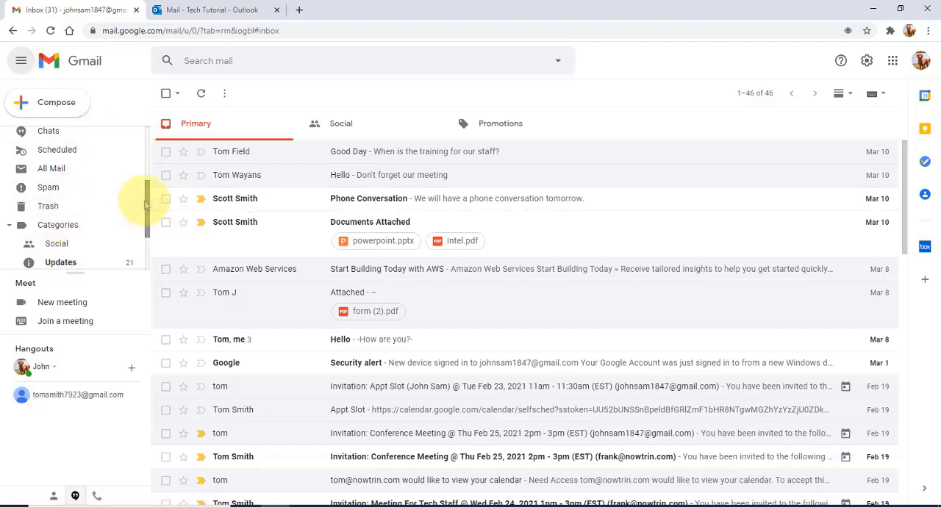
Hide the Meet and Hangouts sections to show the whole folder list, and bring them back.
mouse_move(144, 205)
mouse_down()
mouse_move(147, 151)
mouse_move(140, 204)
mouse_up()
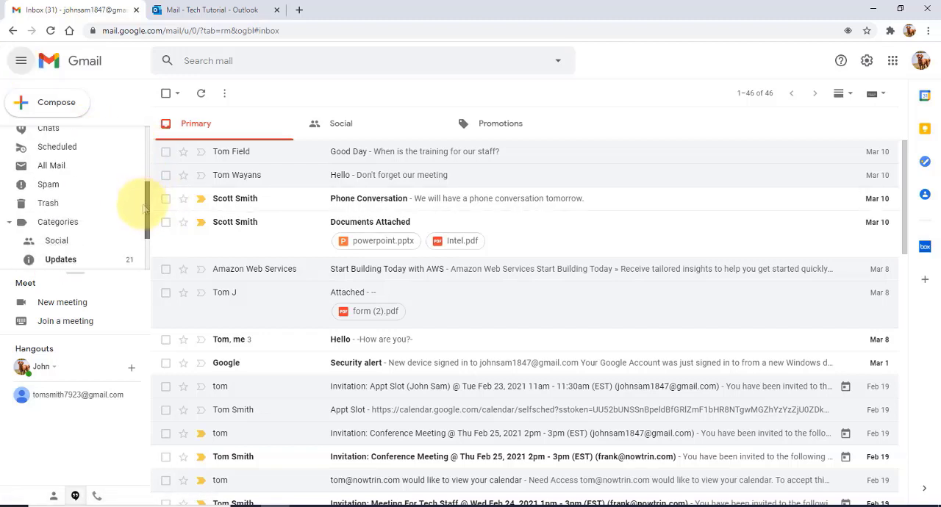
click(75, 496)
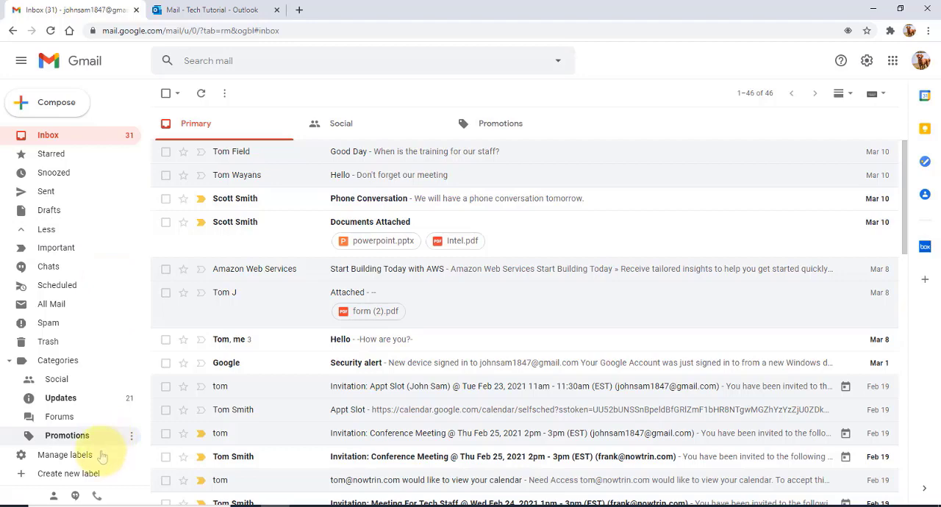
click(75, 496)
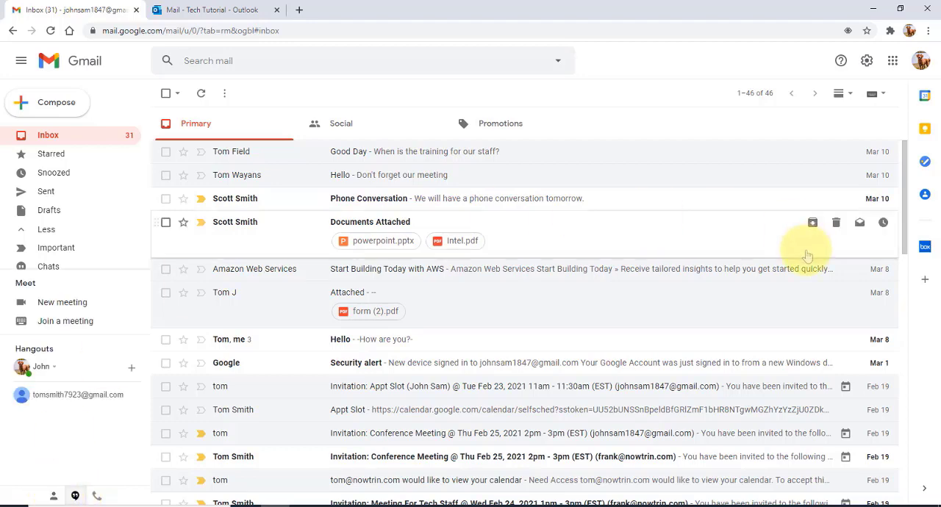
Draft a calendar event for Thu, Mar 18, 10:30am–11:30am with Google Meet video conferencing, discard it and close the calendar.
click(927, 99)
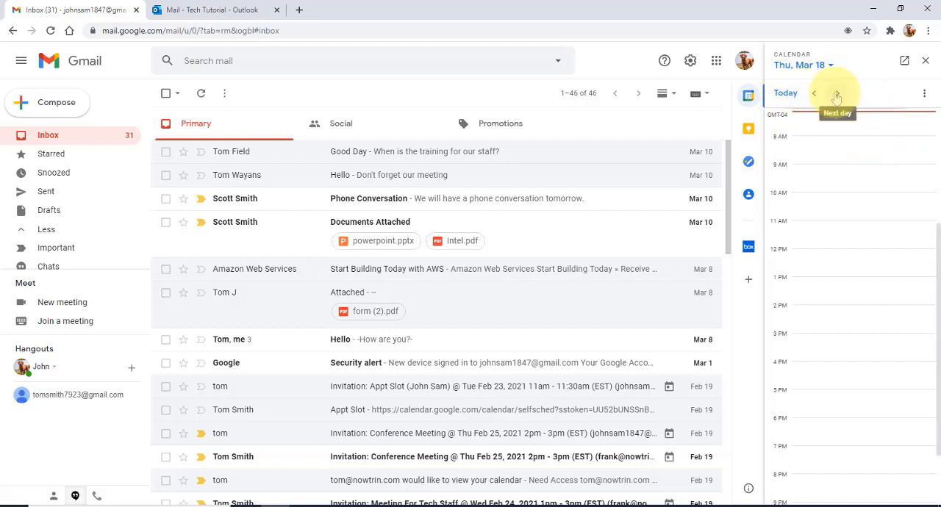
click(837, 212)
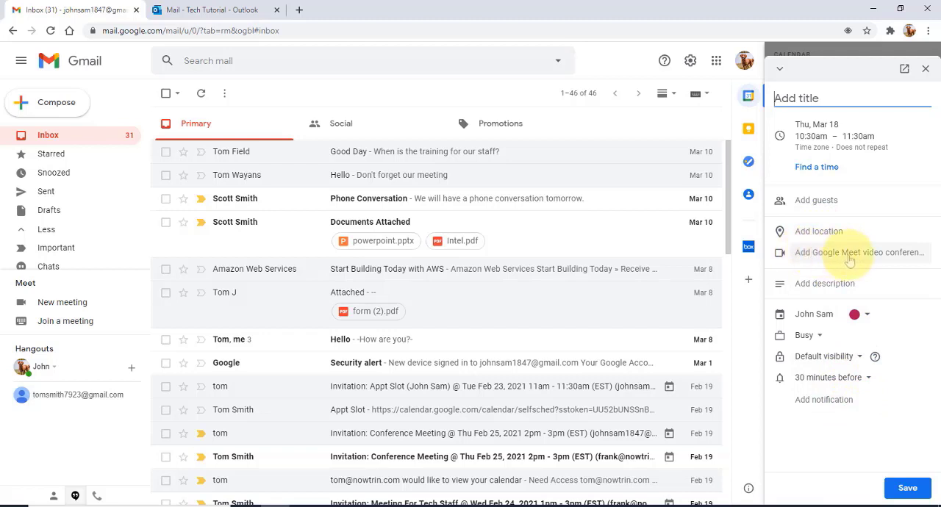
click(878, 260)
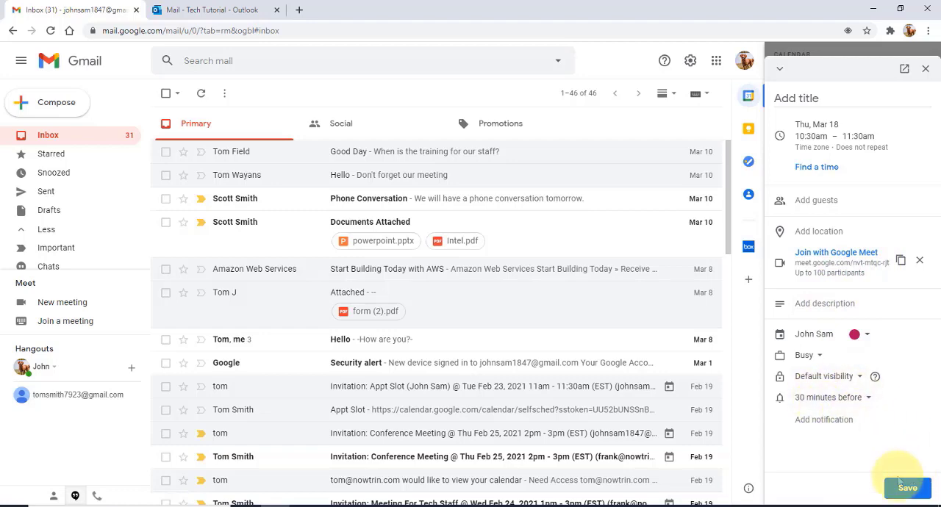
click(926, 69)
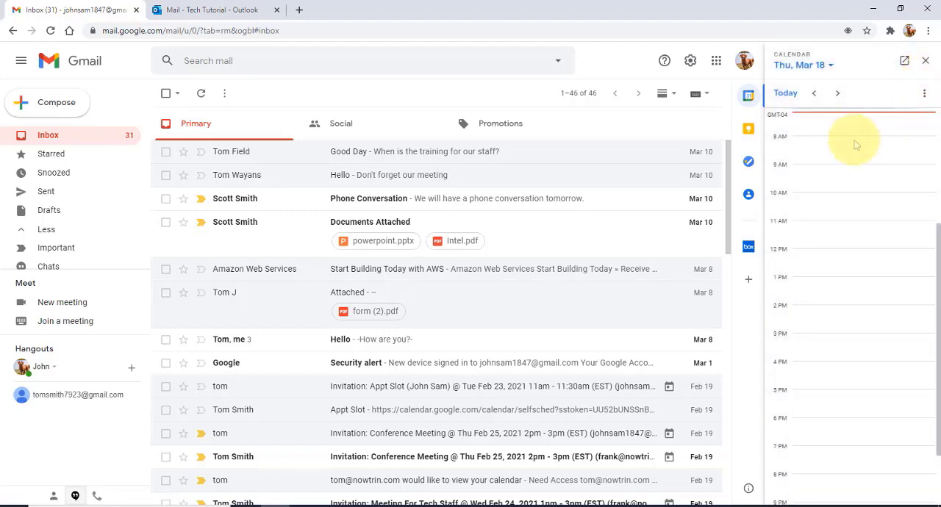
click(924, 61)
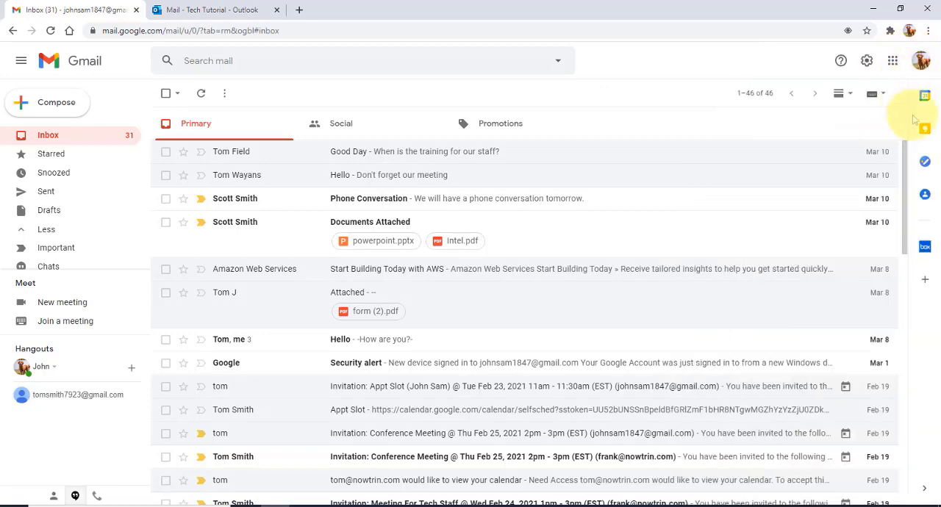
View the My Tasks list and the saved contacts beside the inbox, closing each.
click(926, 162)
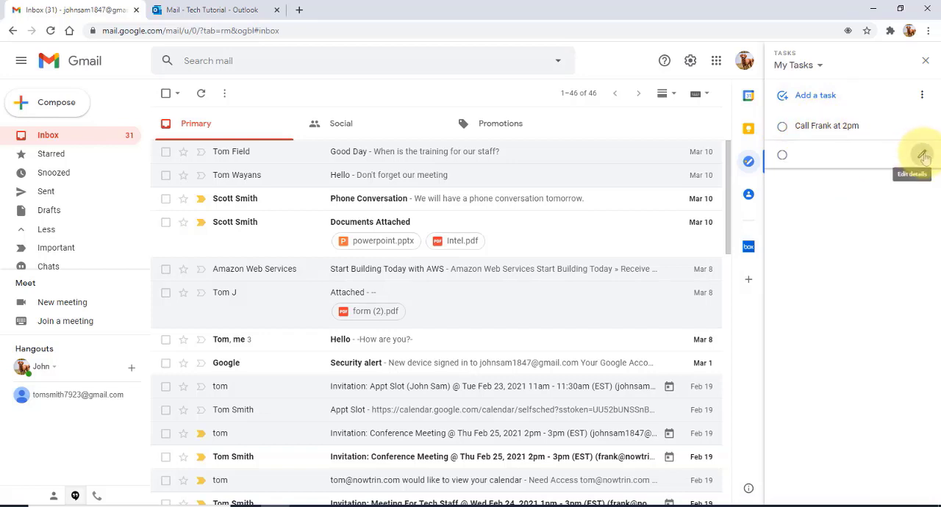
click(923, 156)
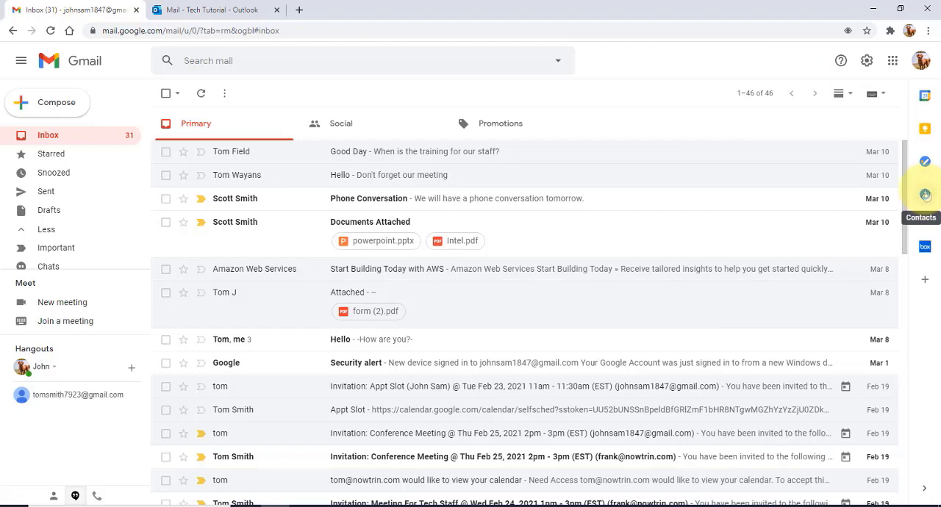
click(926, 194)
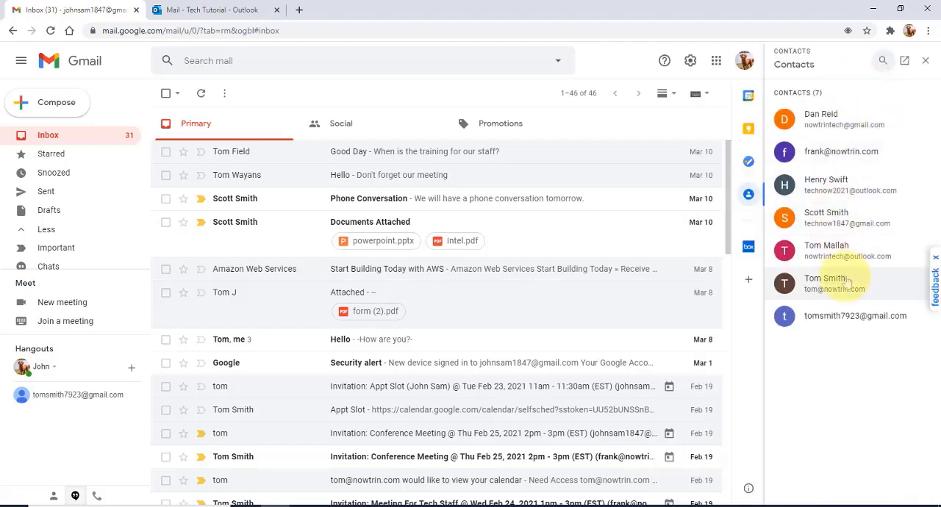
click(925, 61)
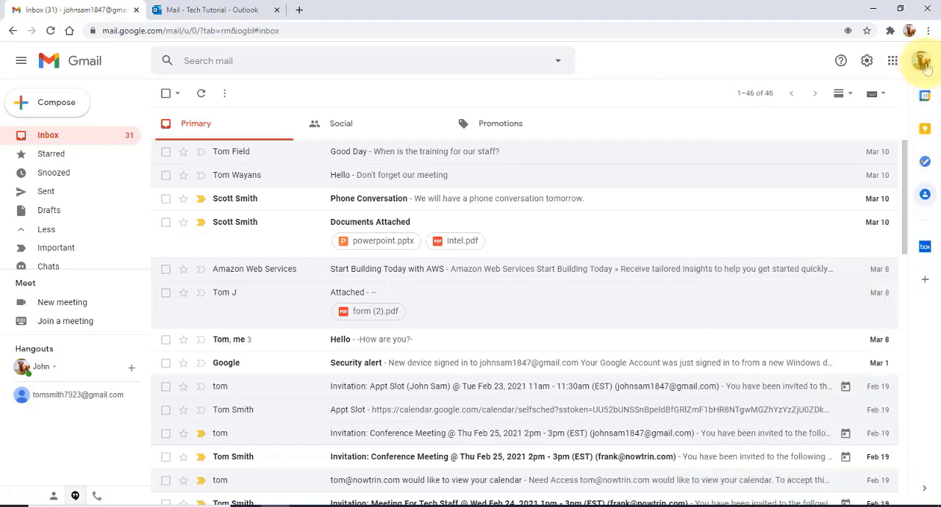
Browse the Gmail add-ons in the Google Workspace Marketplace and close it.
click(926, 282)
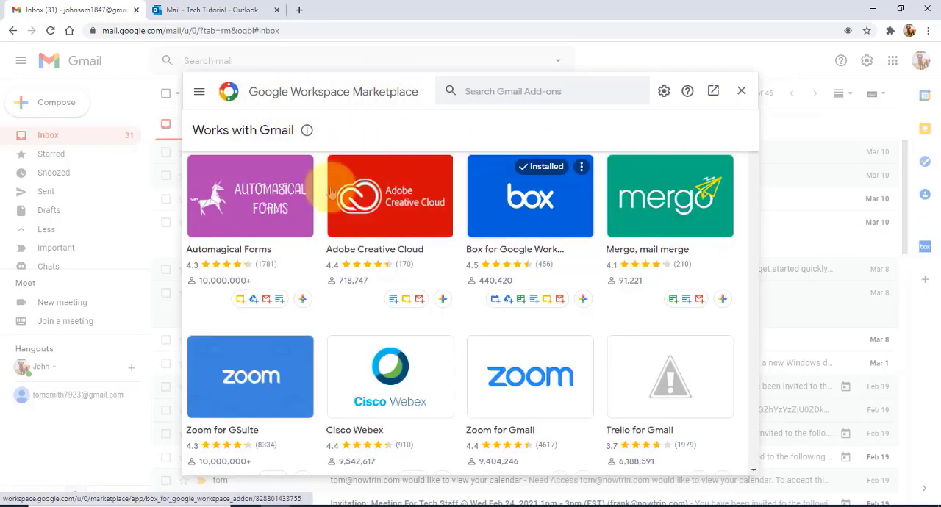
scroll(613, 253, down, 3)
scroll(613, 285, down, 3)
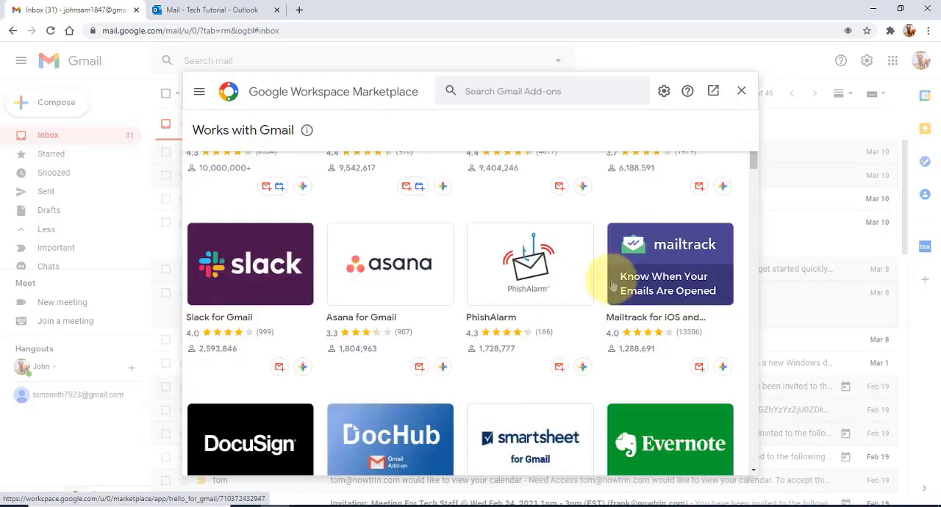
scroll(605, 278, up, 6)
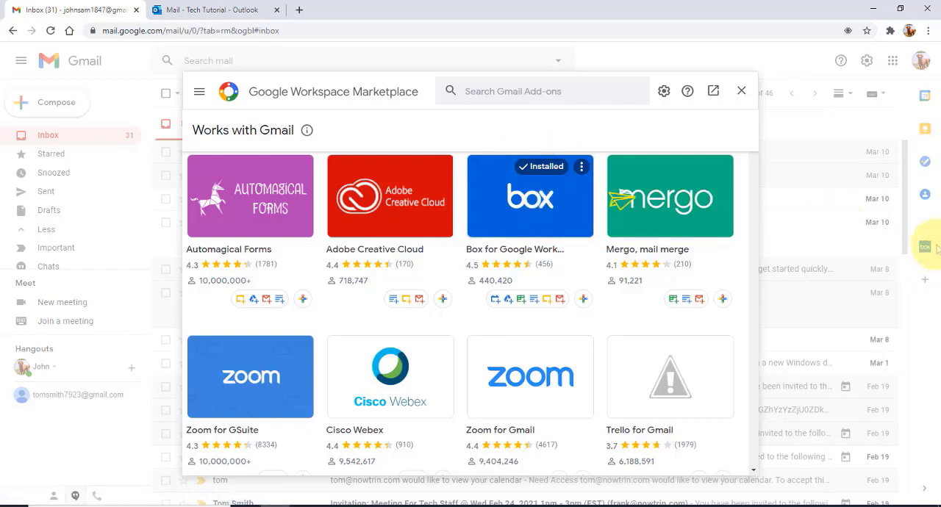
click(742, 92)
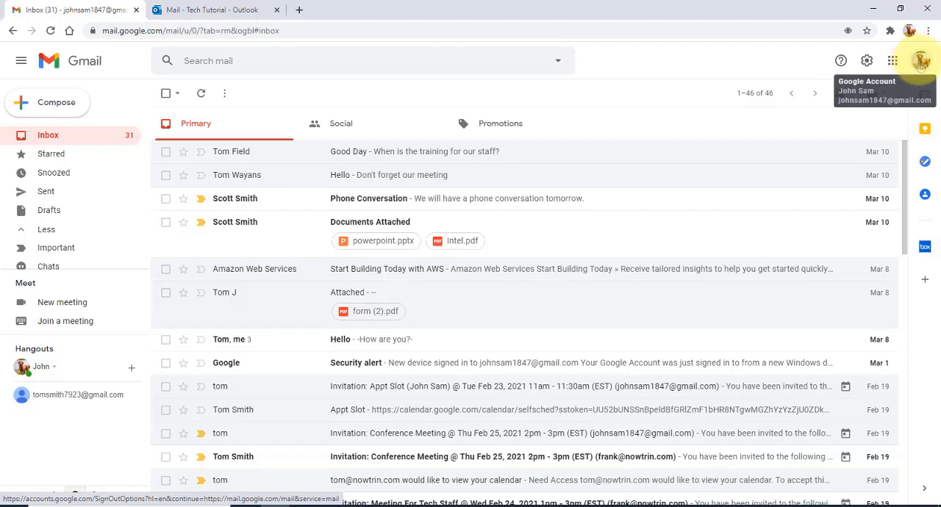
View the account options and the profile photo selection, and close them without choosing a photo.
click(922, 63)
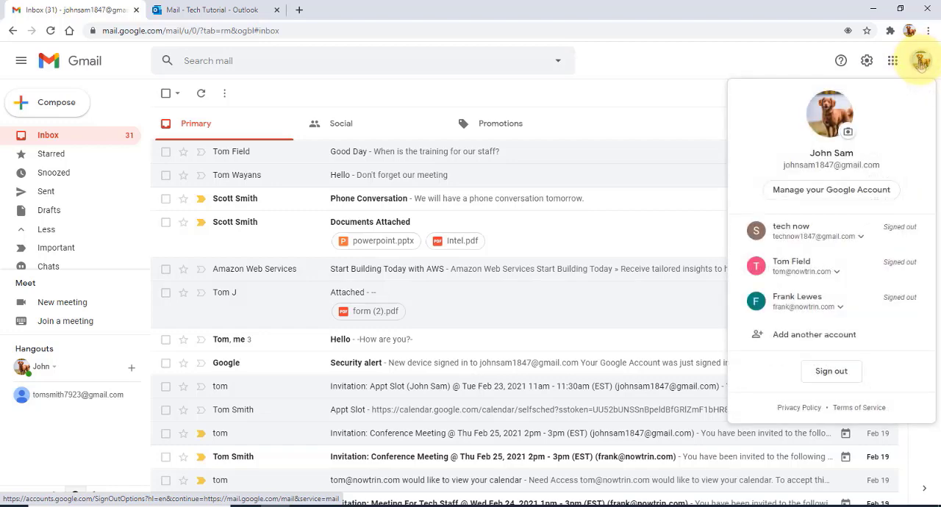
click(848, 132)
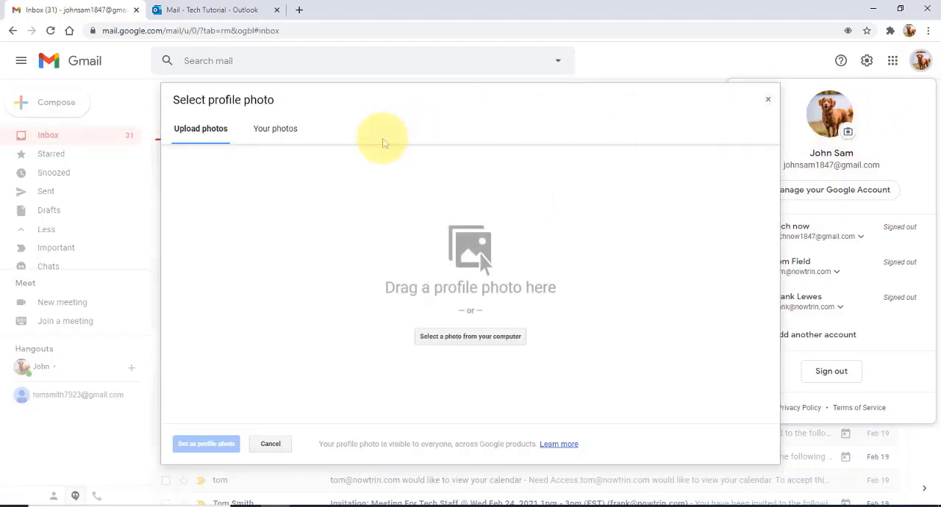
click(767, 101)
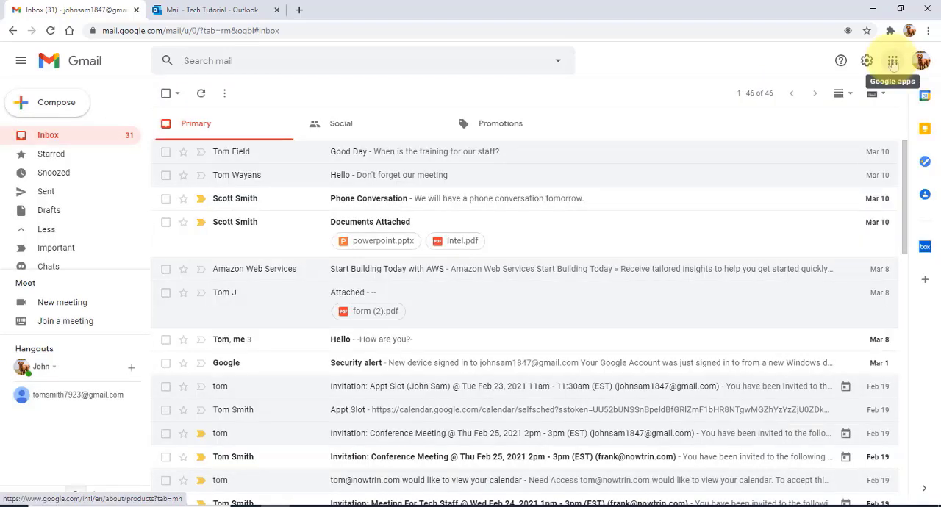
Show the list of available Google apps.
click(893, 64)
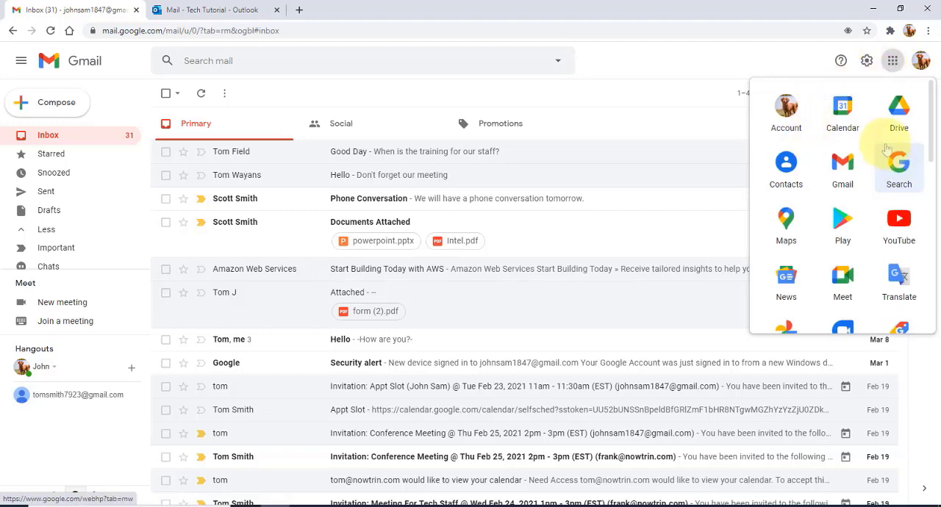
Open the quick settings, try the Comfortable and Compact inbox densities, and return to Default density.
click(865, 62)
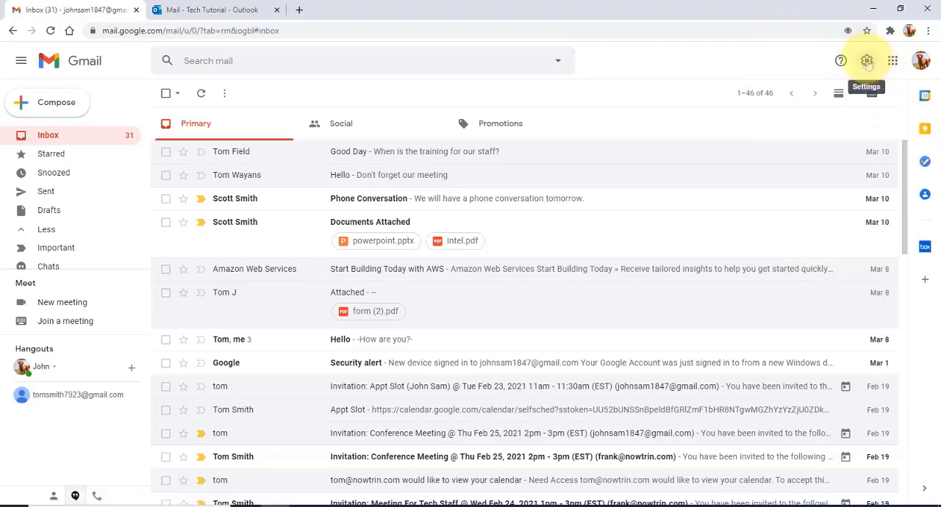
click(868, 62)
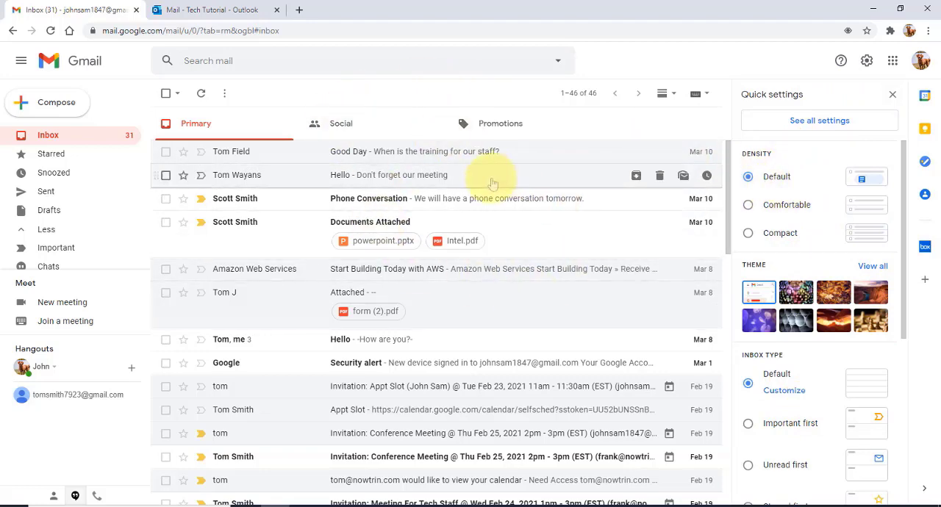
click(749, 206)
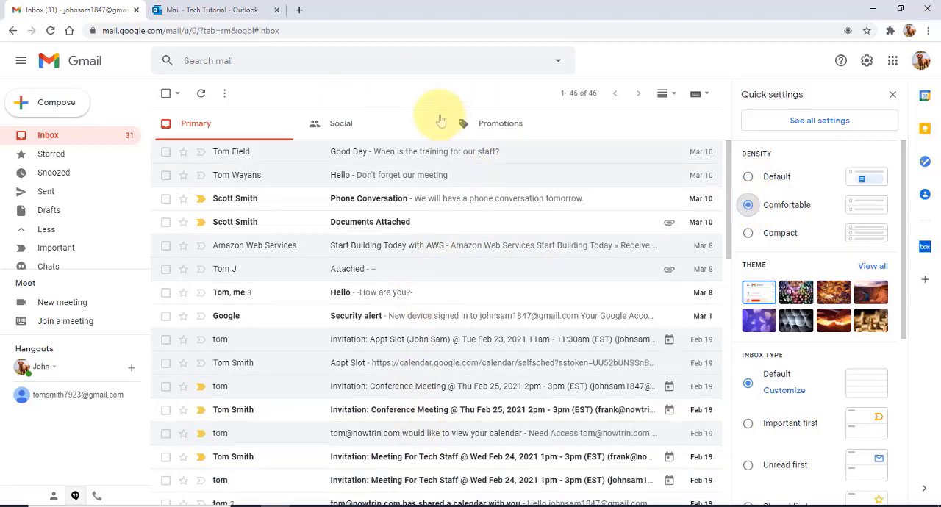
click(748, 234)
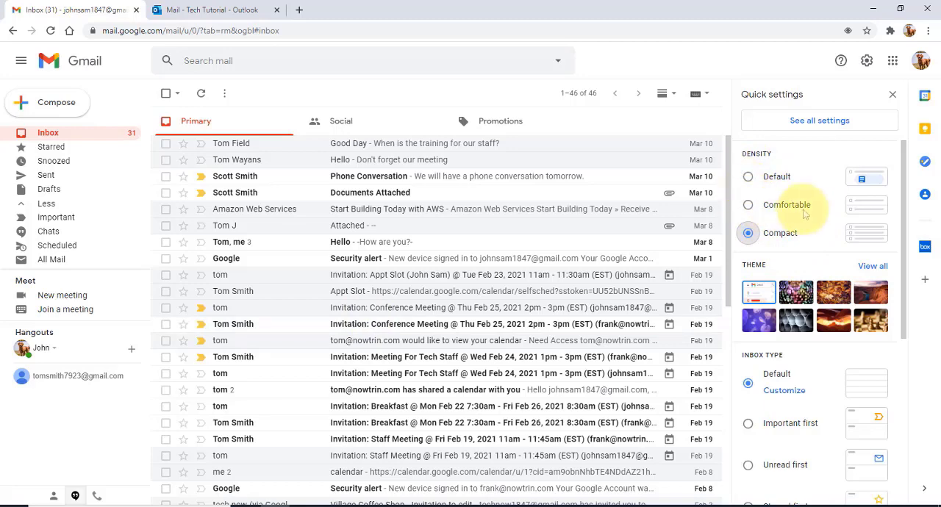
click(749, 177)
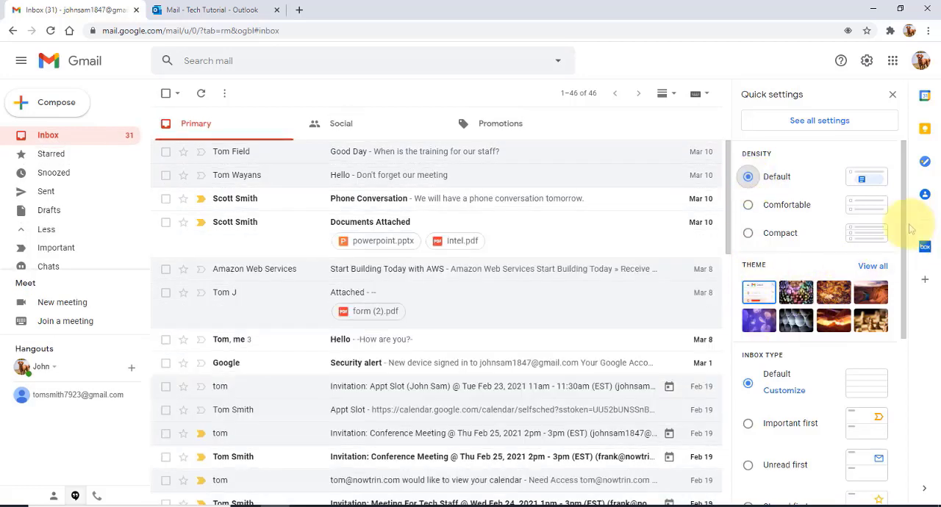
Browse all themes, preview the beach photo by Romain Guy, and save the solid green theme instead.
drag(904, 239, 904, 274)
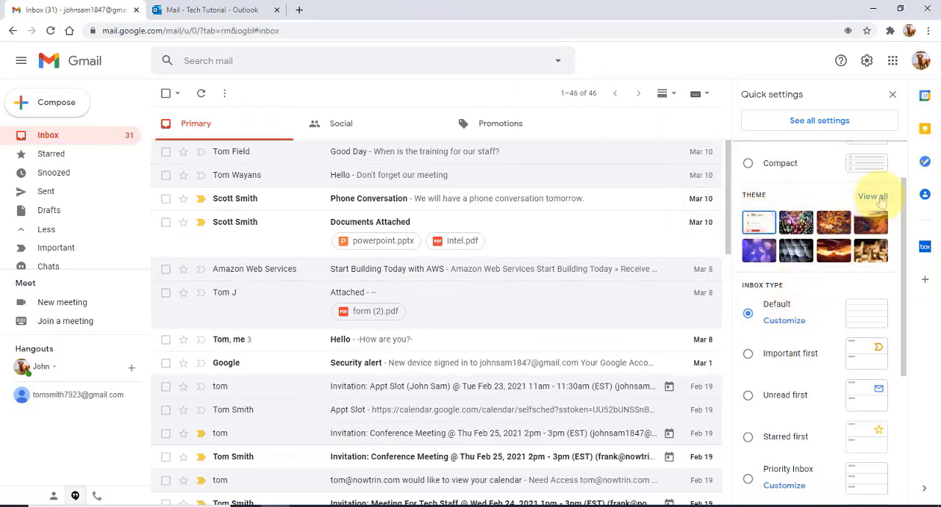
click(881, 201)
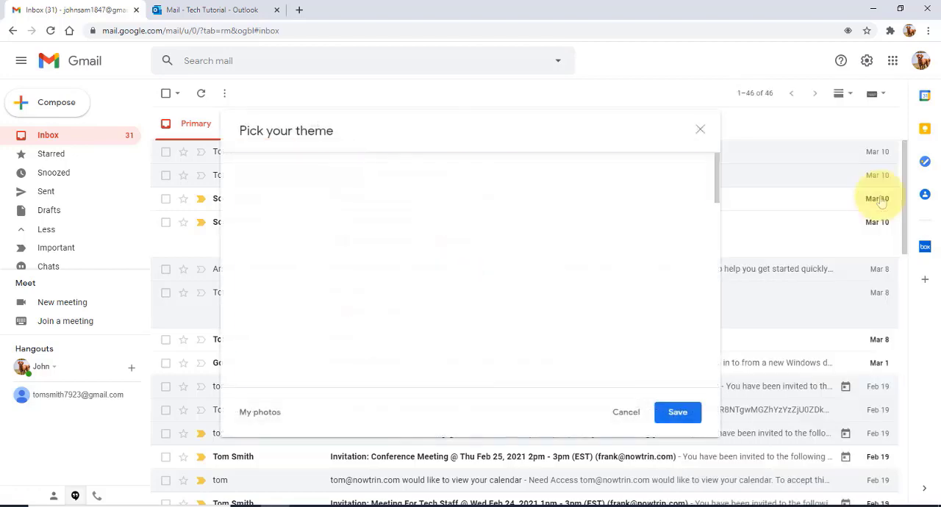
scroll(557, 281, down, 2)
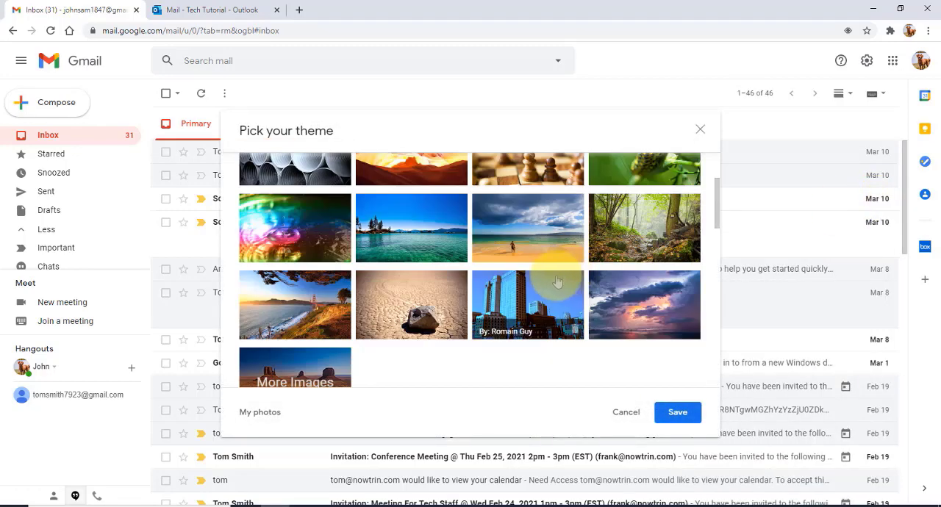
click(530, 239)
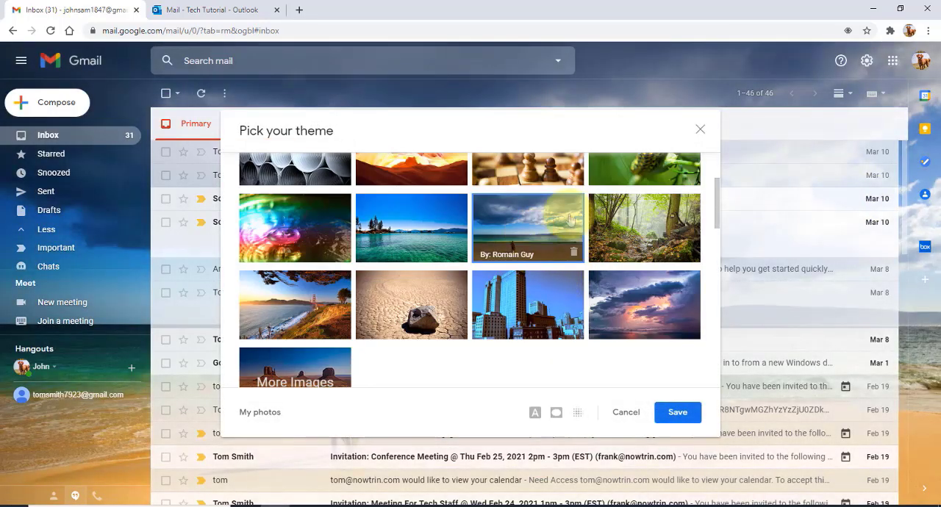
drag(516, 129, 568, 150)
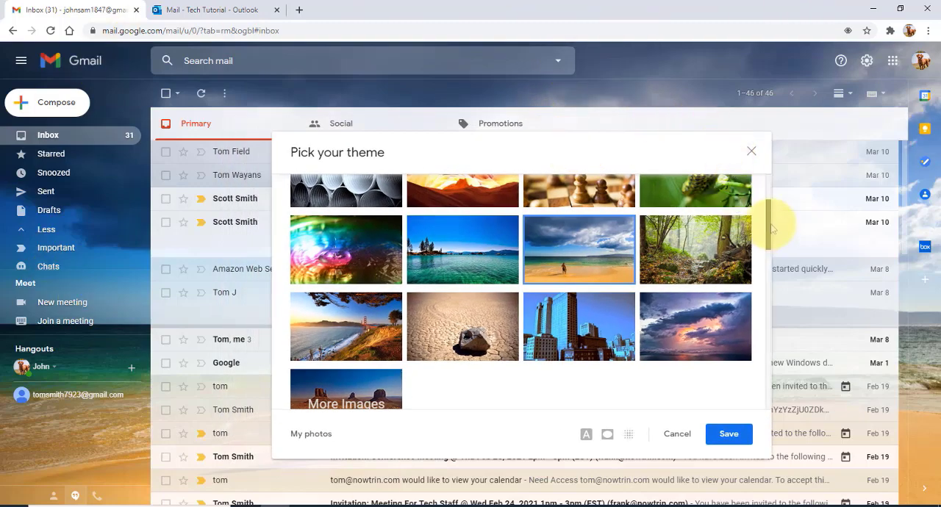
drag(768, 225, 766, 282)
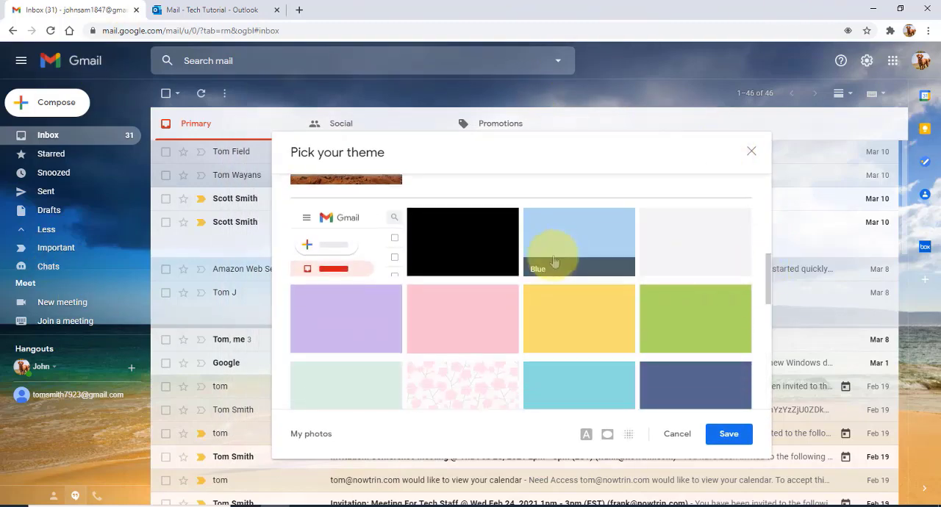
click(692, 332)
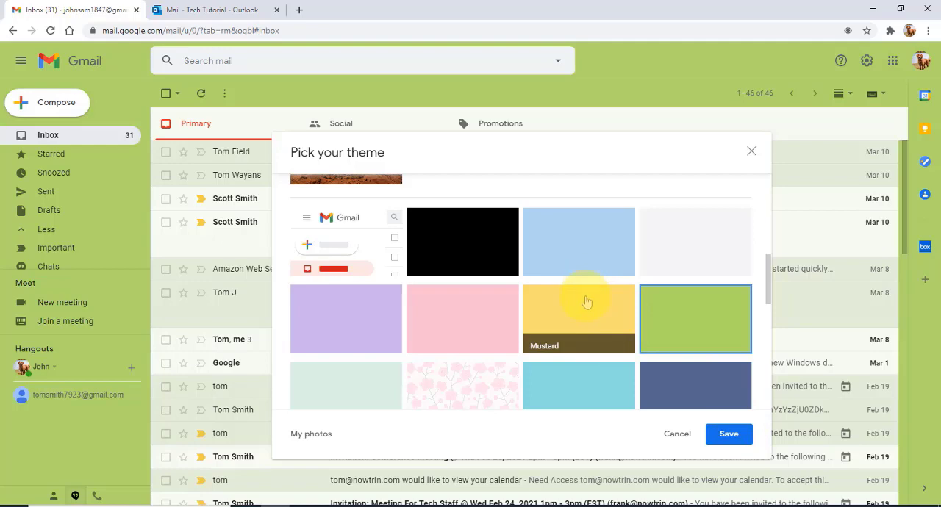
click(728, 435)
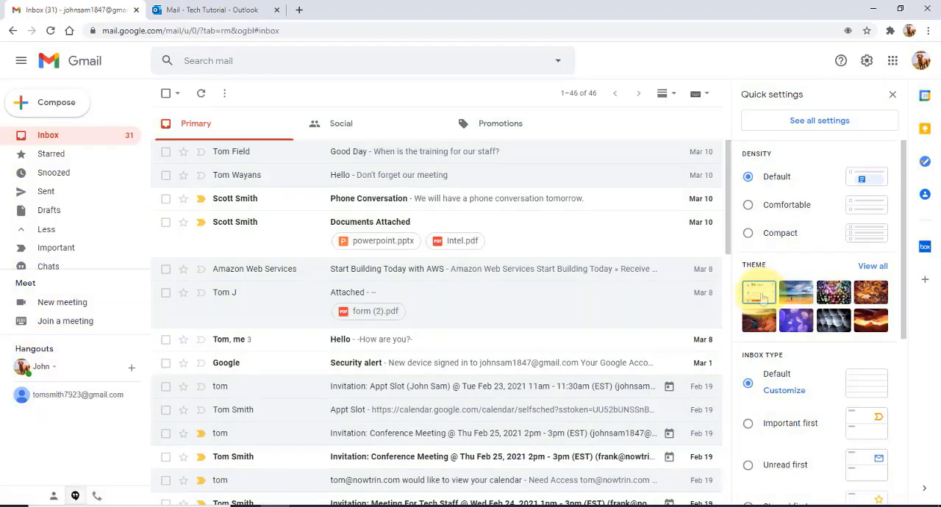
Try the Important first and Unread first inbox types, and return the inbox type to Default.
drag(905, 253, 909, 331)
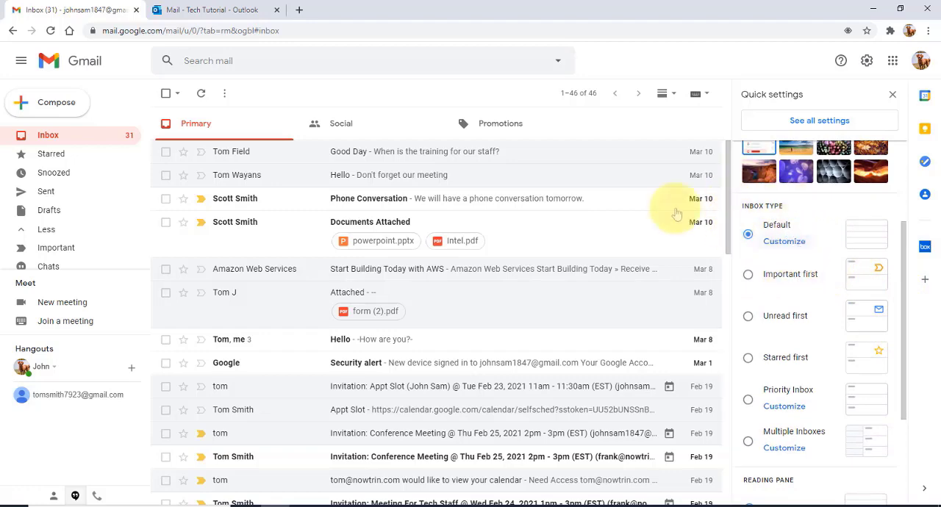
click(748, 276)
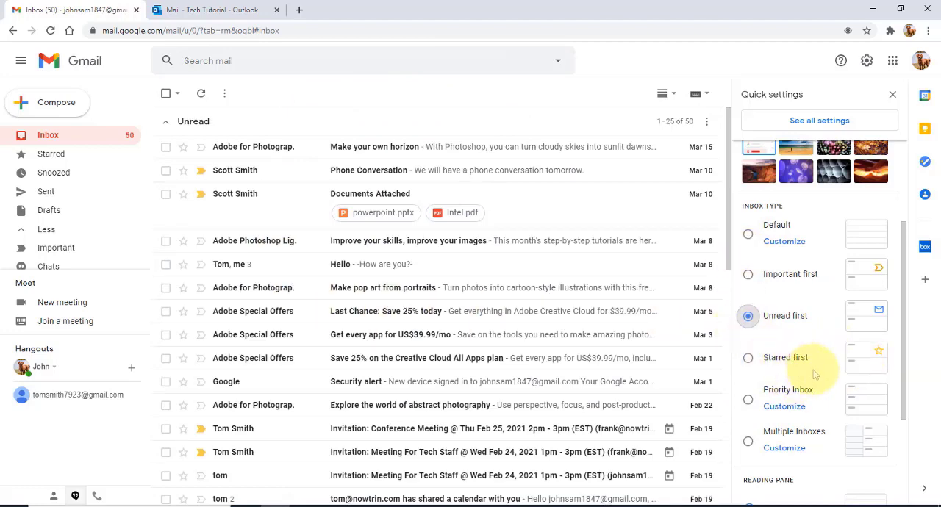
scroll(814, 375, down, 2)
scroll(815, 375, up, 1)
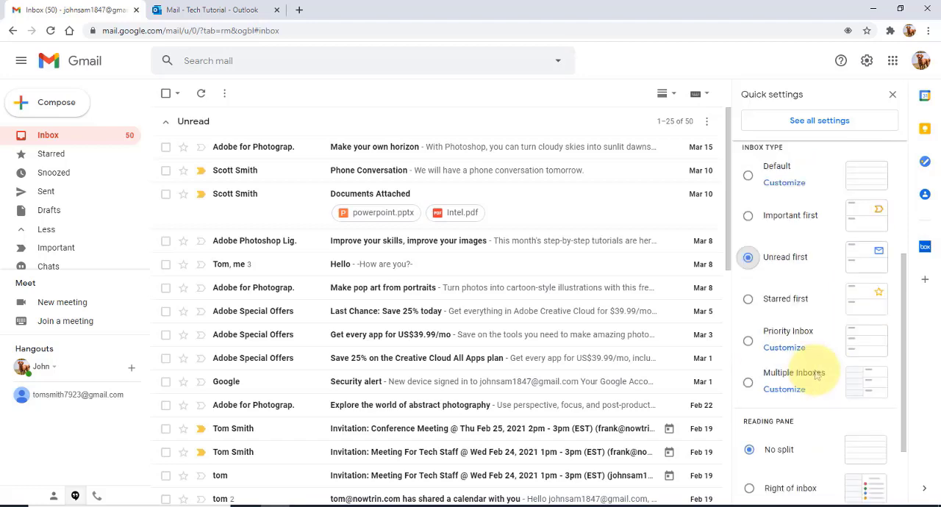
scroll(816, 375, up, 1)
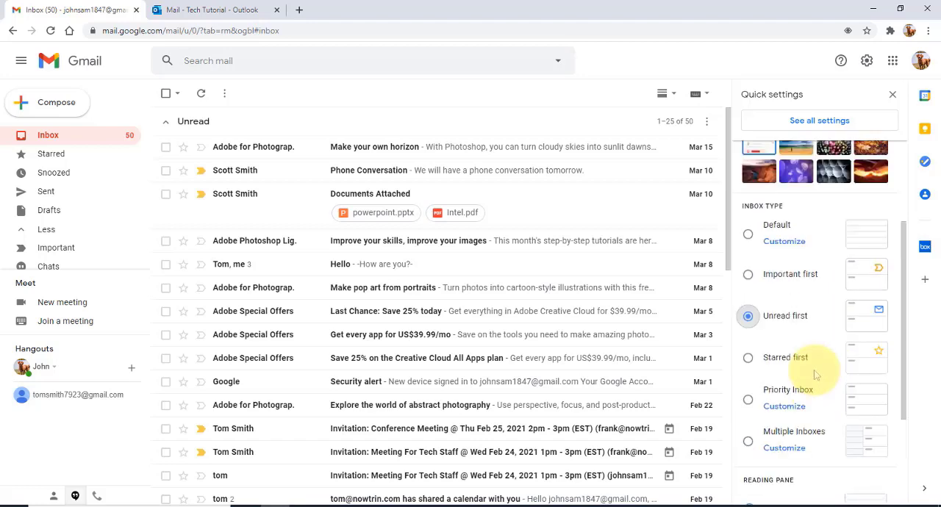
click(748, 234)
Try the reading pane below and to the right of the inbox, and return it to No split.
scroll(816, 331, down, 3)
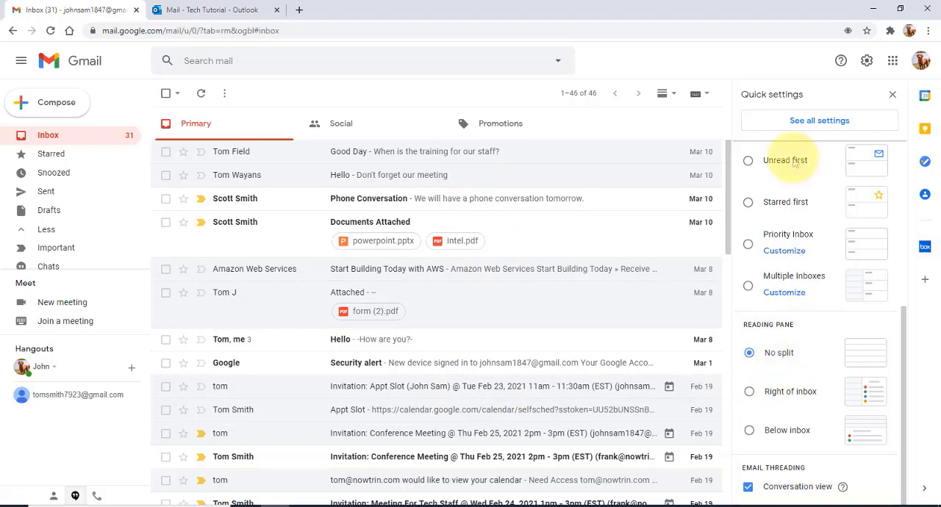
click(674, 97)
click(674, 95)
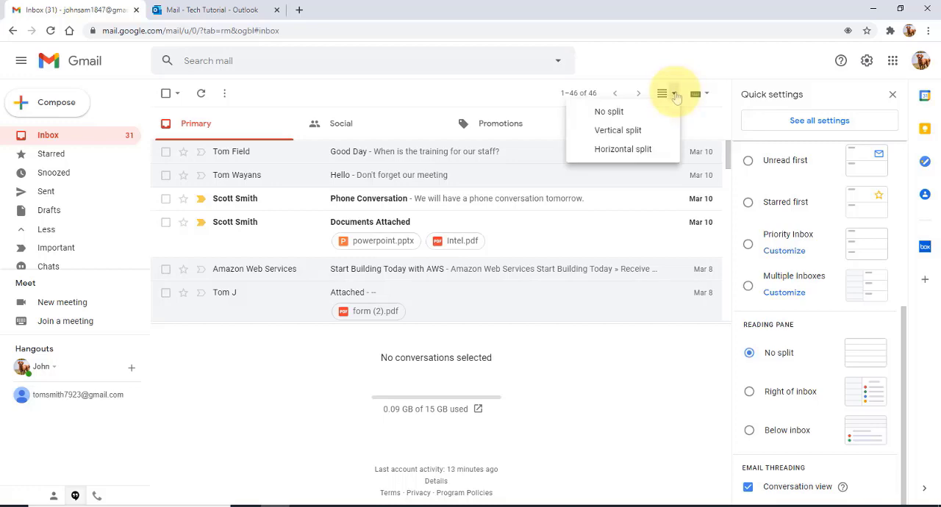
click(608, 111)
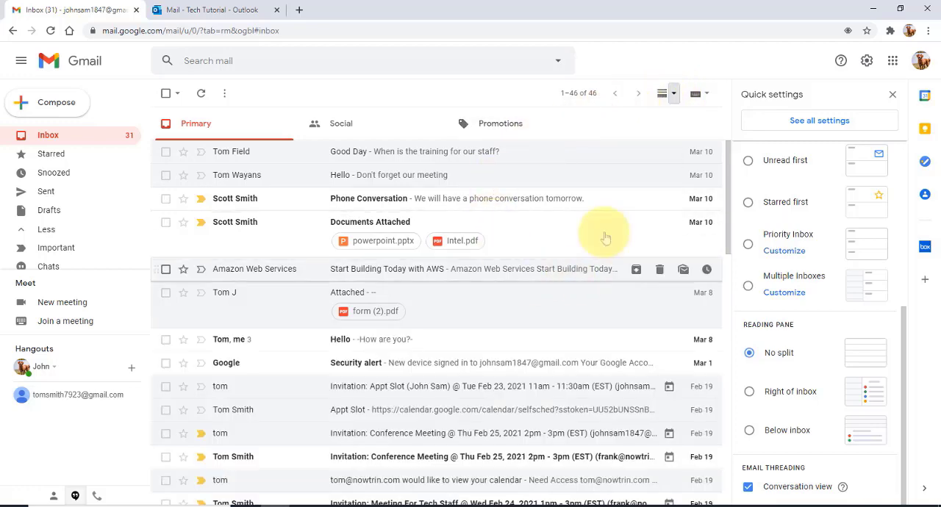
click(750, 393)
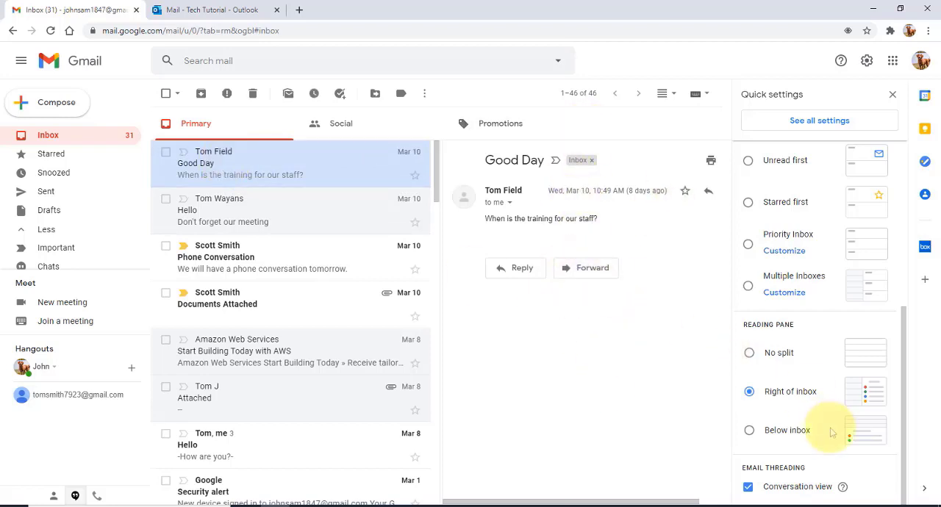
click(749, 356)
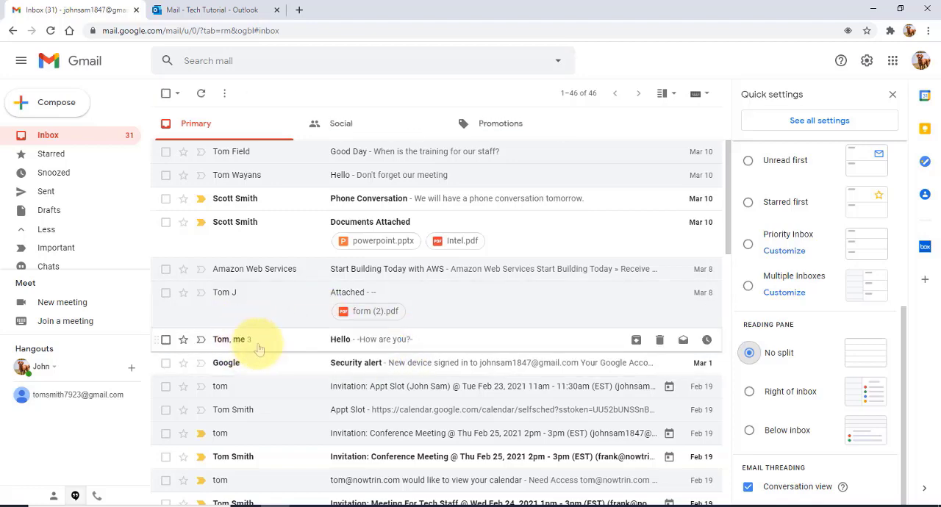
Turn conversation view off and back on in the email threading settings, reloading Gmail each time.
click(748, 488)
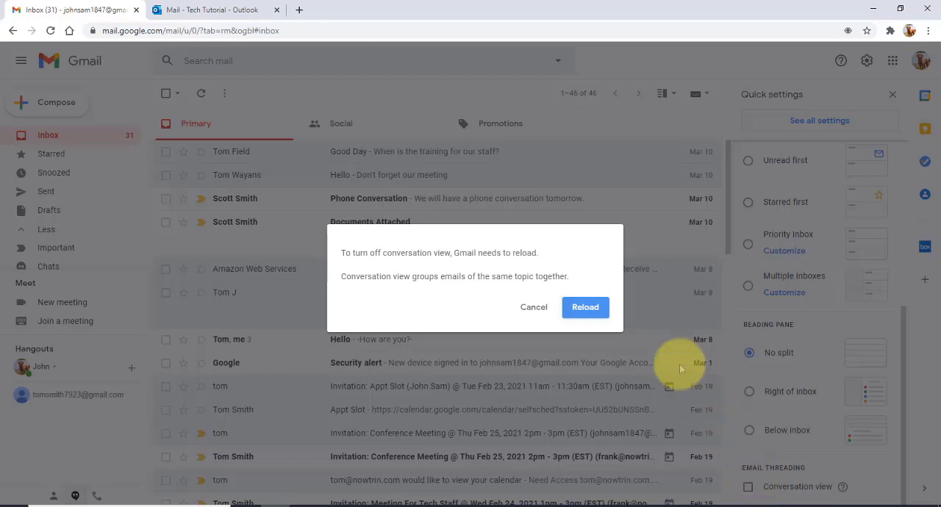
click(584, 309)
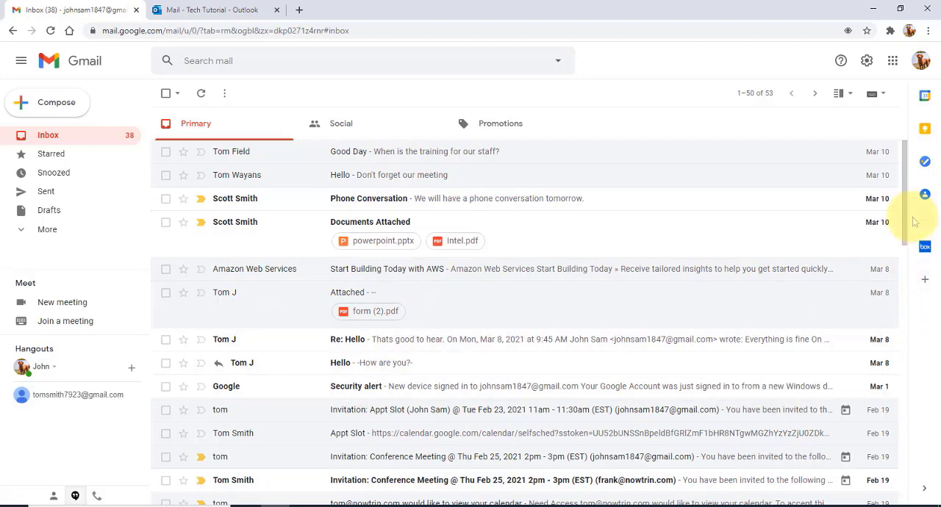
click(867, 60)
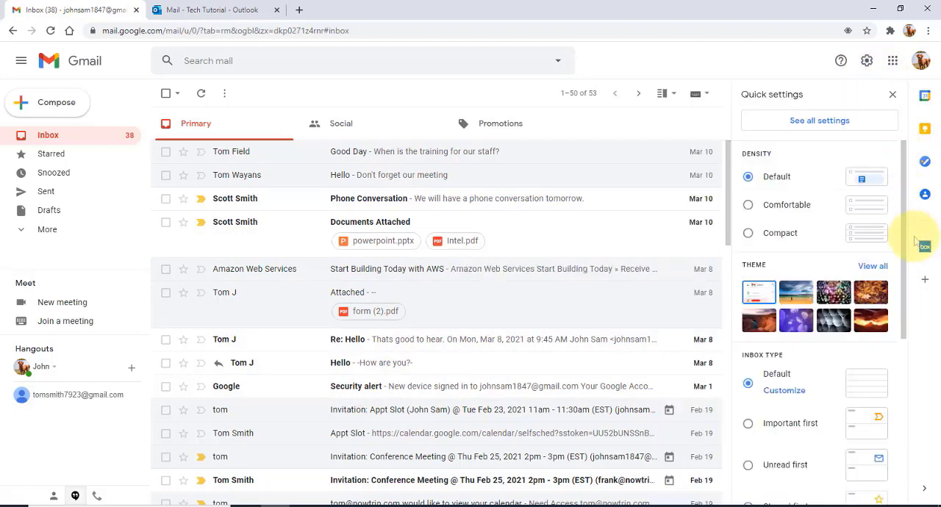
drag(909, 242, 899, 421)
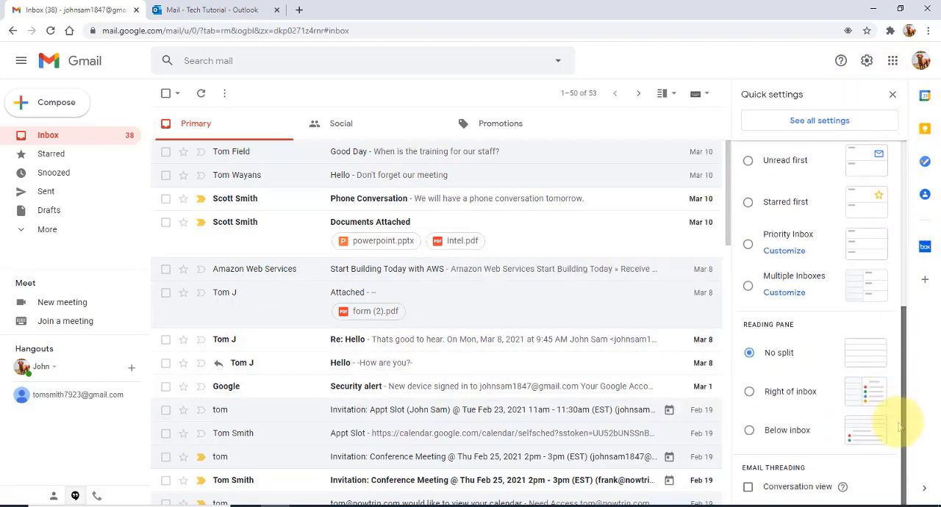
click(747, 487)
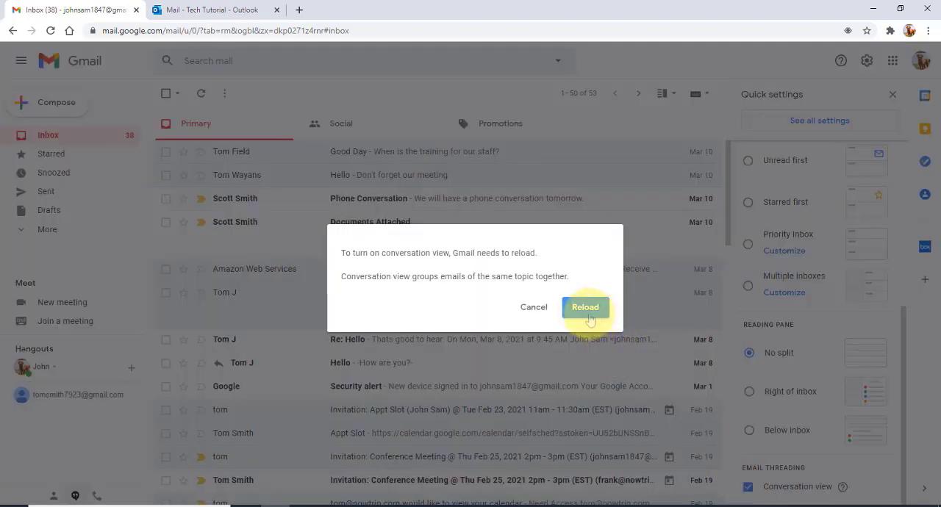
click(586, 309)
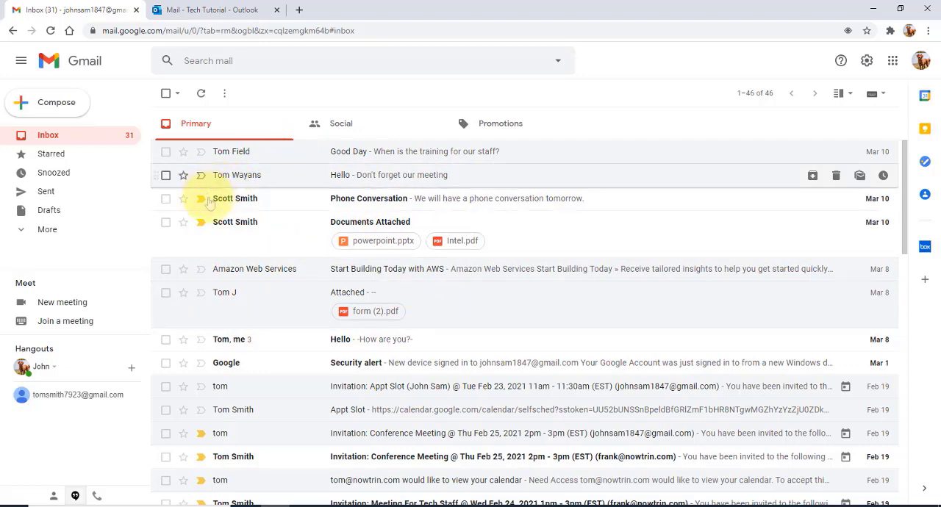
Add the sender of the Phone Conversation email to contacts from their details, view the contacts list, and close it.
mouse_move(244, 204)
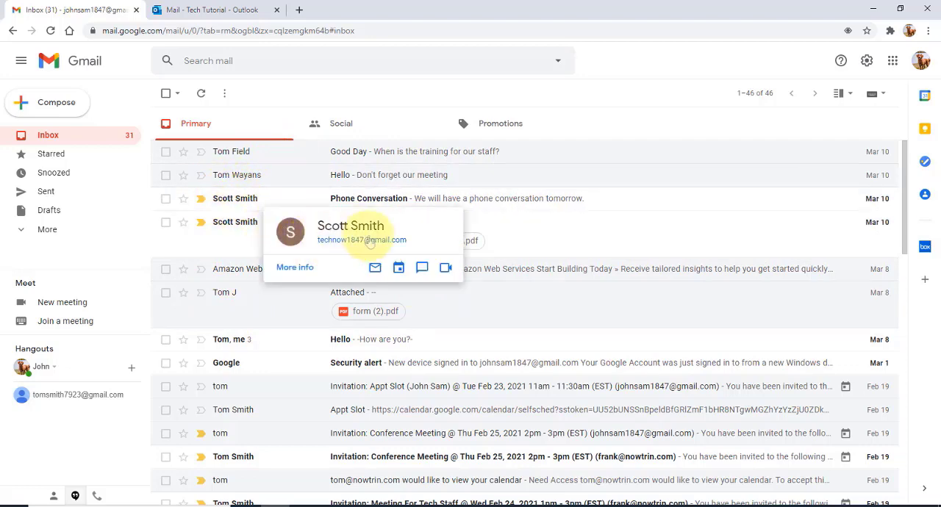
click(297, 268)
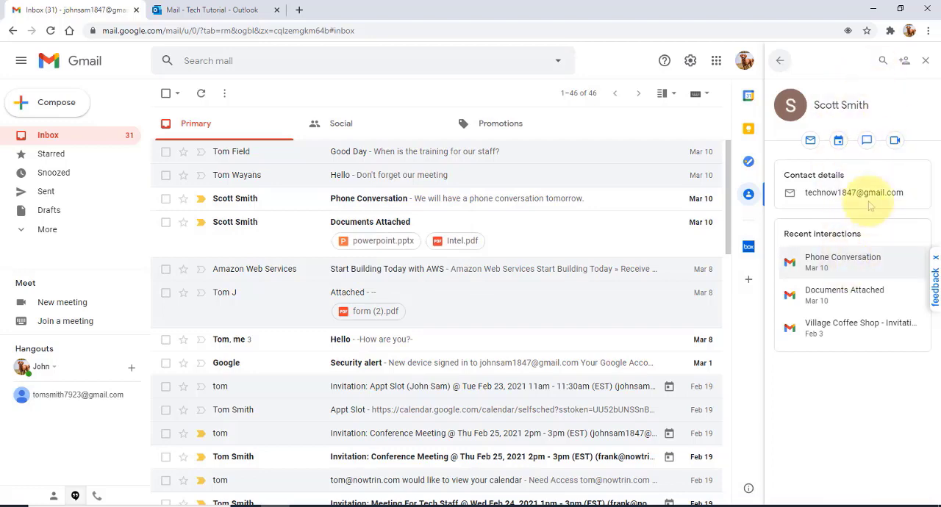
click(905, 62)
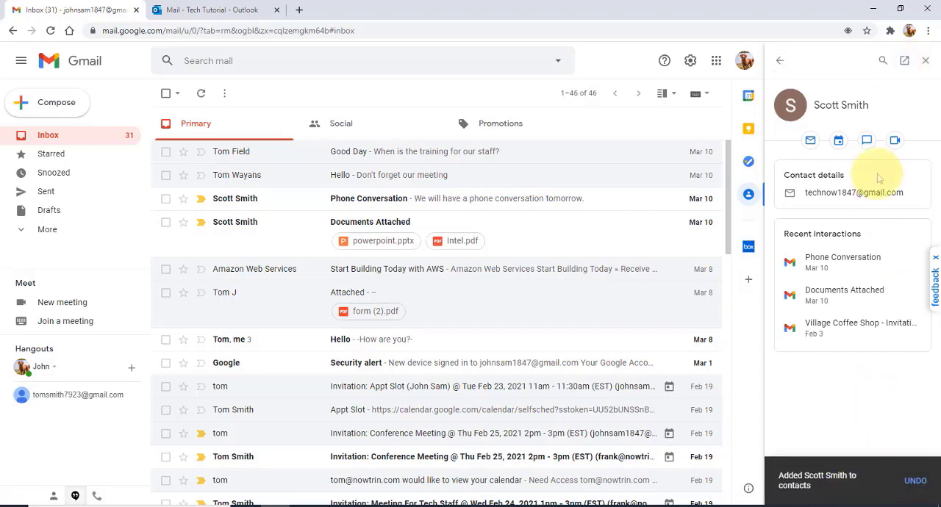
click(781, 62)
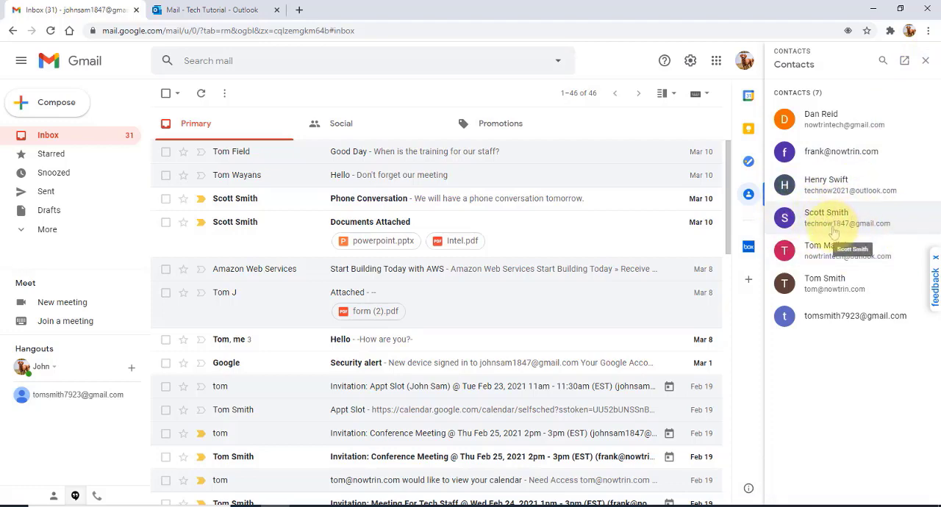
click(925, 60)
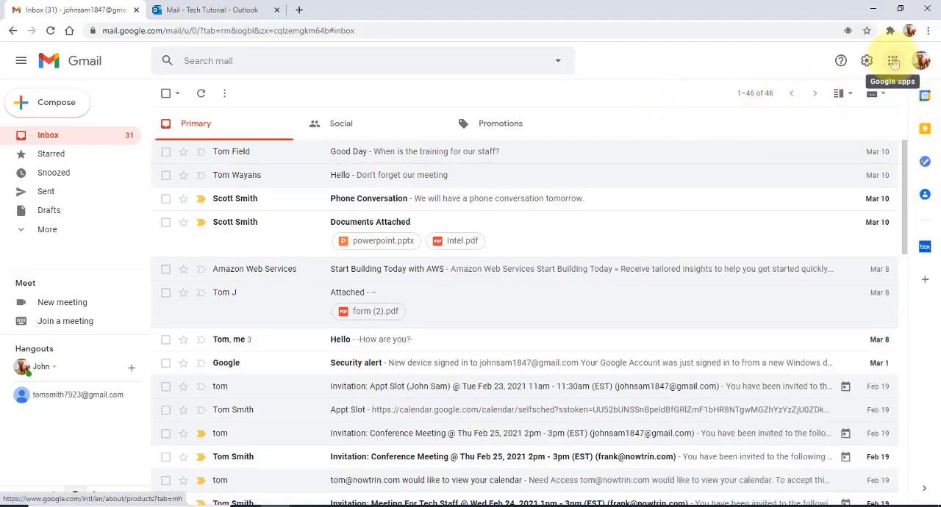
Open Google Contacts from the list of Google apps.
click(893, 61)
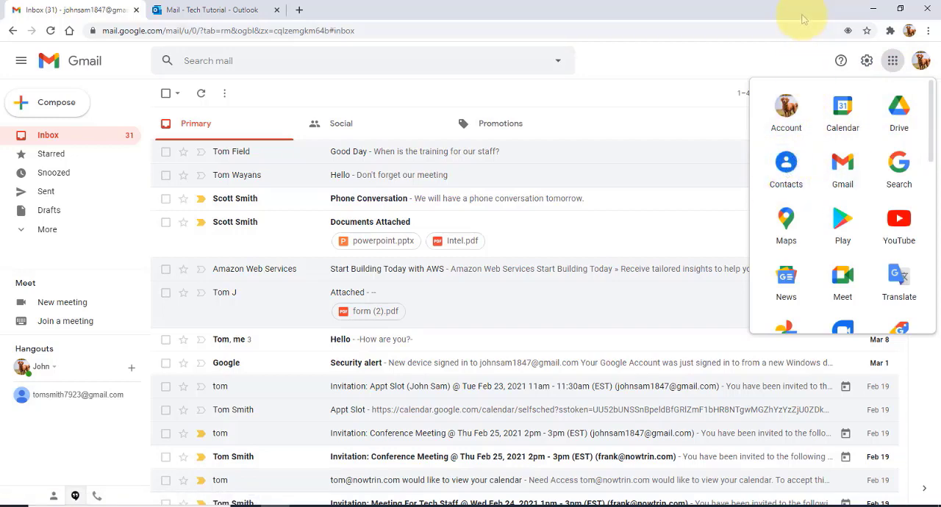
click(790, 168)
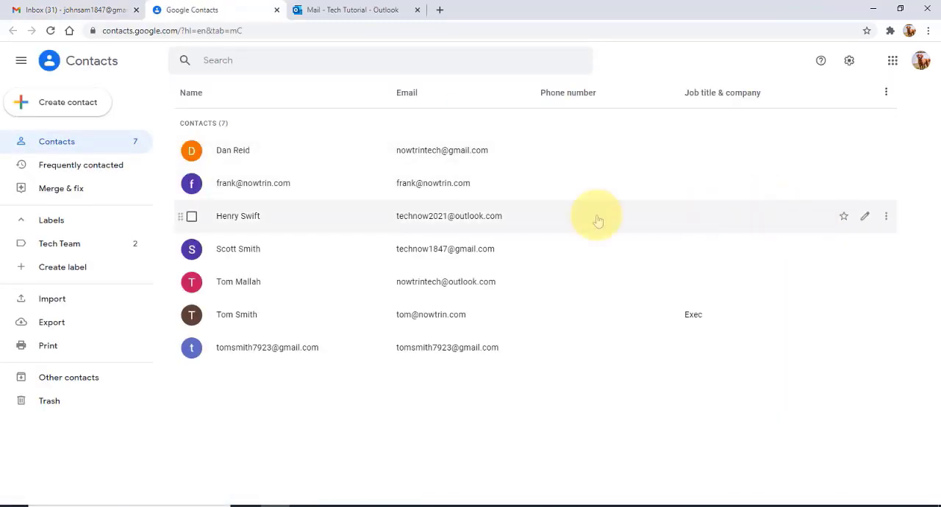
Look at the options for creating a contact and close Google Contacts.
click(59, 105)
key(ctrl+w)
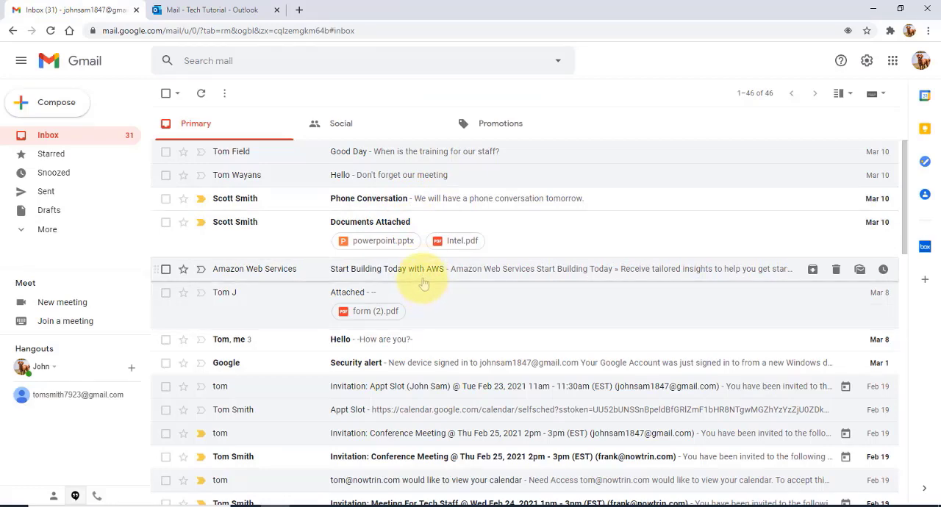
View the additional actions for the Phone Conversation email, both in the opened message and from the inbox list.
click(418, 207)
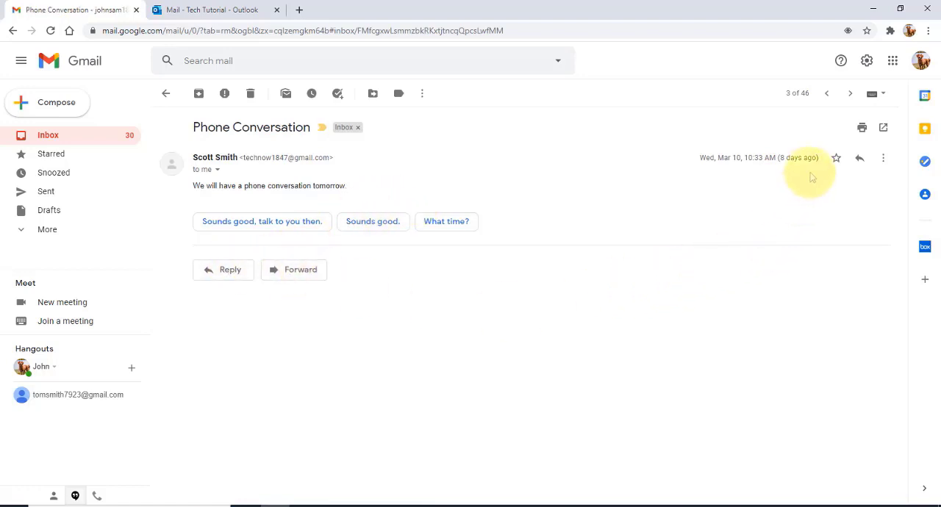
click(885, 159)
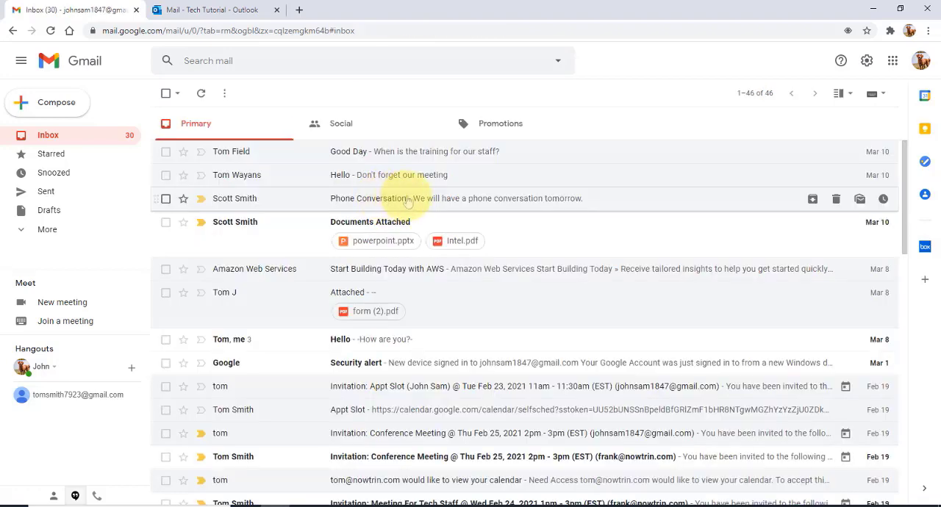
right_click(374, 202)
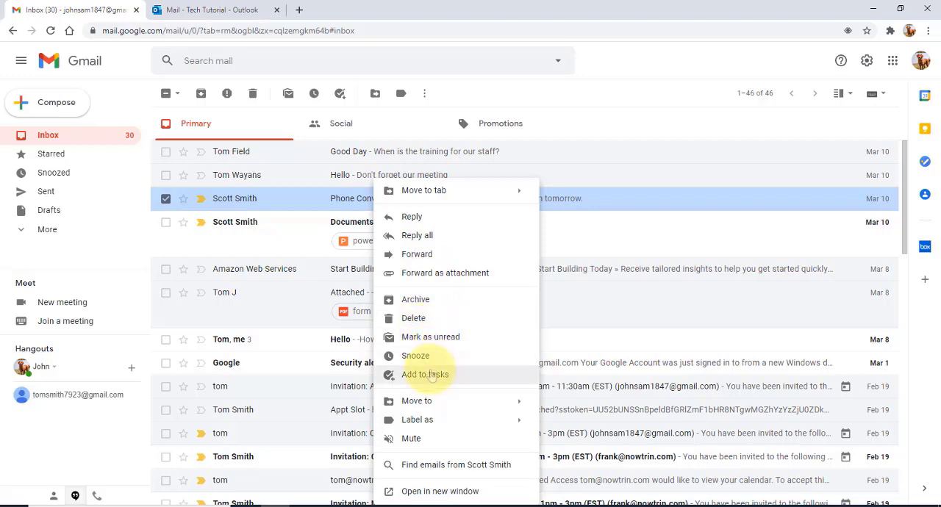
click(320, 195)
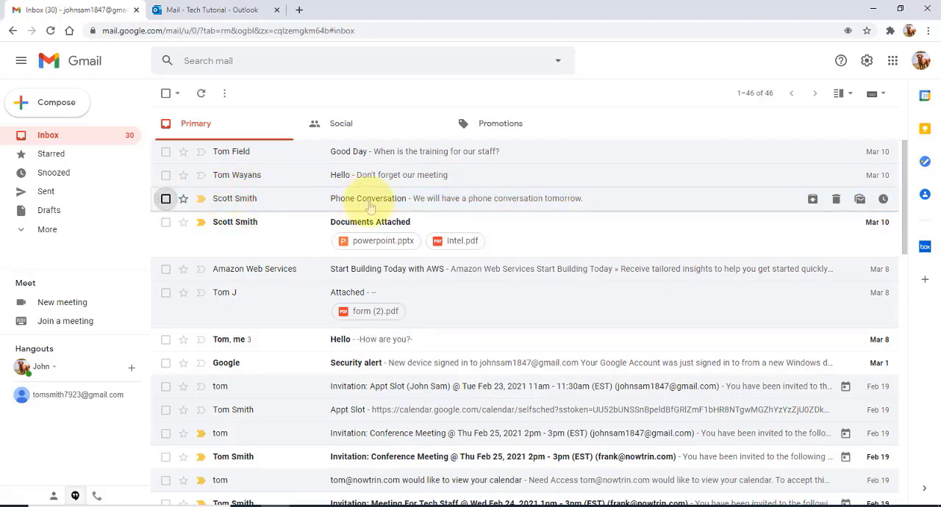
Mark the Phone Conversation email as unread.
right_click(402, 200)
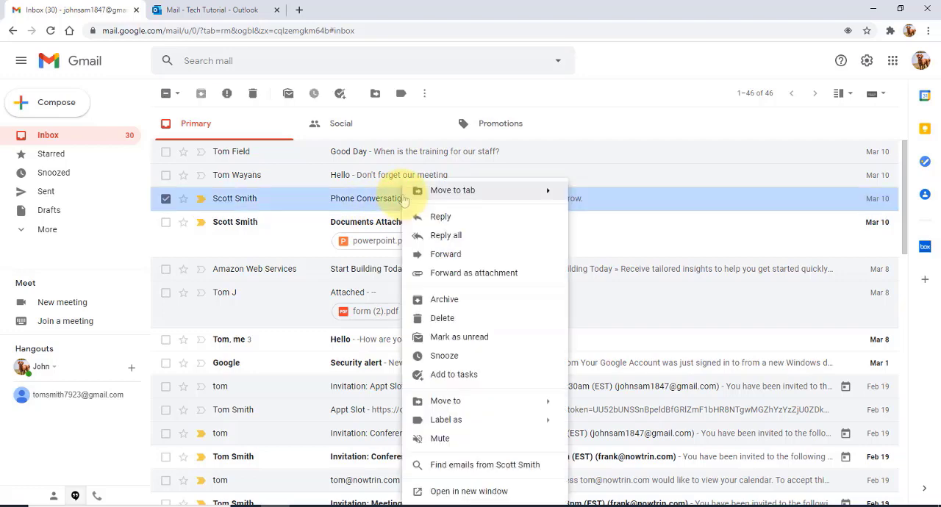
mouse_move(403, 200)
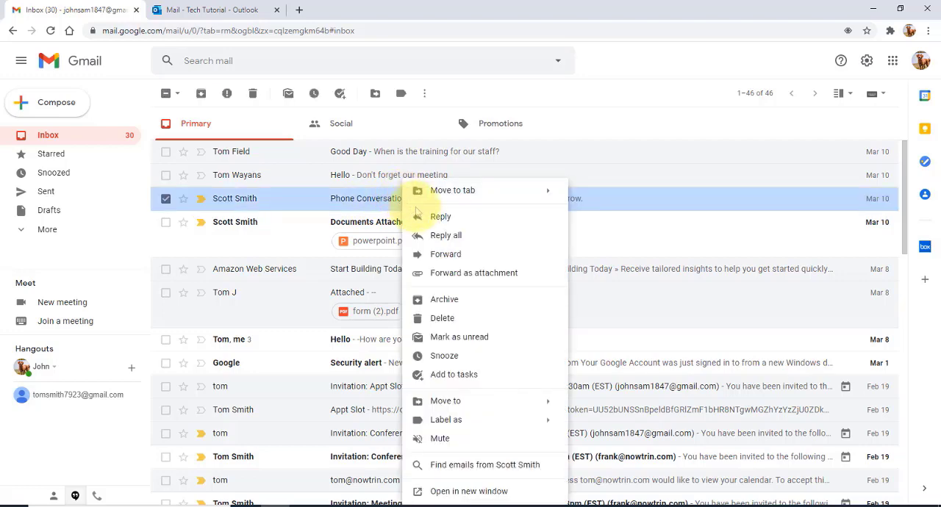
click(481, 338)
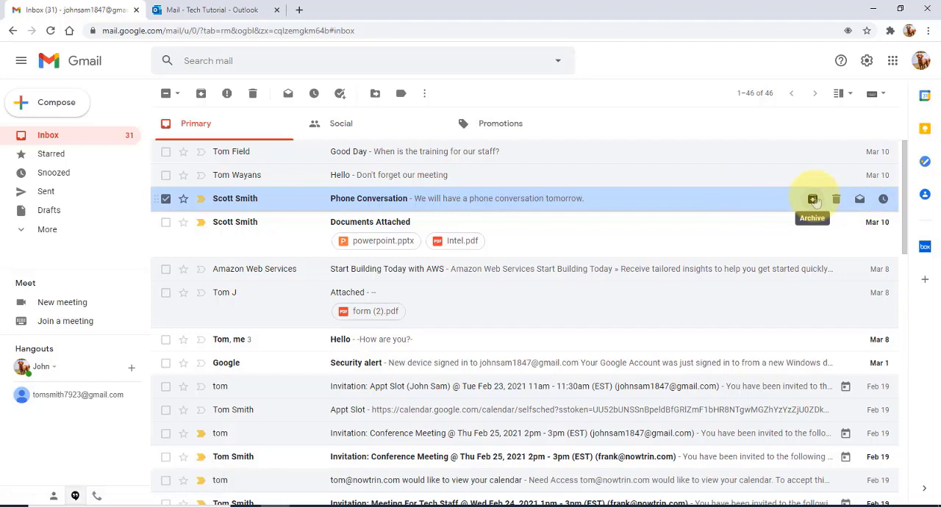
Look at the snooze options for the Phone Conversation email, including a custom date and time, then cancel and deselect the email.
click(884, 200)
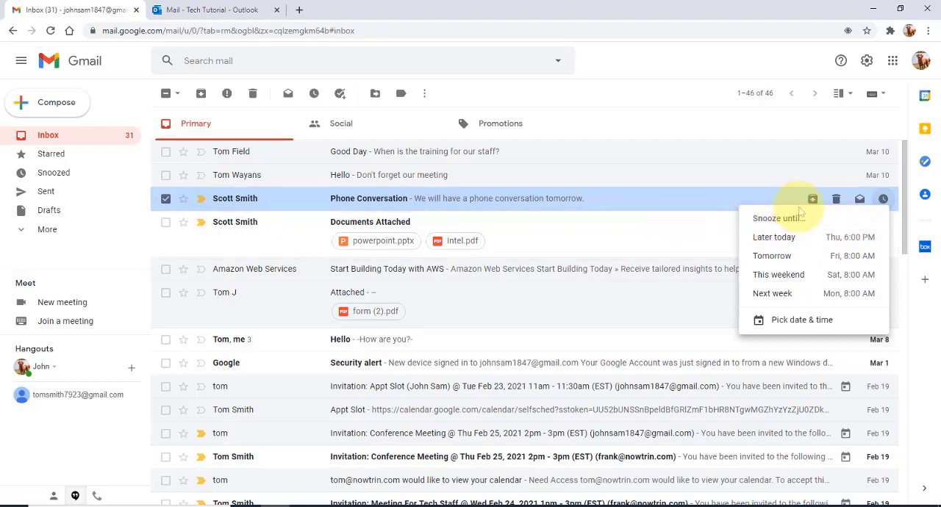
click(818, 324)
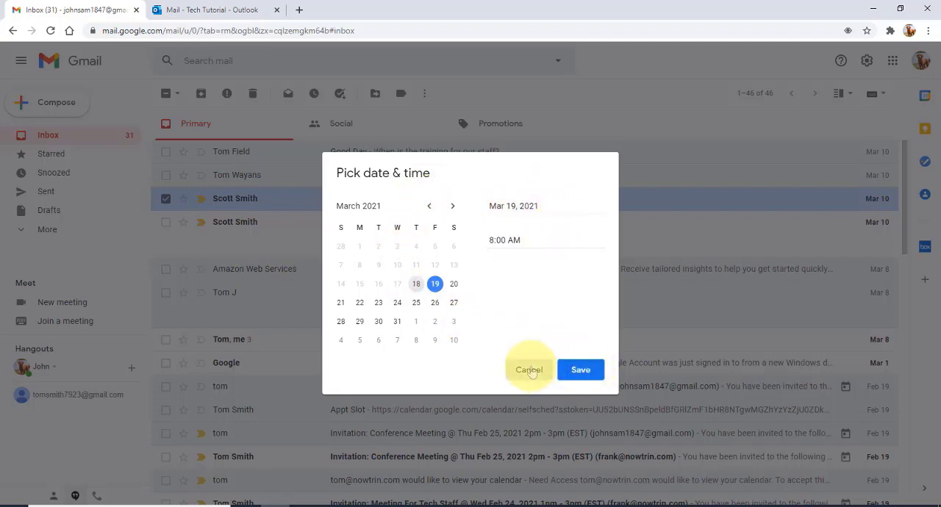
click(530, 370)
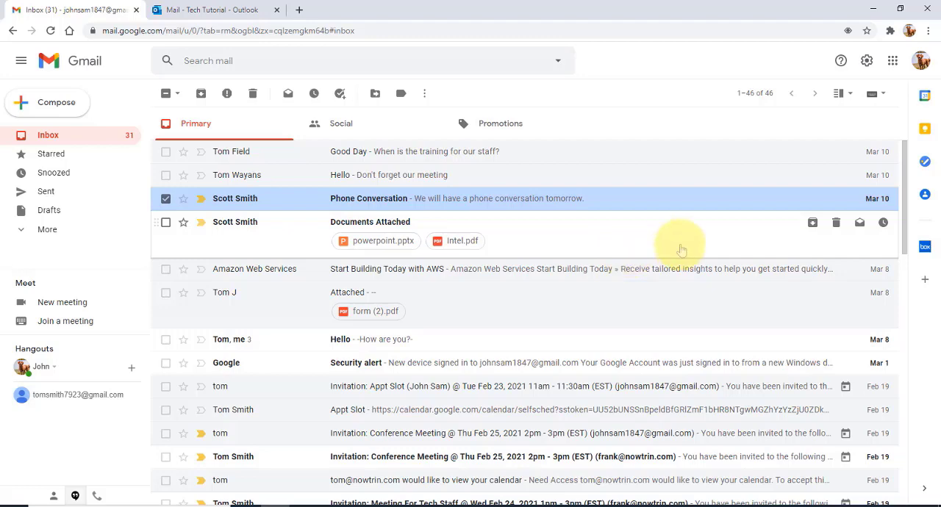
click(165, 198)
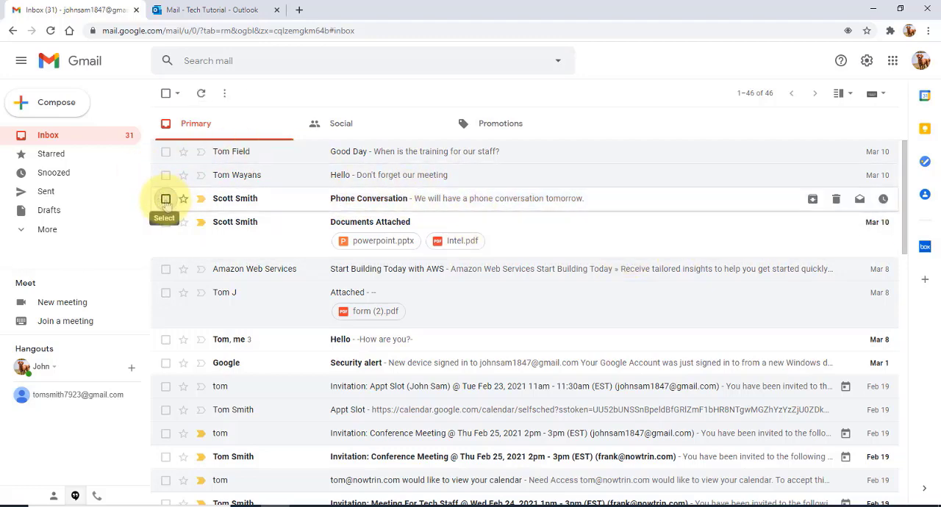
Select the Phone Conversation email, compare its context actions with the additional toolbar actions, and deselect it.
click(166, 198)
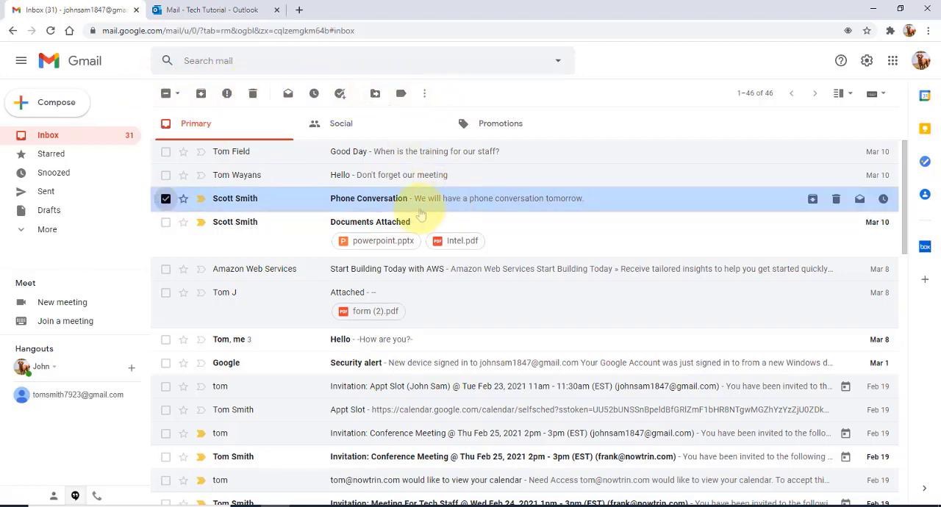
right_click(392, 202)
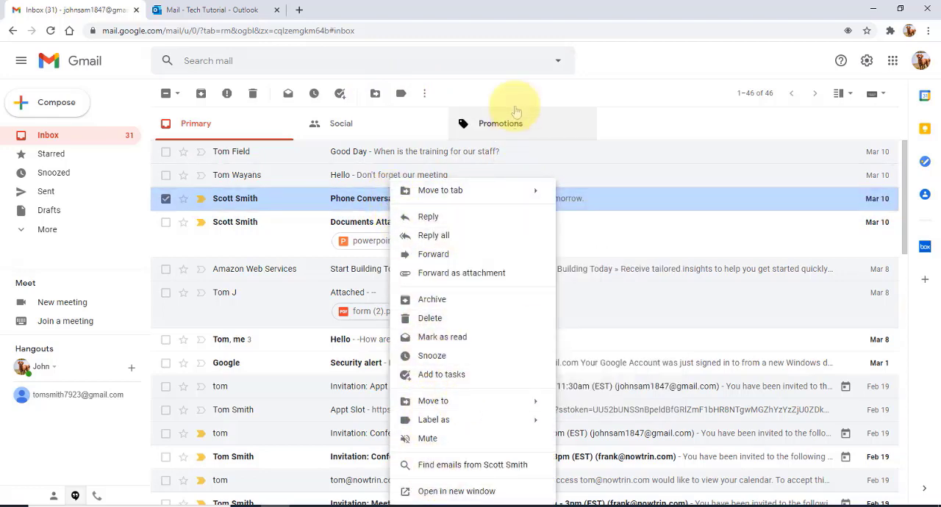
click(600, 78)
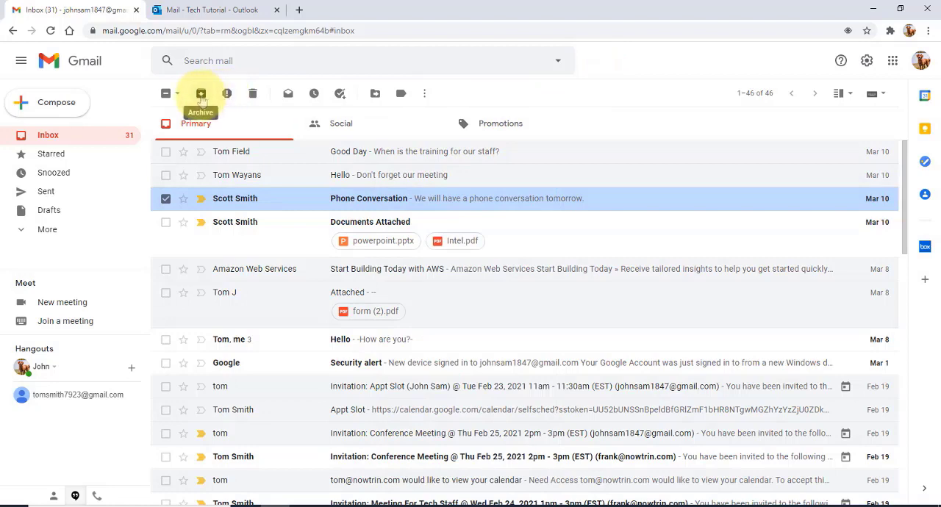
click(425, 96)
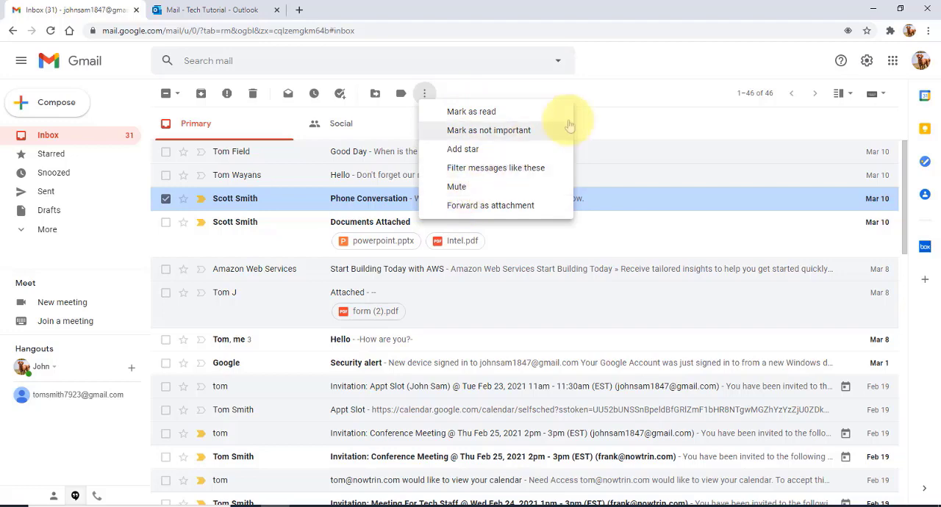
click(172, 123)
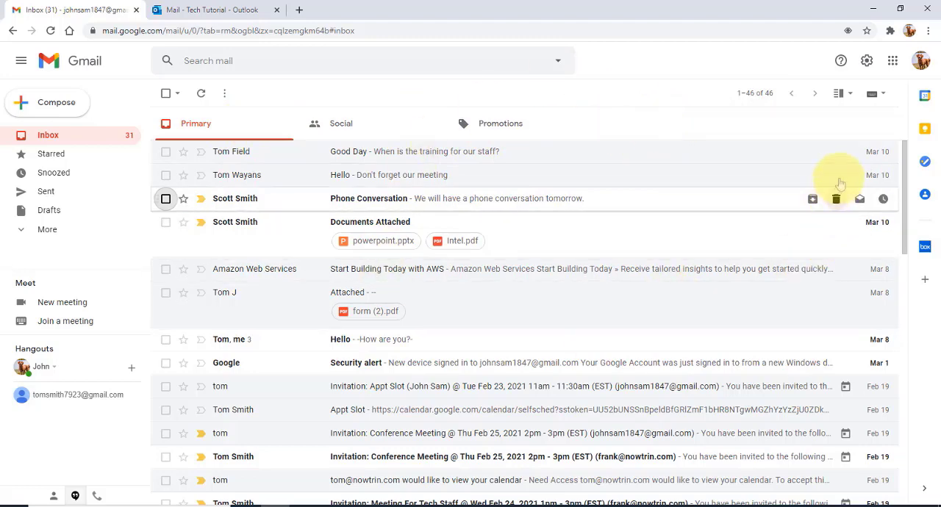
In the inbox settings, keep the Default inbox type, enable the Updates category, and save the changes.
click(867, 62)
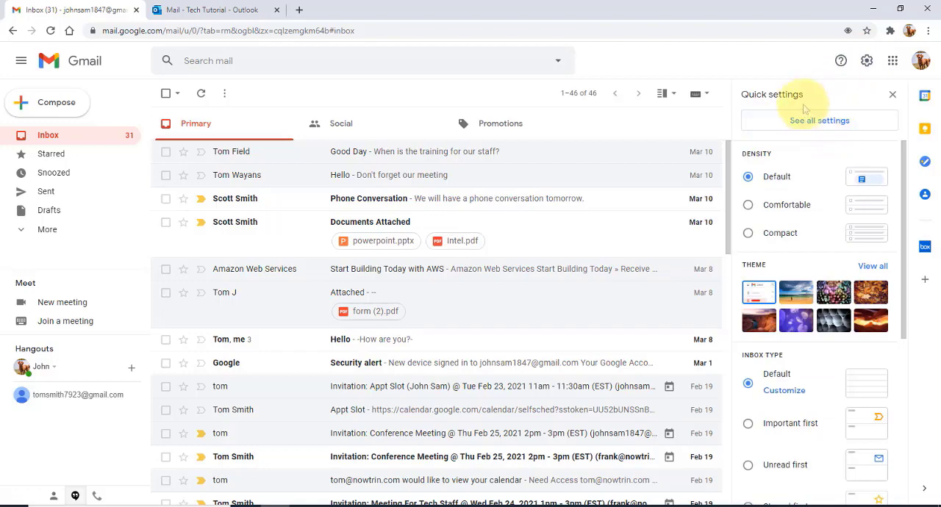
click(828, 129)
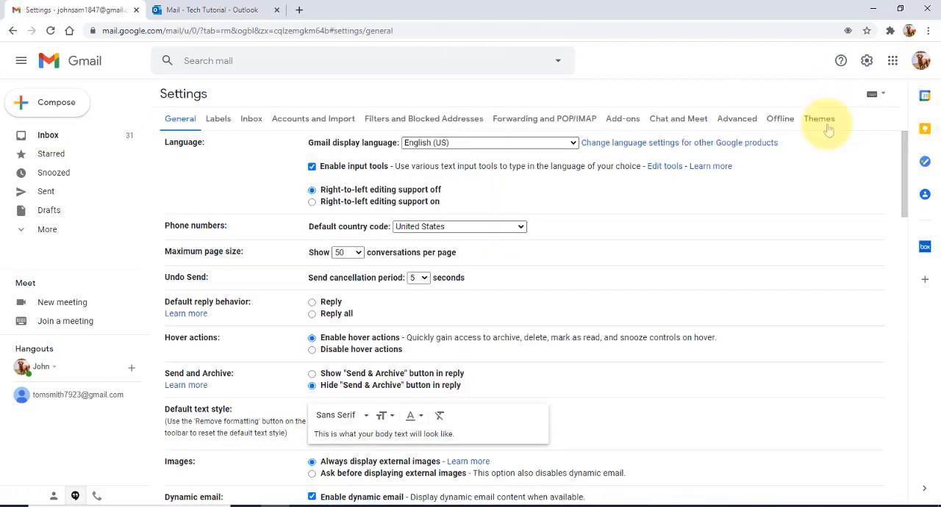
click(250, 119)
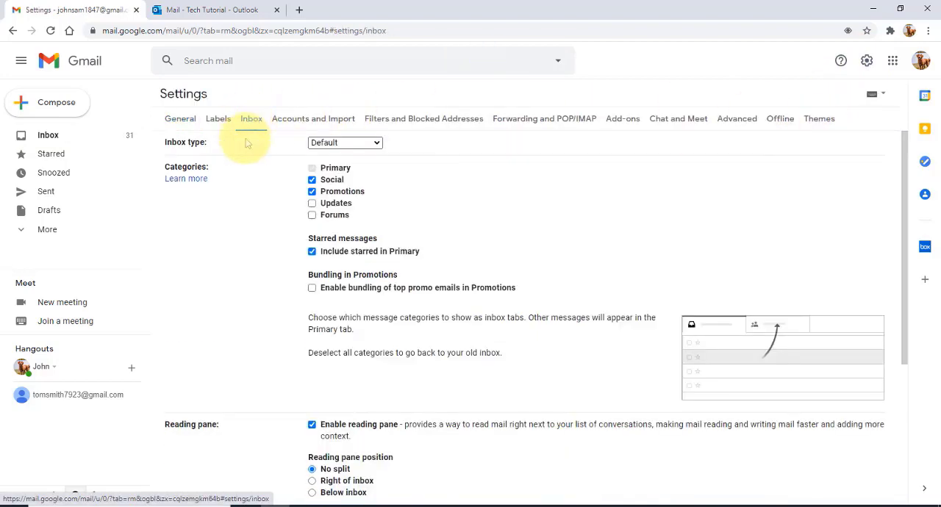
click(337, 144)
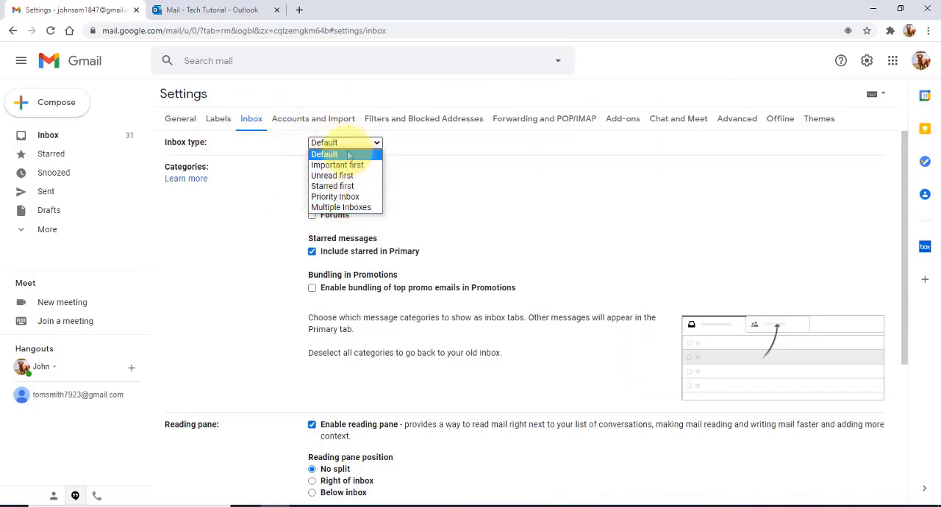
click(349, 154)
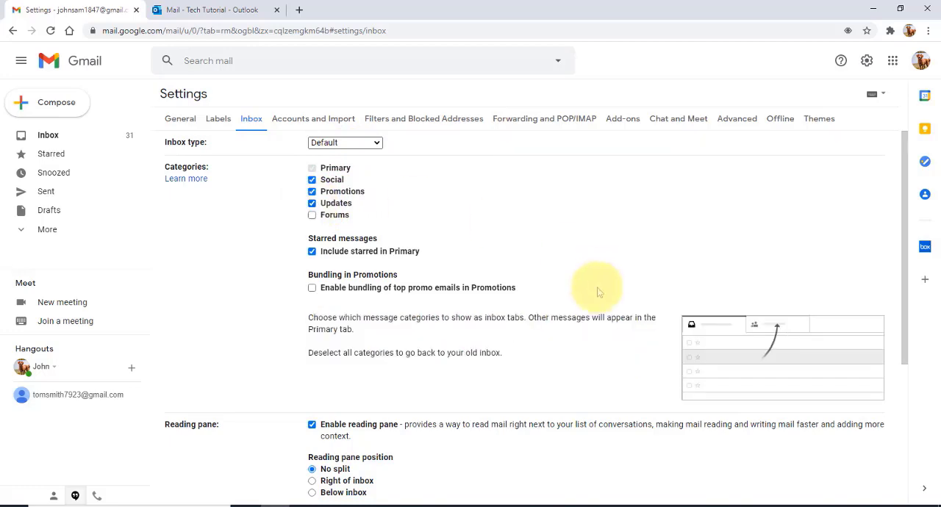
scroll(596, 294, down, 3)
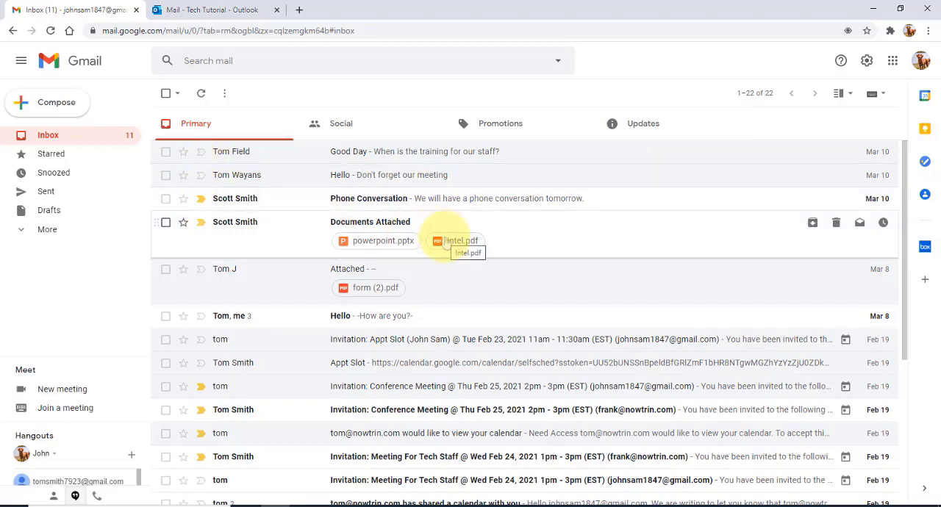
Mark the Good Day, Attached and both Hello emails in the Primary inbox as important.
click(201, 152)
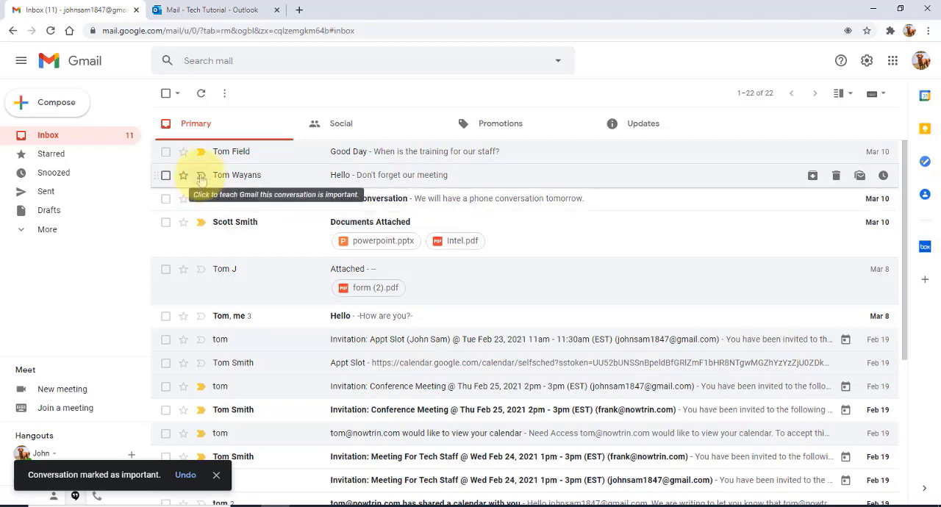
click(200, 176)
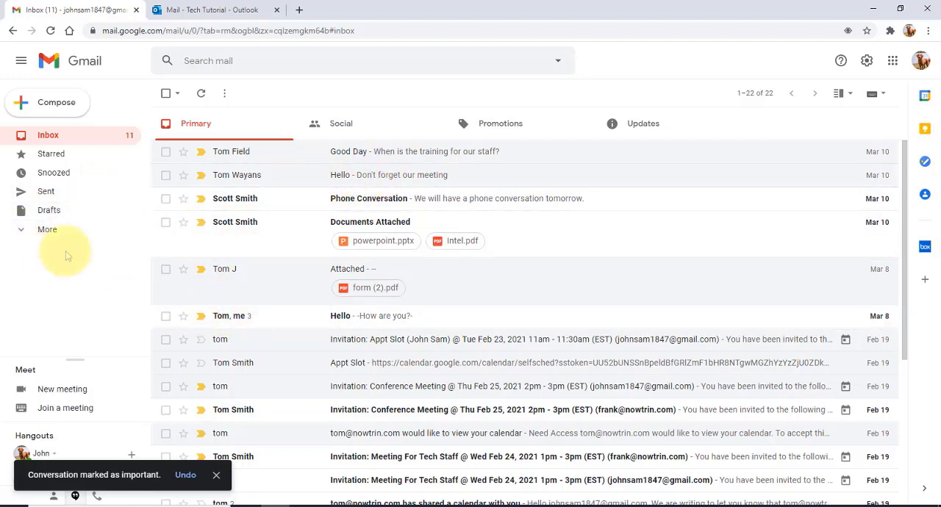
View the Important emails and remove the importance markers from the Good Day email and the Hello email about the meeting.
click(36, 229)
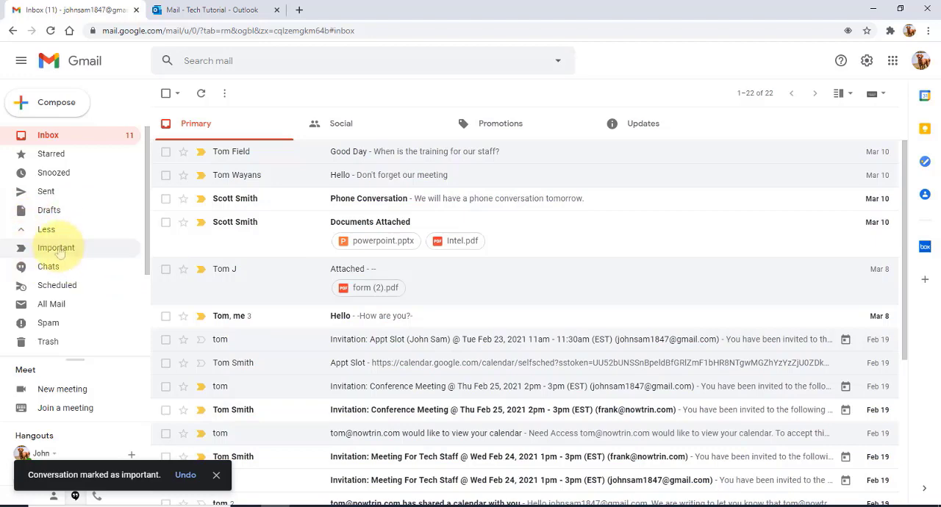
click(58, 250)
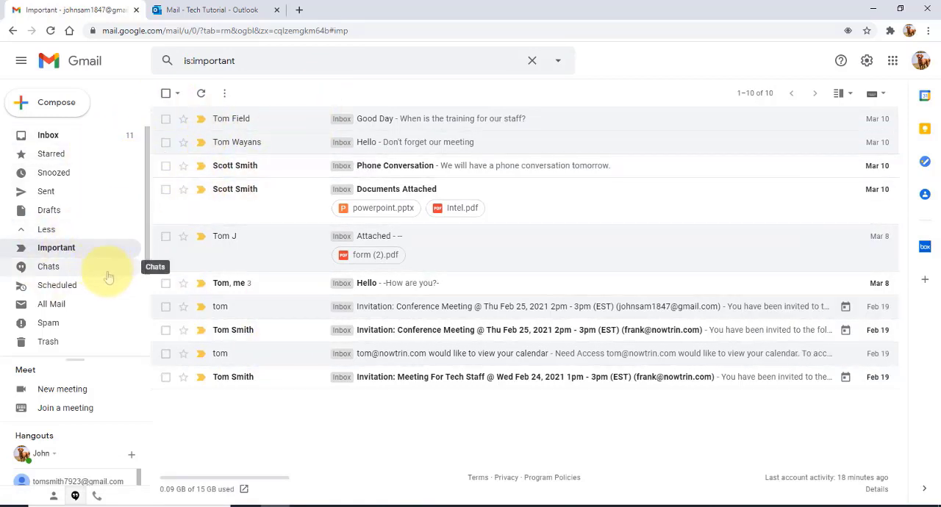
click(200, 118)
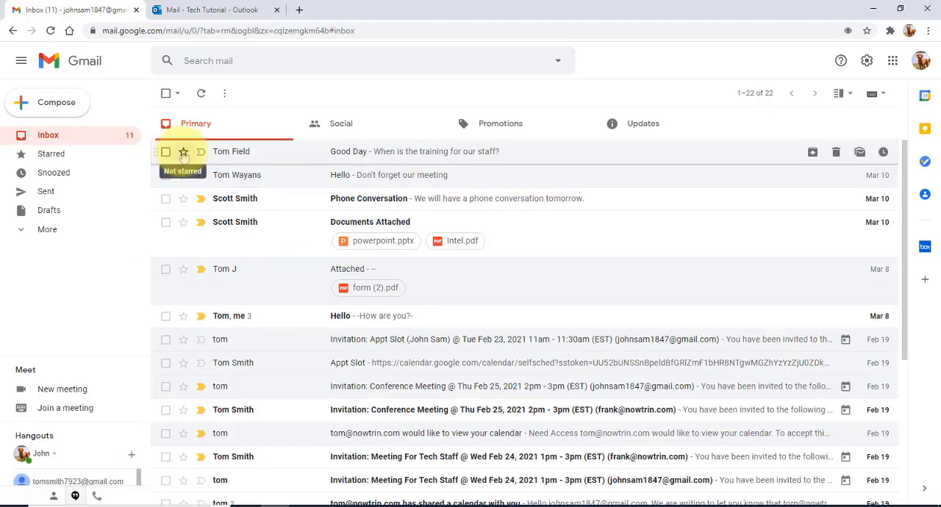
Star the Good Day email, view it among the starred emails, and return to the inbox.
click(183, 153)
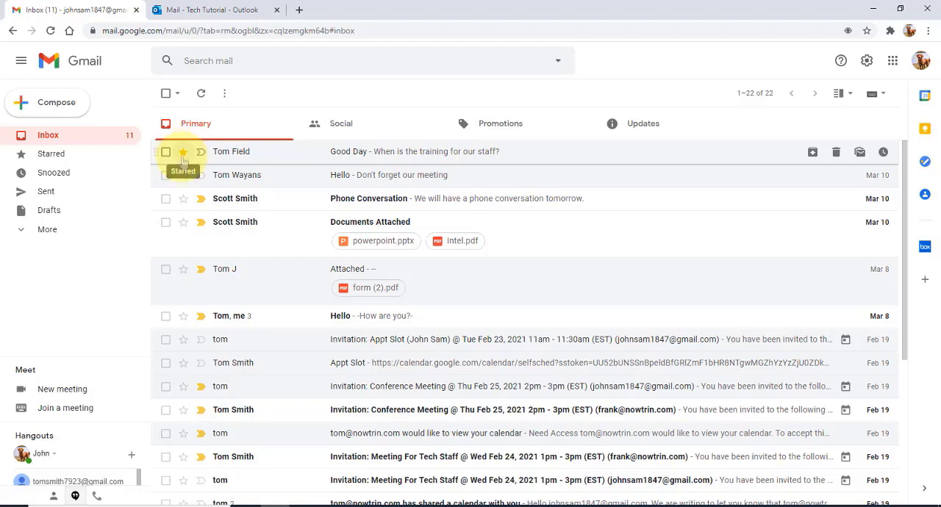
click(62, 231)
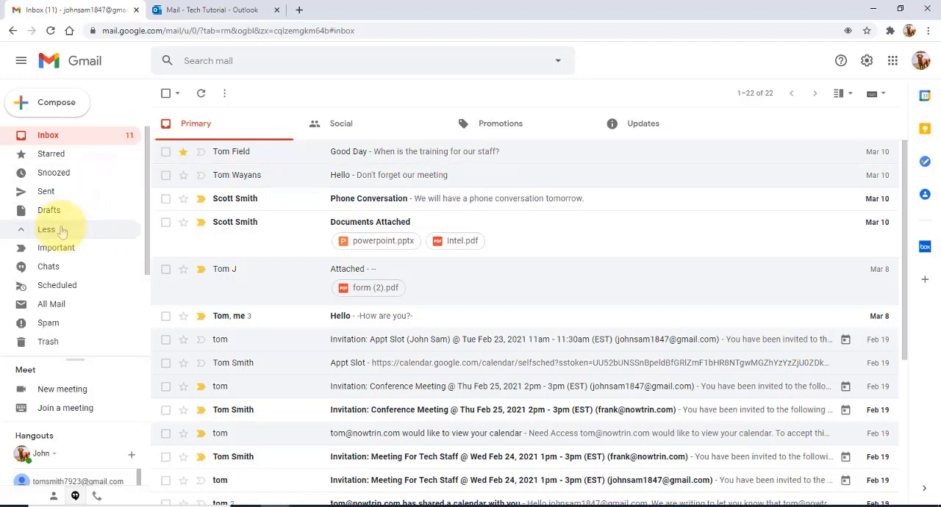
click(53, 159)
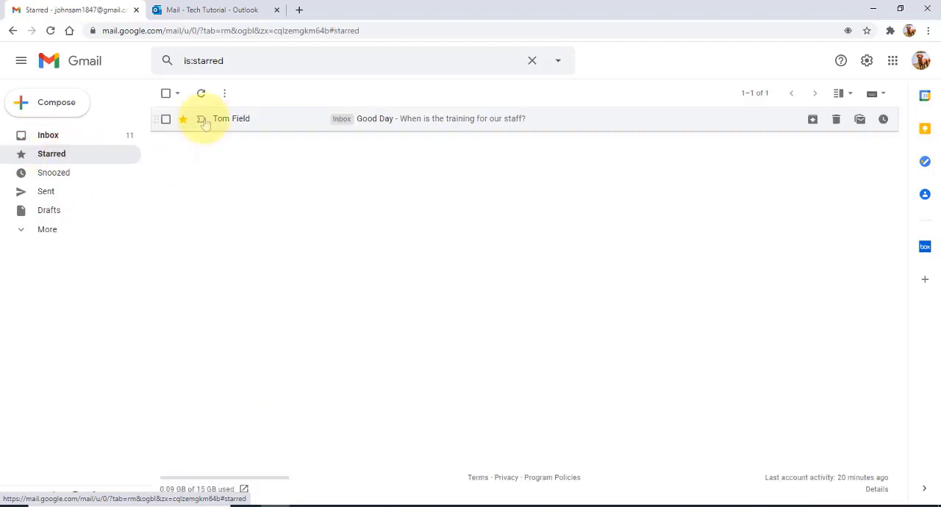
click(42, 135)
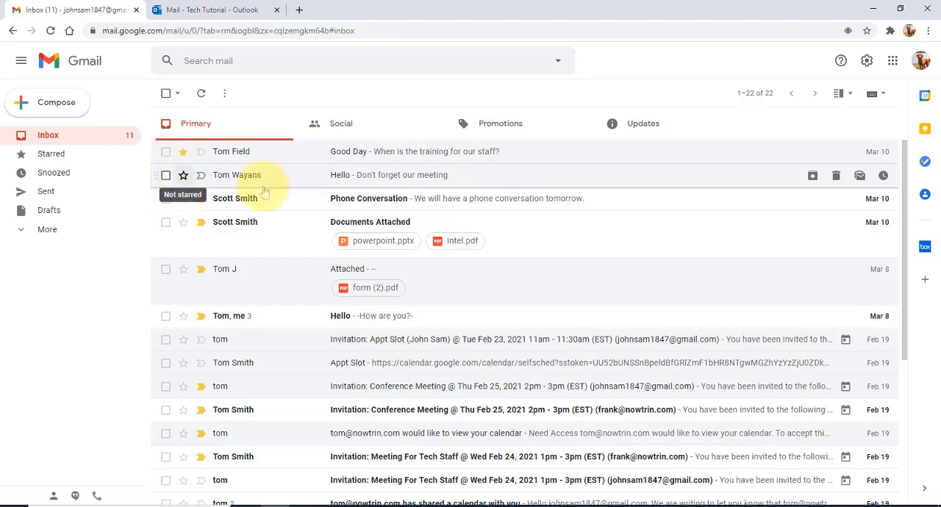
In the general settings, add the purple star, green star, orange double-arrow, green check and purple question mark to the stars in use, and save the changes.
click(866, 61)
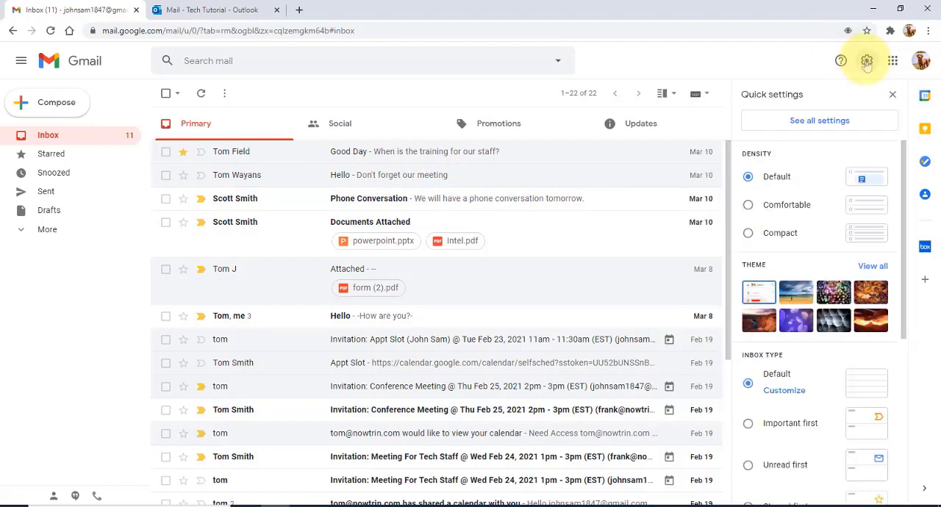
click(819, 121)
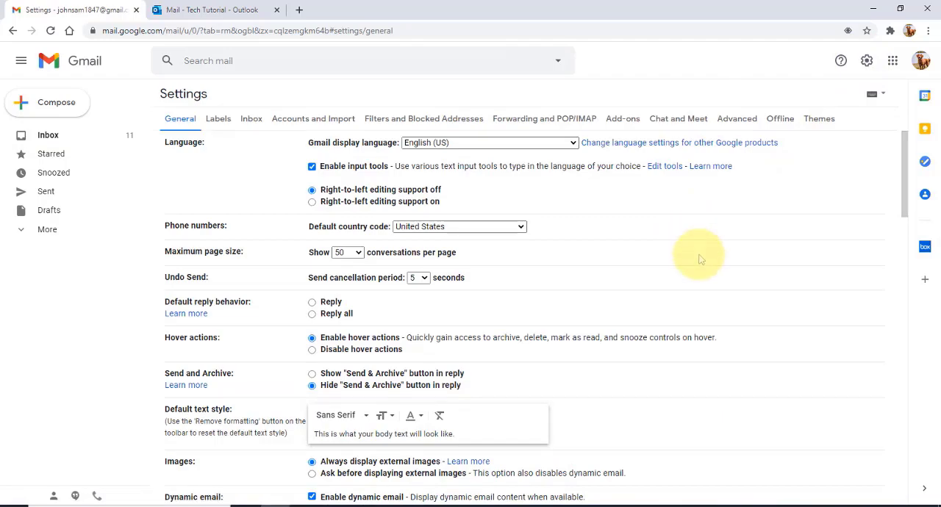
scroll(684, 264, down, 1)
scroll(676, 269, down, 8)
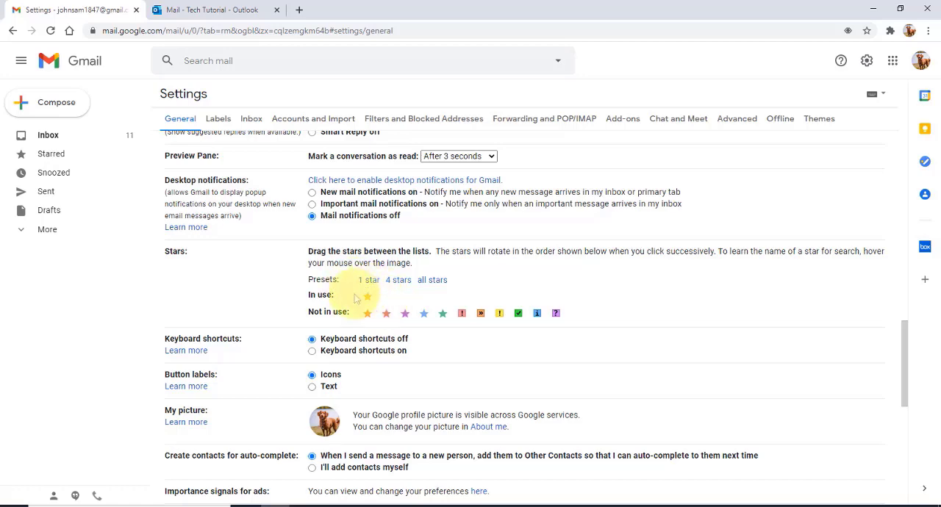
drag(368, 297, 372, 299)
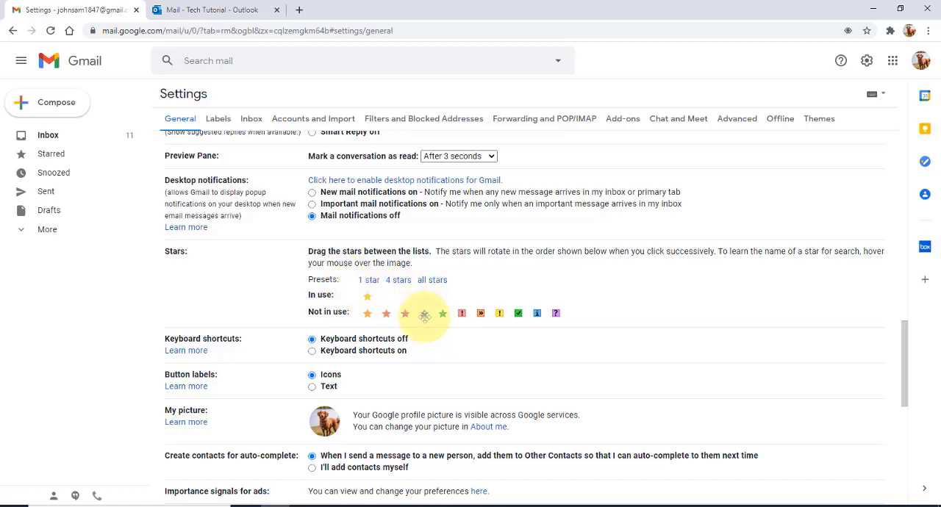
drag(424, 316, 408, 297)
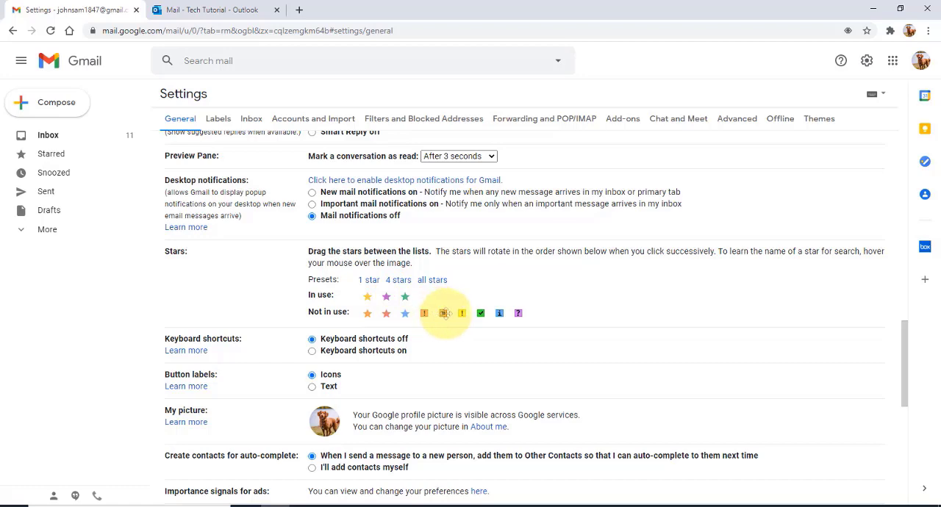
drag(444, 313, 434, 295)
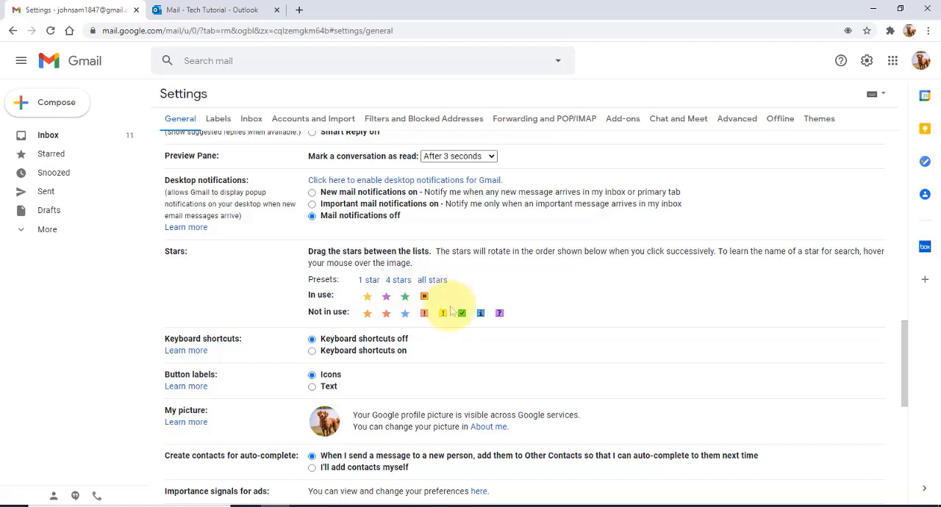
drag(463, 315, 461, 296)
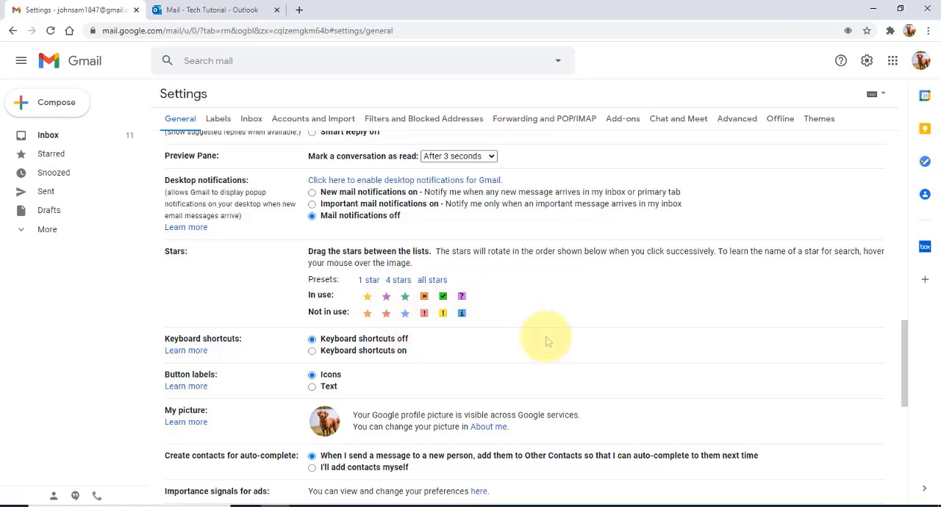
scroll(574, 360, down, 5)
scroll(609, 380, down, 1)
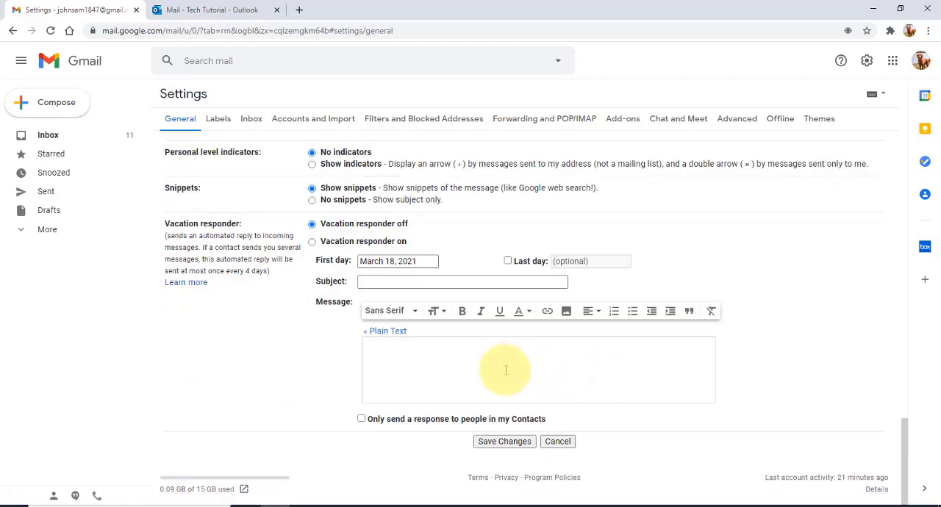
click(518, 441)
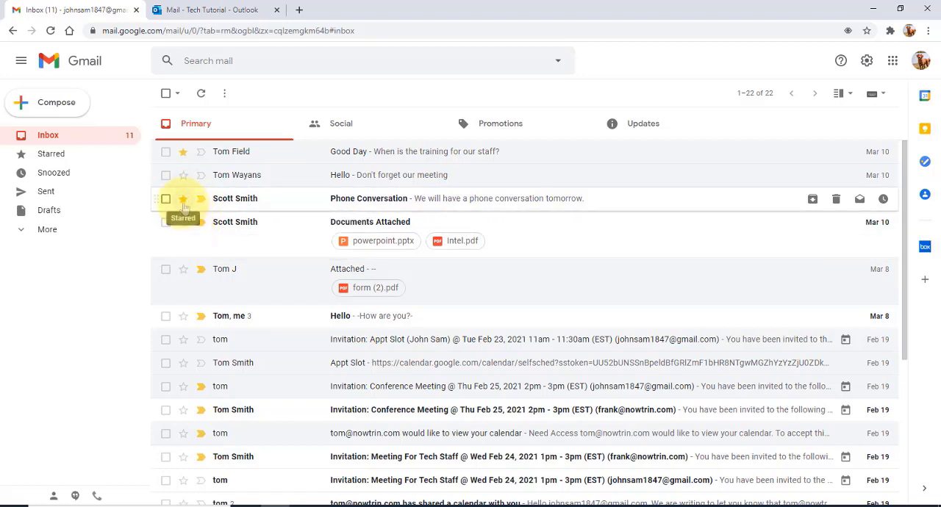
Mark the Phone Conversation email in the Primary inbox with the green star.
click(183, 199)
click(183, 200)
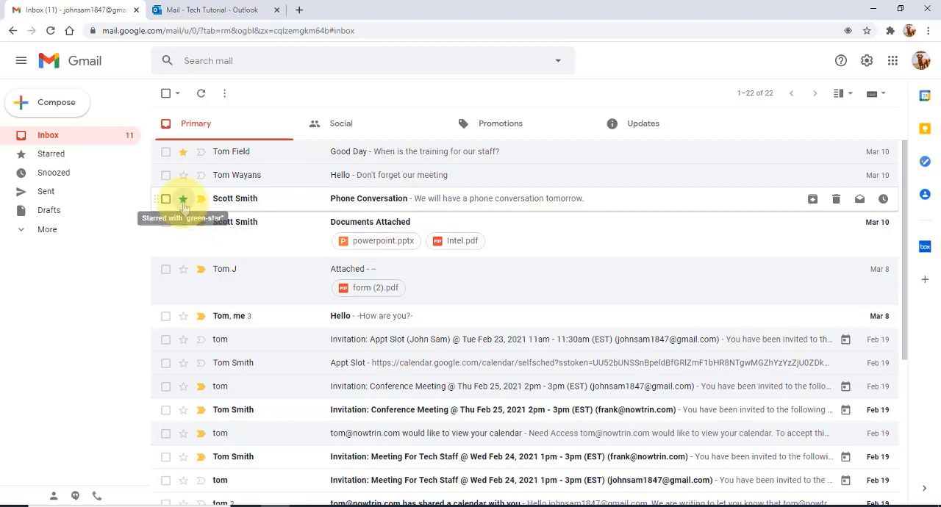
click(183, 199)
click(183, 200)
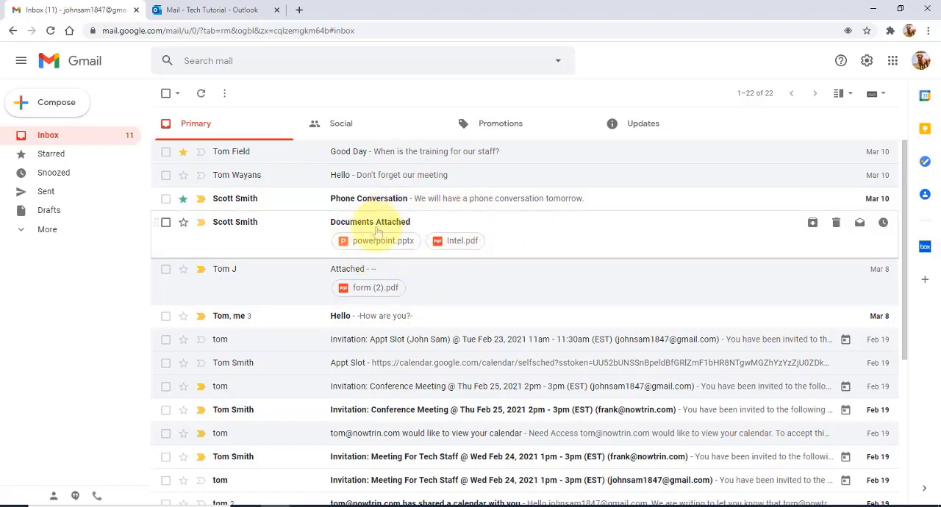
Preview the Intel.pdf and powerpoint.pptx attachments of the Documents Attached email, and return to the inbox.
click(463, 244)
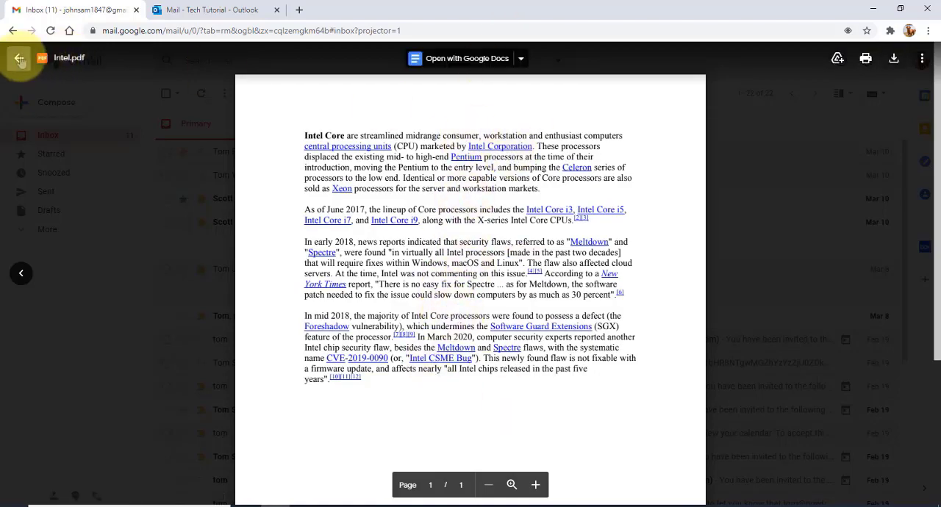
click(20, 58)
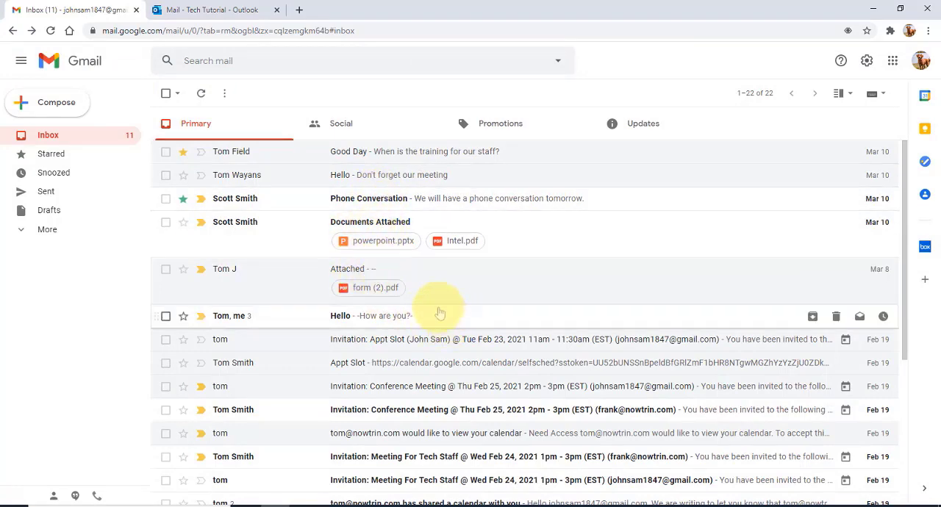
click(375, 245)
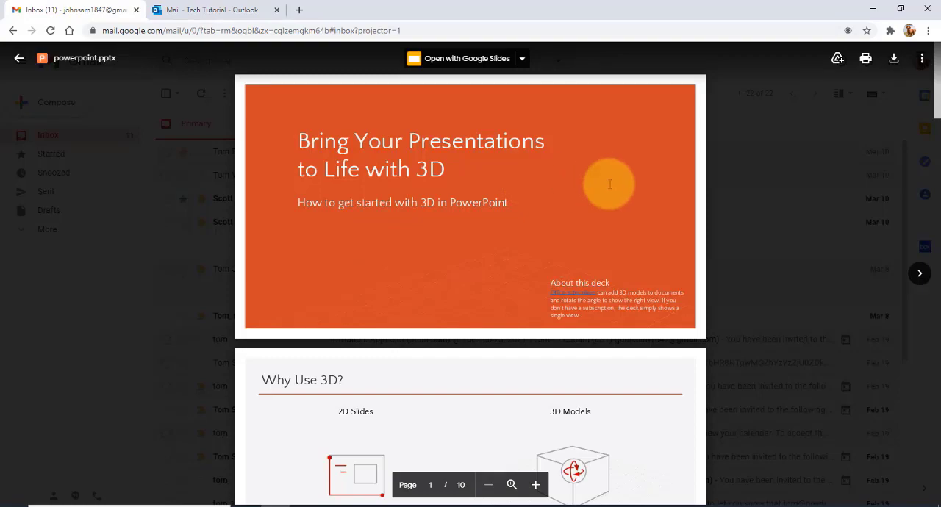
scroll(610, 184, down, 17)
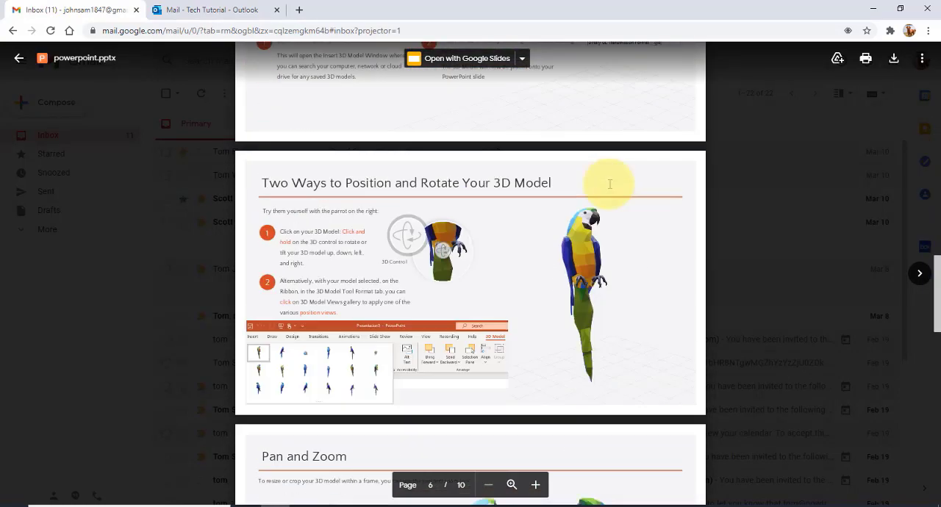
scroll(609, 184, up, 18)
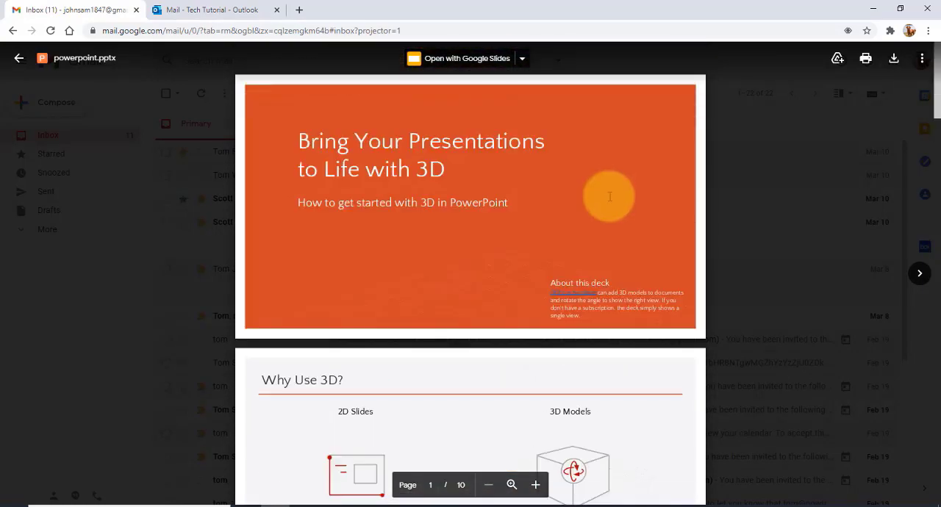
click(18, 59)
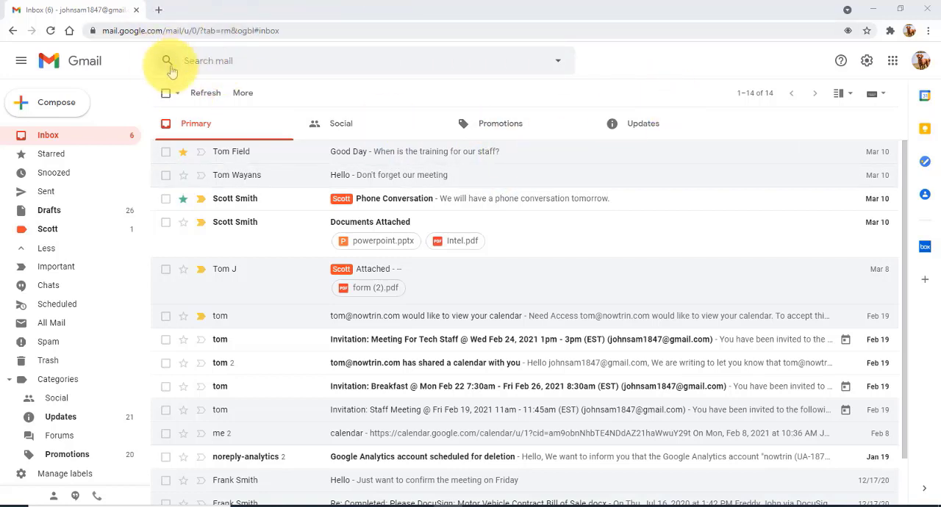
Search all mail for messages with attachments, refine the search by the suggested sender's e-mail, and view the search location options.
click(558, 67)
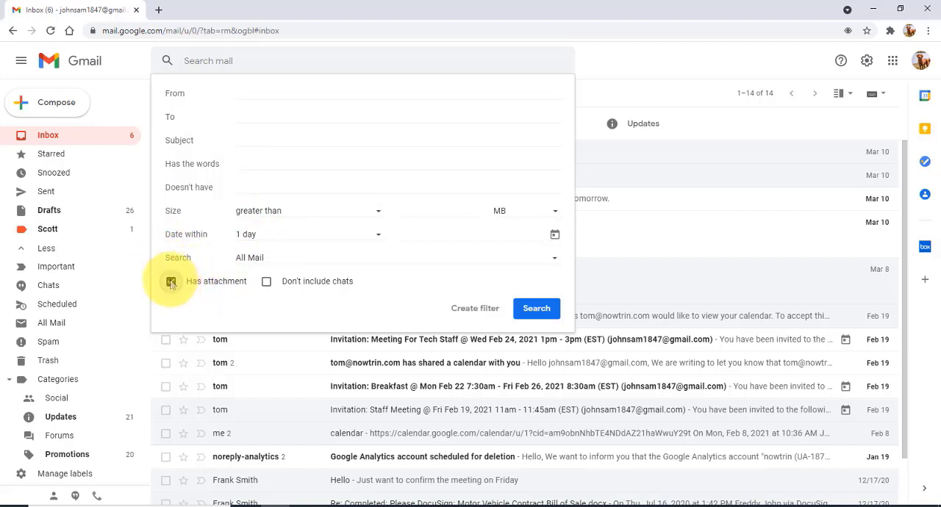
click(536, 308)
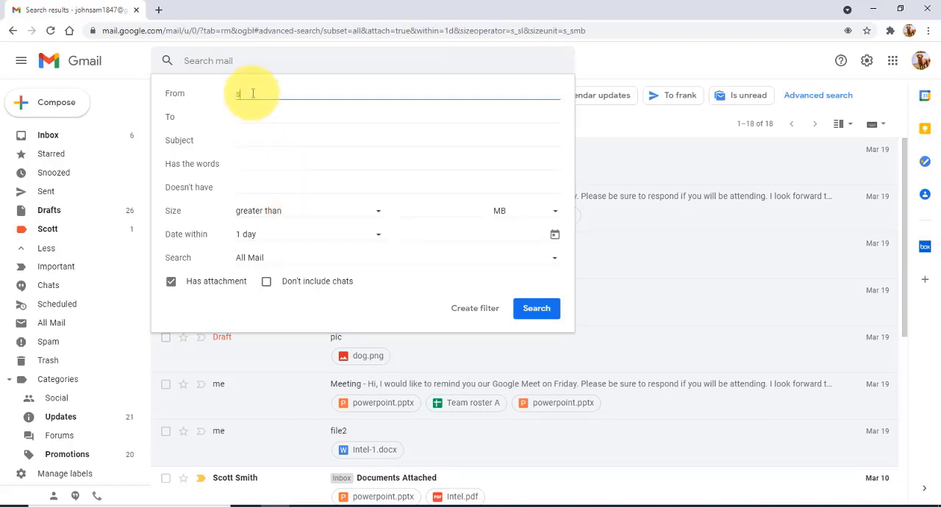
text(cott)
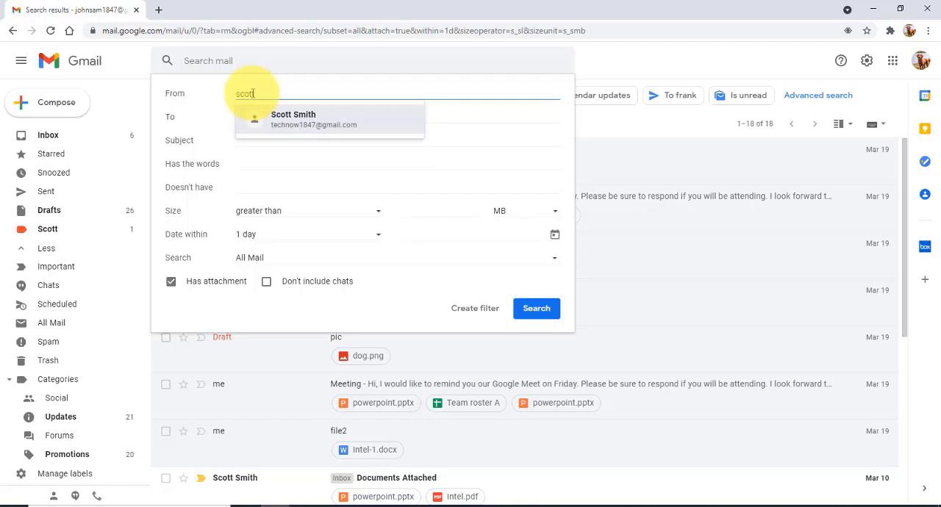
click(284, 118)
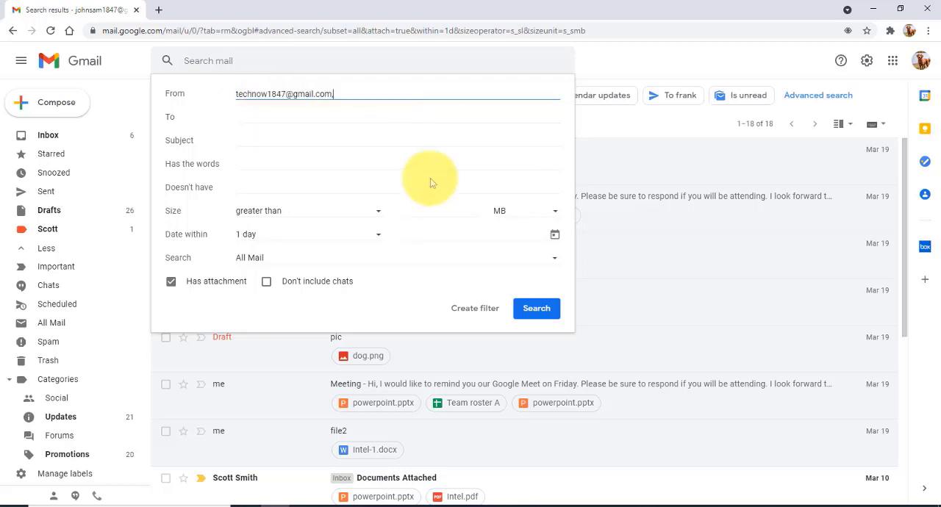
click(536, 312)
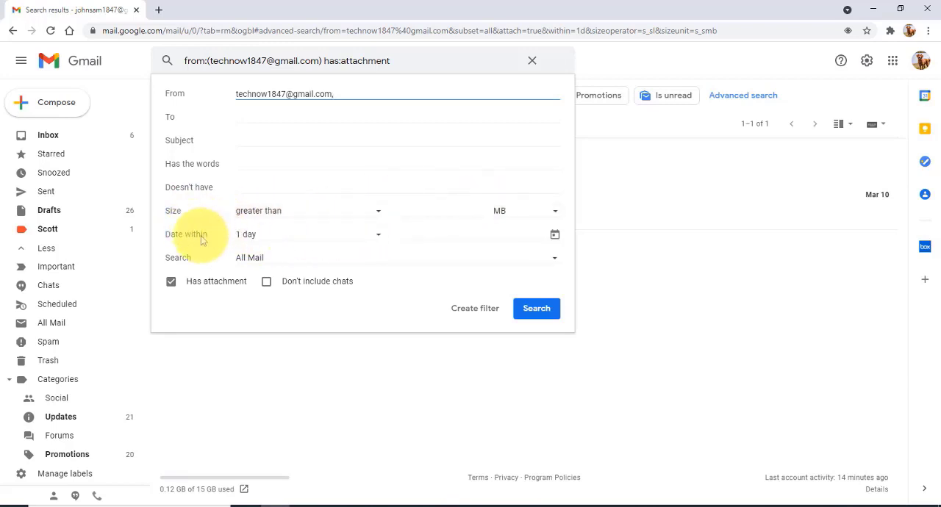
click(278, 264)
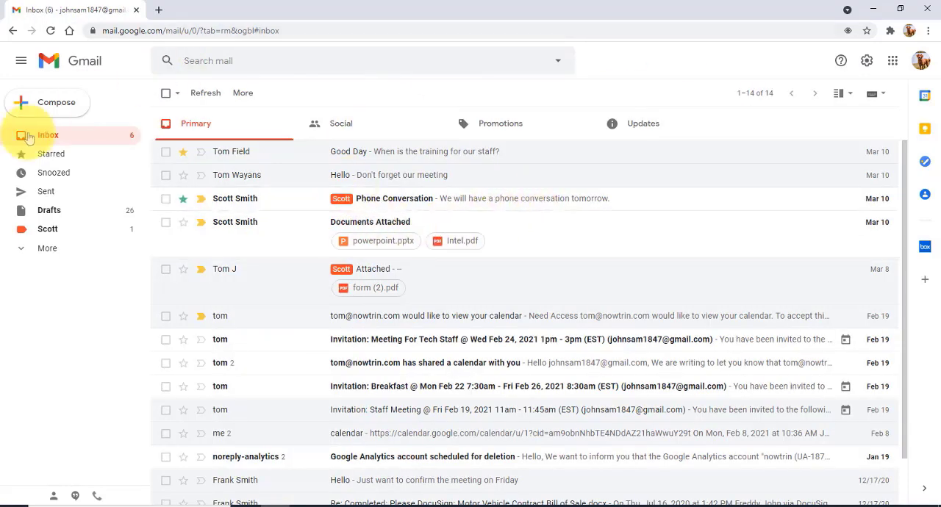
Compose an email to a contact with subject "hello" and message "Hello, how are you?", close it as a draft, and view the drafts.
click(47, 102)
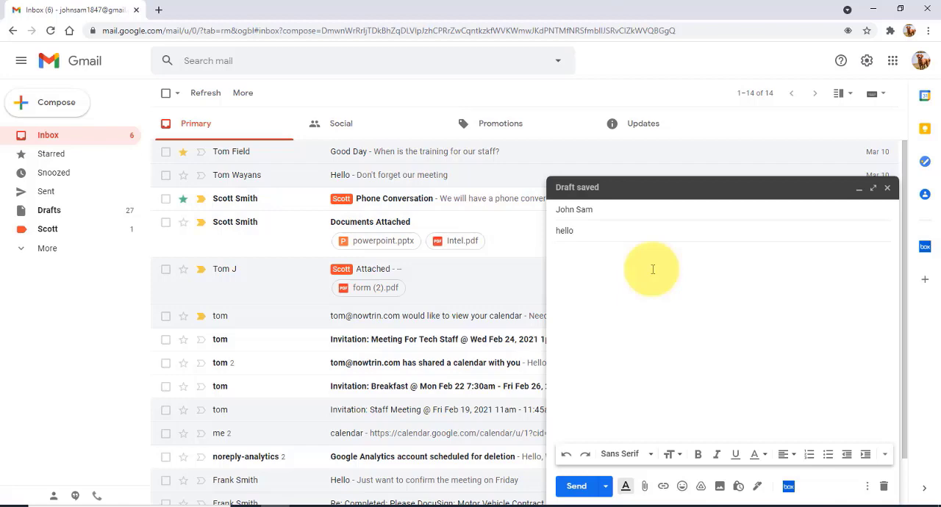
text(Hello, how are you?)
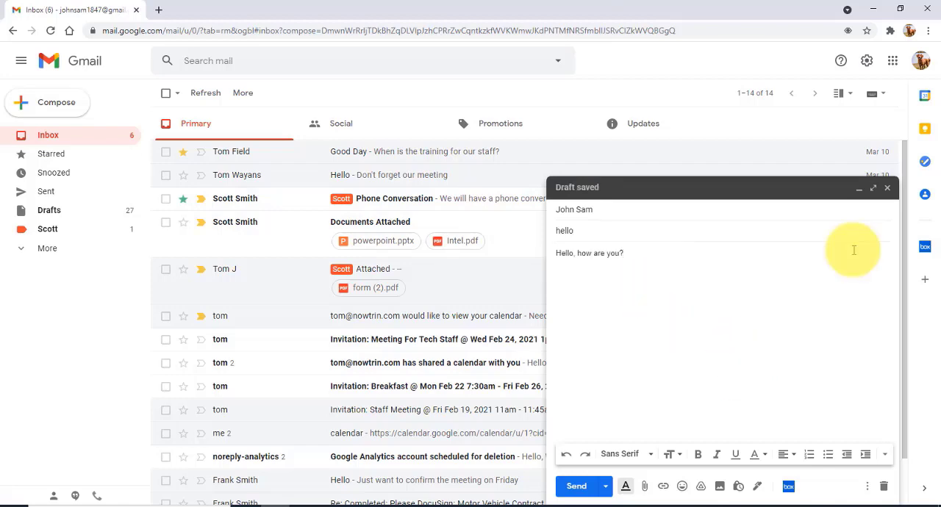
click(888, 191)
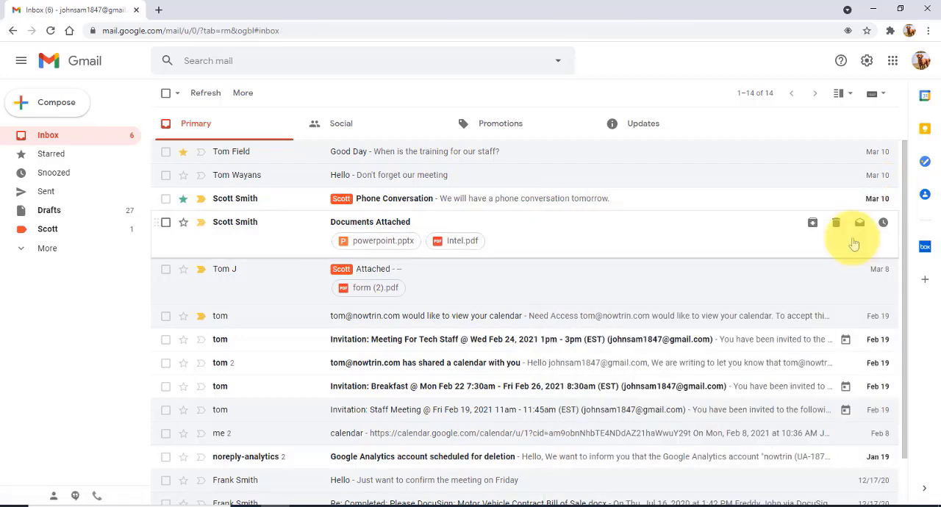
click(49, 213)
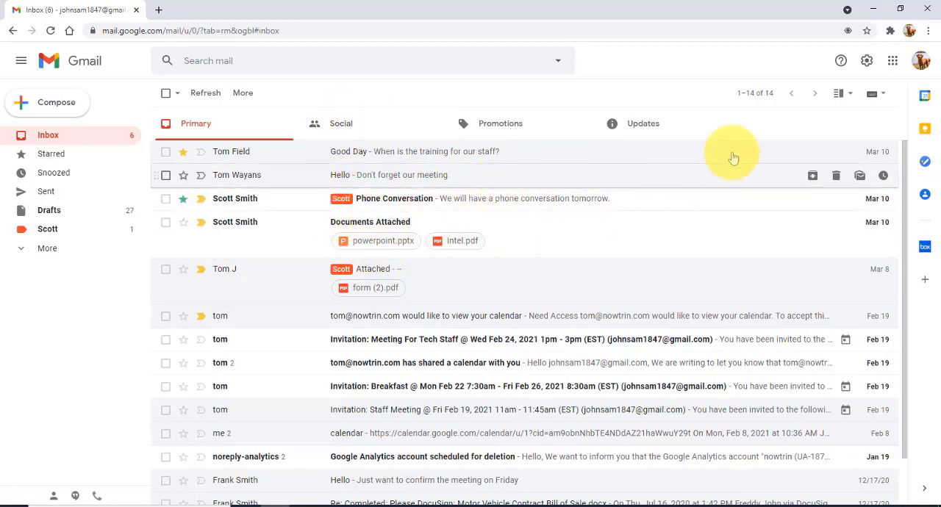
Open the account's password change page from the Accounts and Import settings, verify with the account password, and close the page without entering a new one.
click(868, 61)
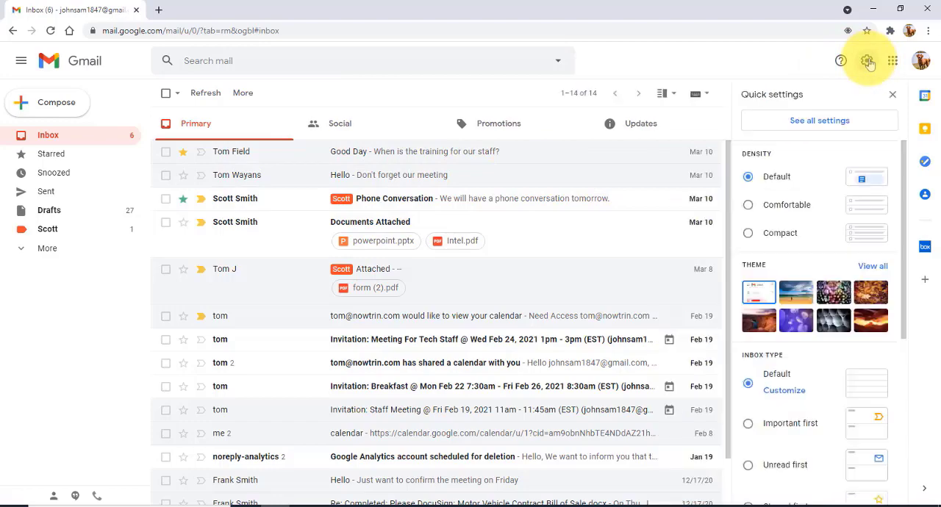
click(819, 120)
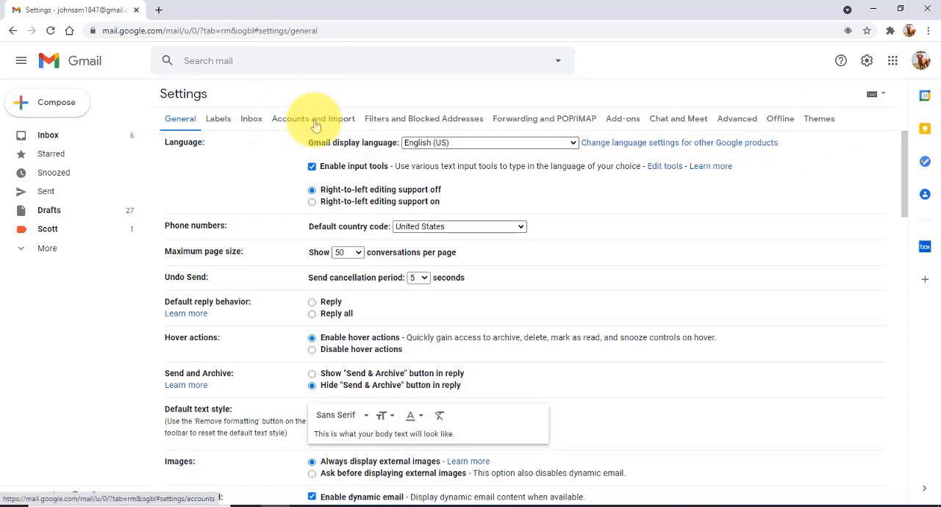
click(315, 125)
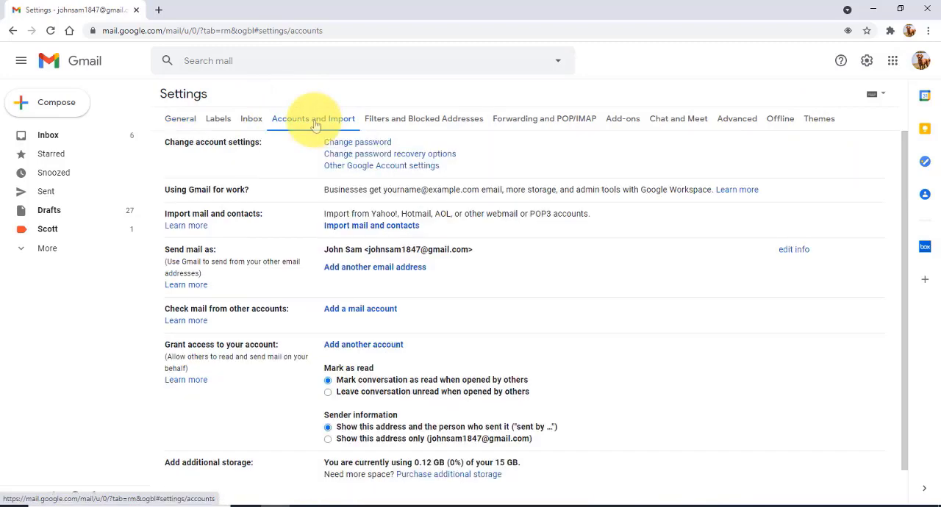
click(348, 144)
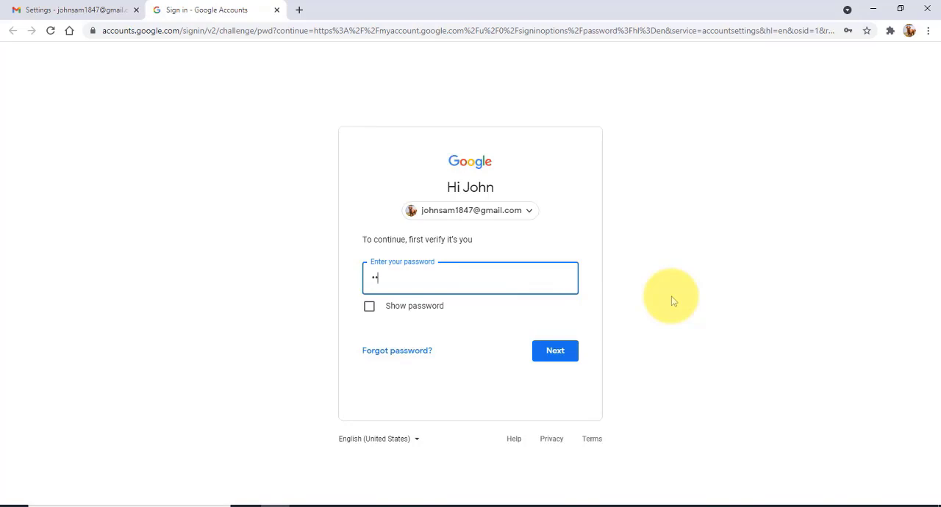
text(•••••••••)
click(572, 352)
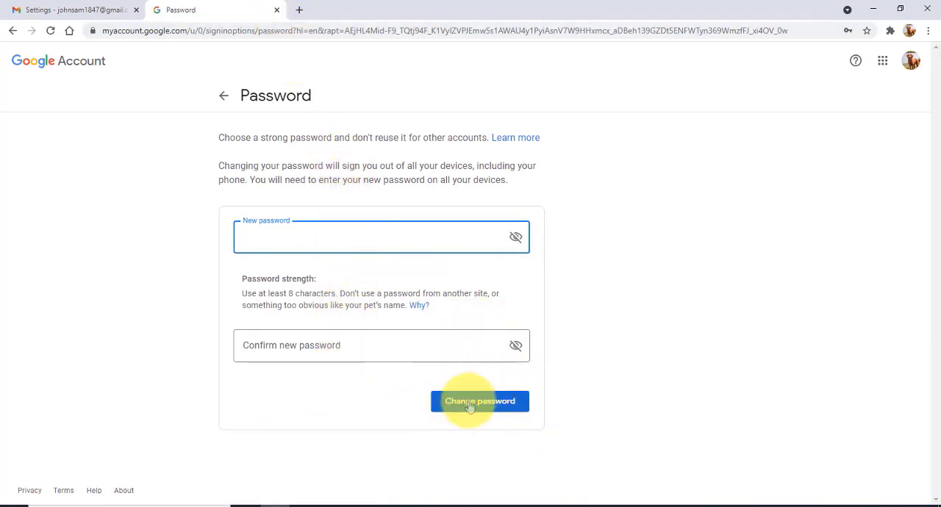
click(276, 10)
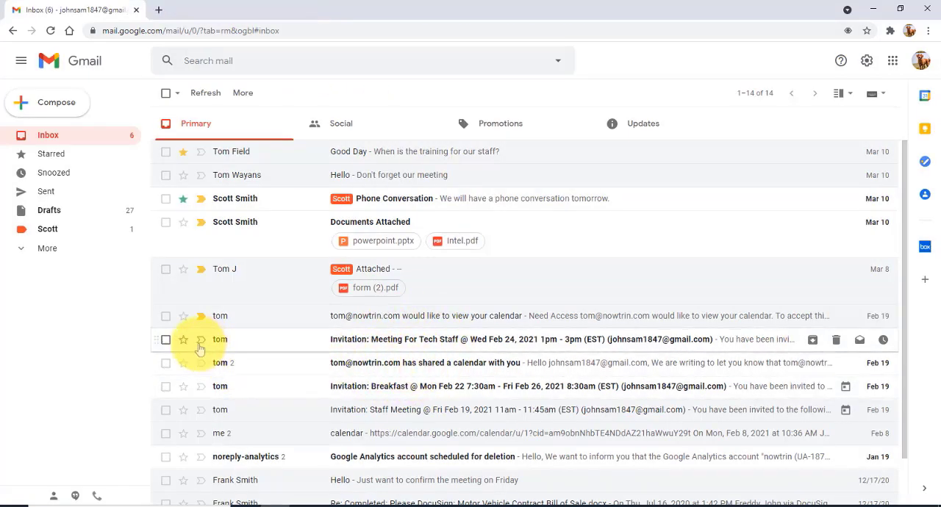
Read the two-message conversation about the shared calendar and return to the inbox.
click(240, 367)
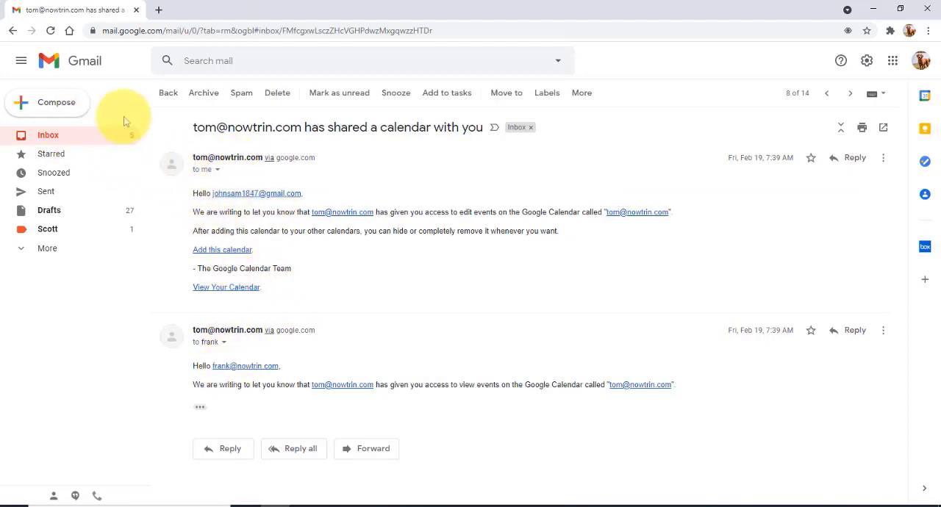
click(50, 136)
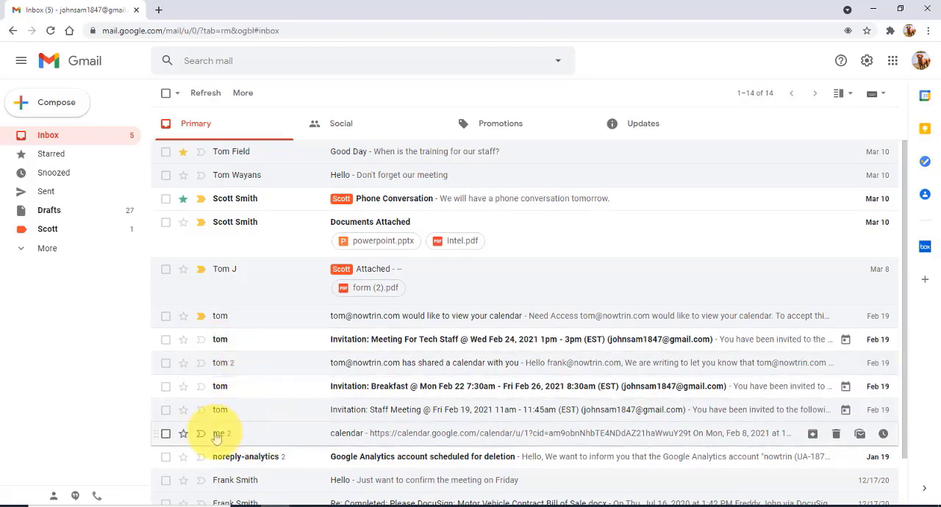
Try to mute the inbox conversation about the shared calendar.
click(165, 363)
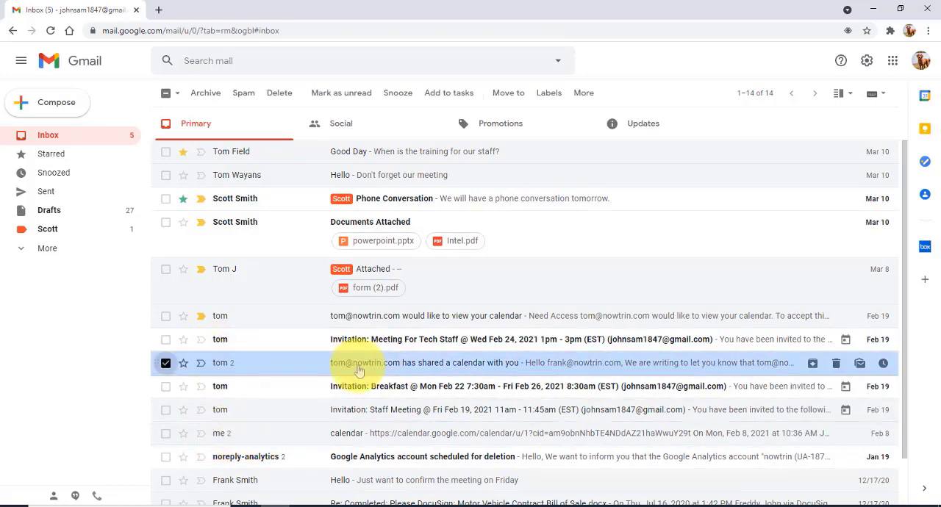
right_click(359, 371)
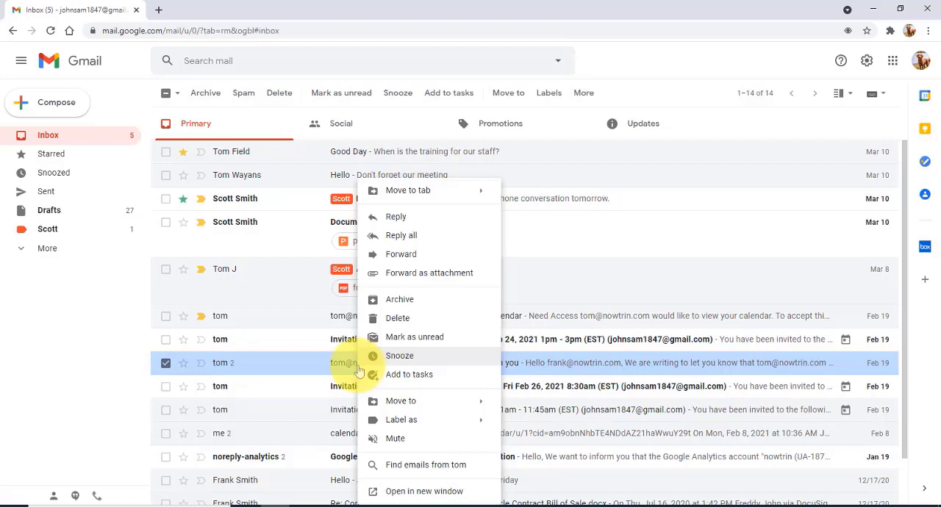
click(409, 442)
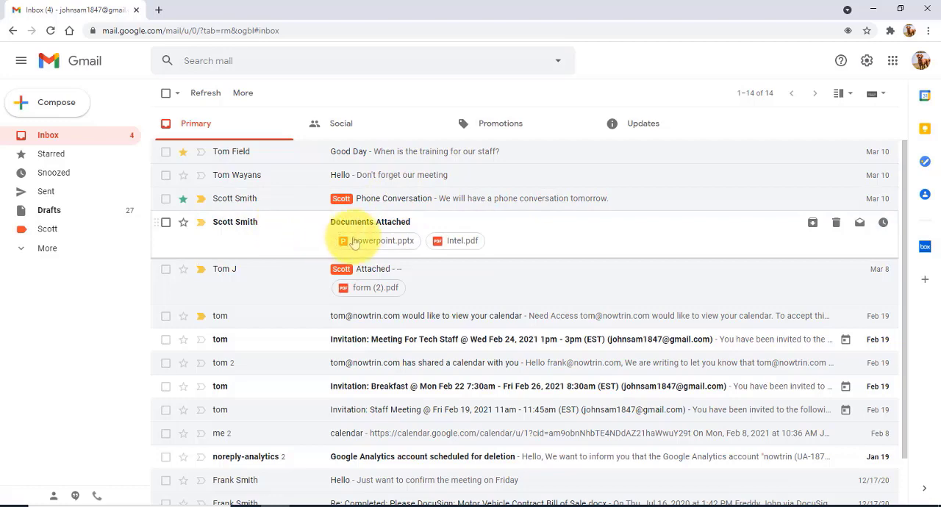
Select the "Documents Attached" message and start a filter that matches its sender's e-mail address in the From field.
click(166, 222)
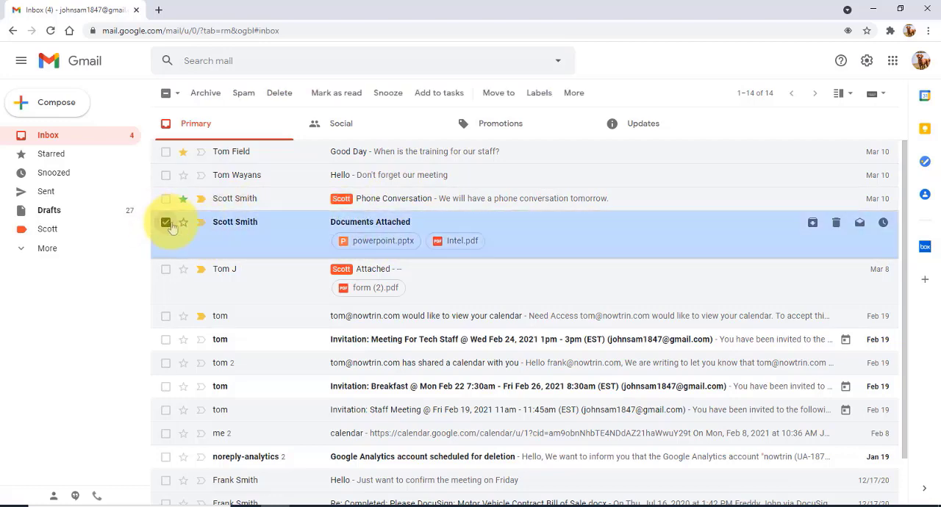
click(561, 62)
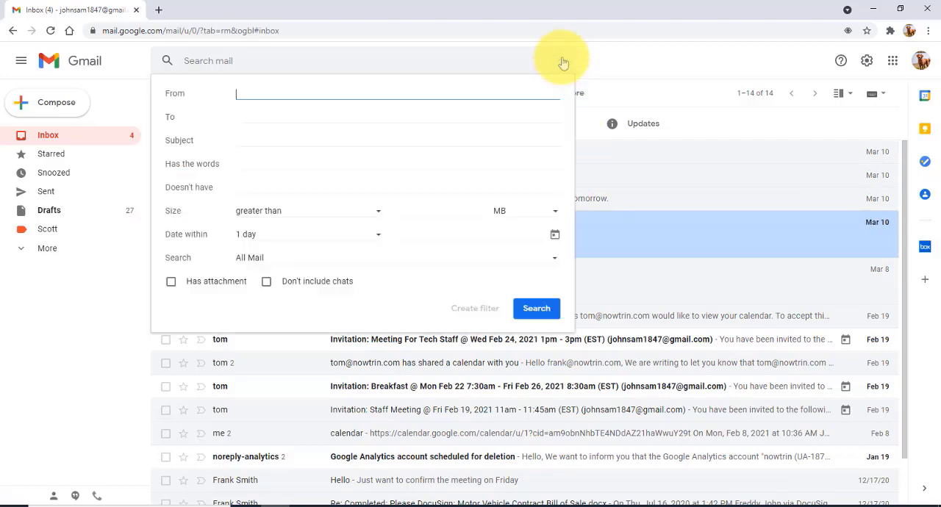
click(274, 114)
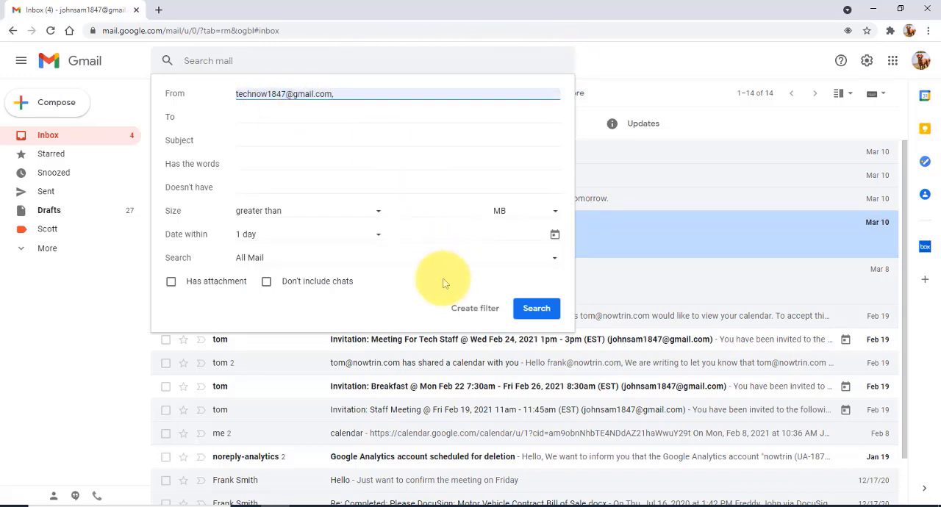
click(474, 308)
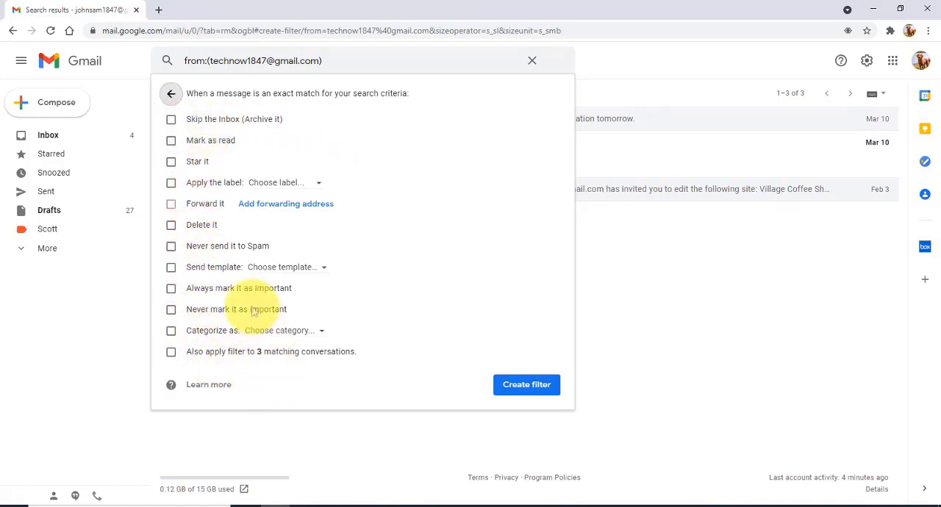
Try the filter's "Apply the label" option, choose "Star it" as the action, and create the filter.
click(171, 183)
click(283, 183)
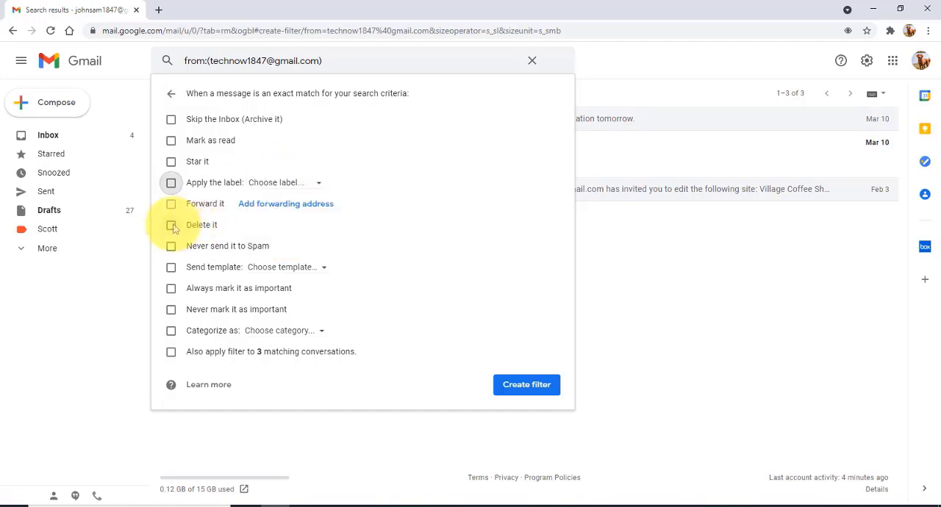
click(171, 161)
click(526, 385)
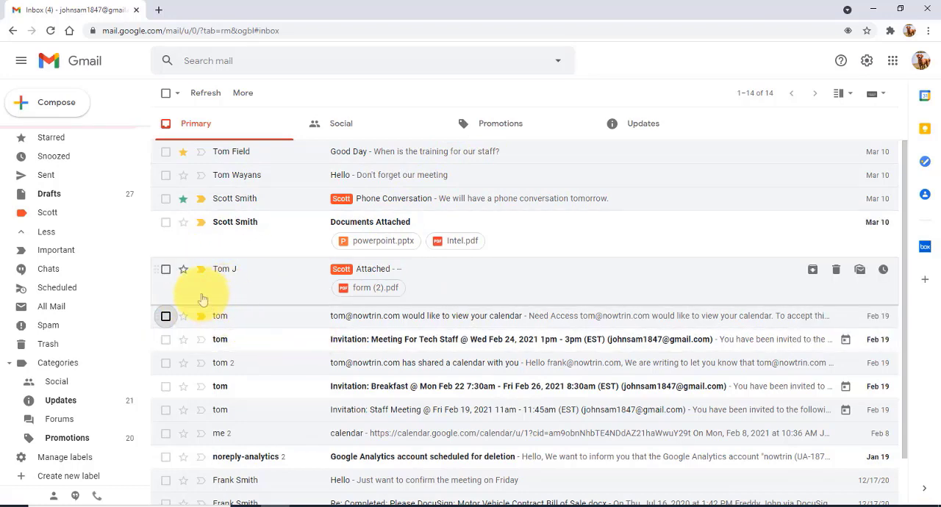
Select the "Attached" message and the calendar access request below it, and remove both from the inbox.
click(165, 269)
click(166, 317)
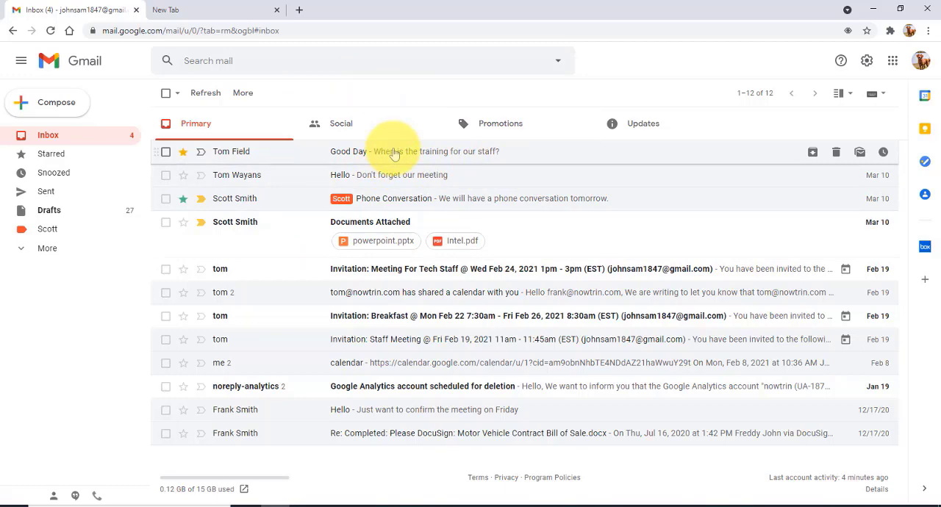
Add a forwarding e-mail address in the Forwarding and POP/IMAP settings and have its confirmation code sent.
click(866, 61)
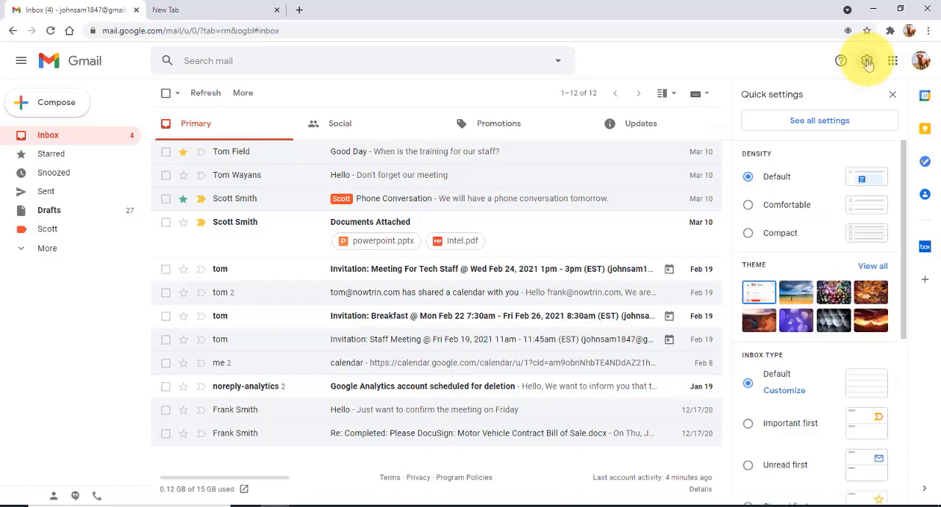
click(837, 120)
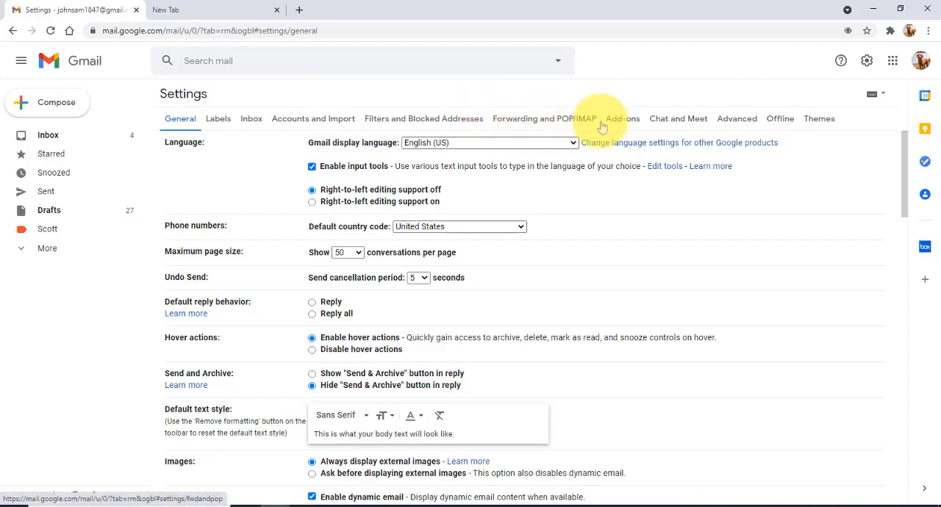
click(578, 123)
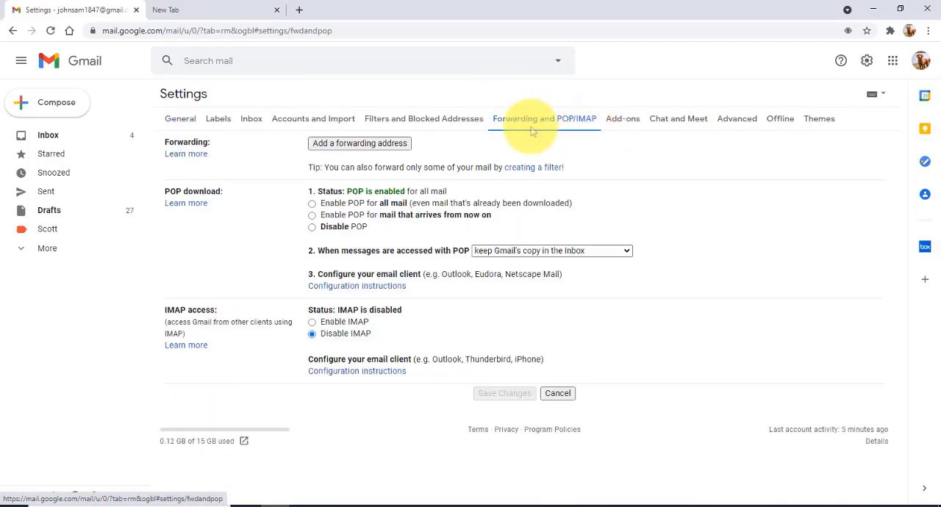
click(370, 144)
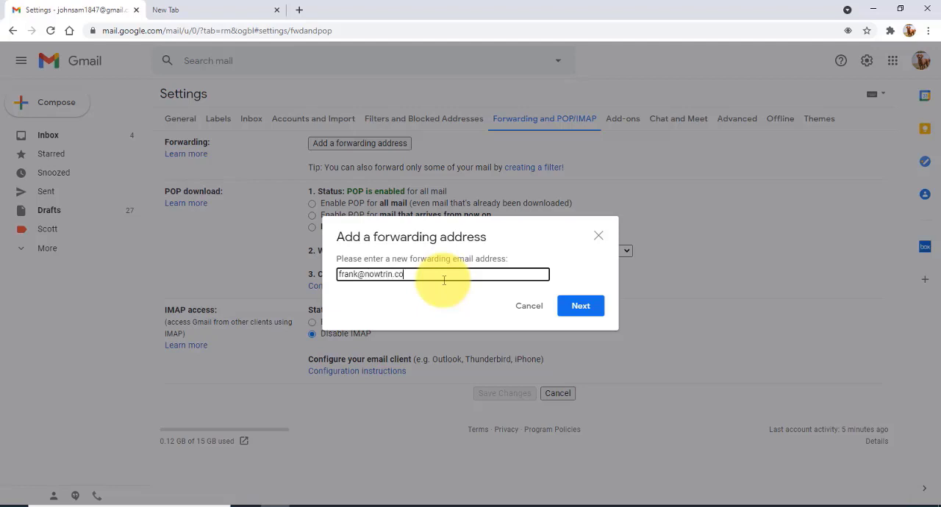
click(567, 305)
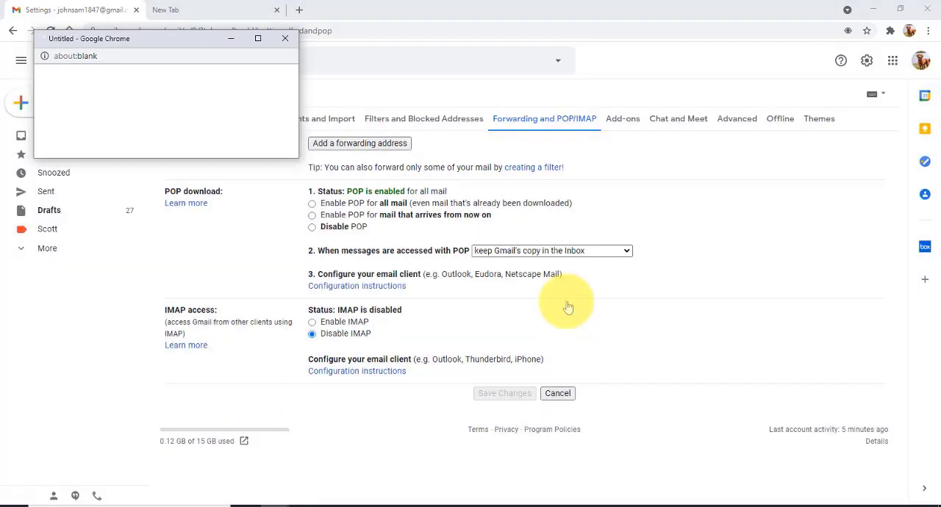
drag(200, 41, 348, 101)
click(204, 152)
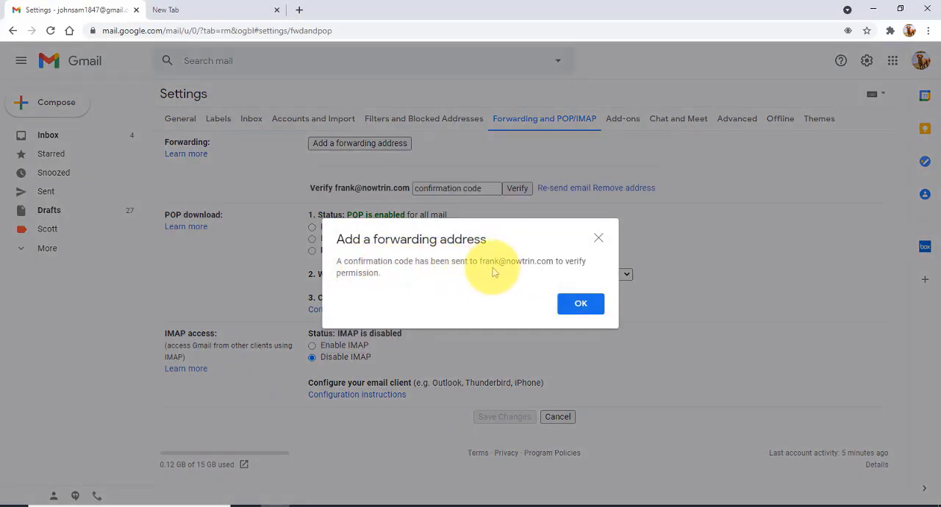
click(580, 304)
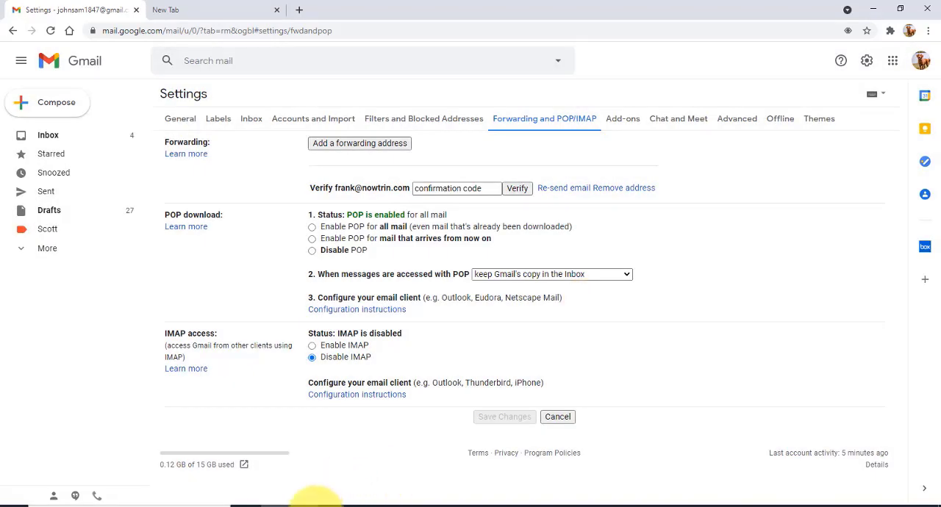
Switch to the forwarding account's inbox in Firefox, open the Gmail Forwarding Confirmation message, and approve the request through its link.
click(301, 502)
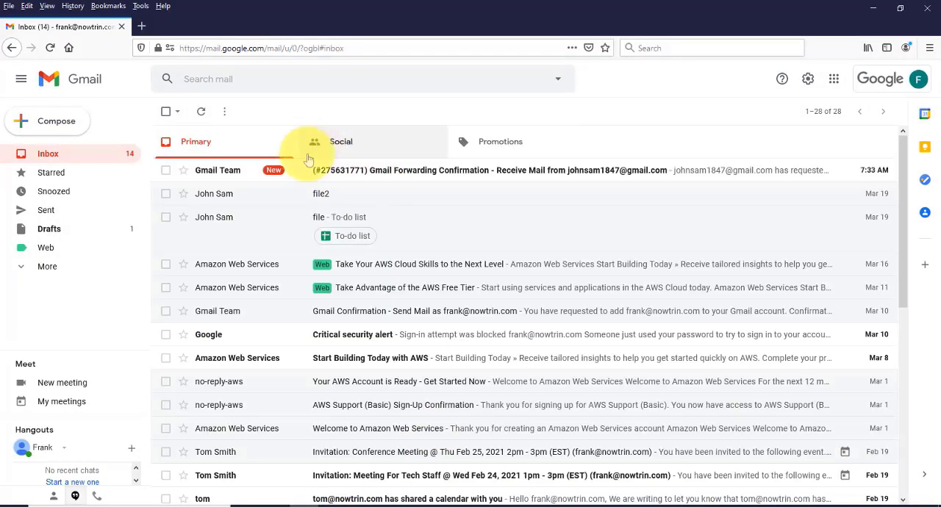
click(466, 177)
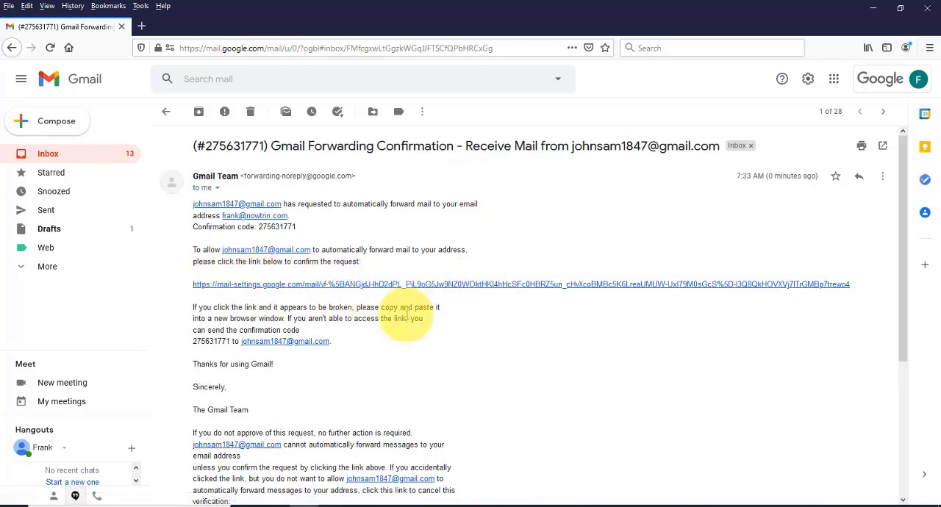
click(479, 285)
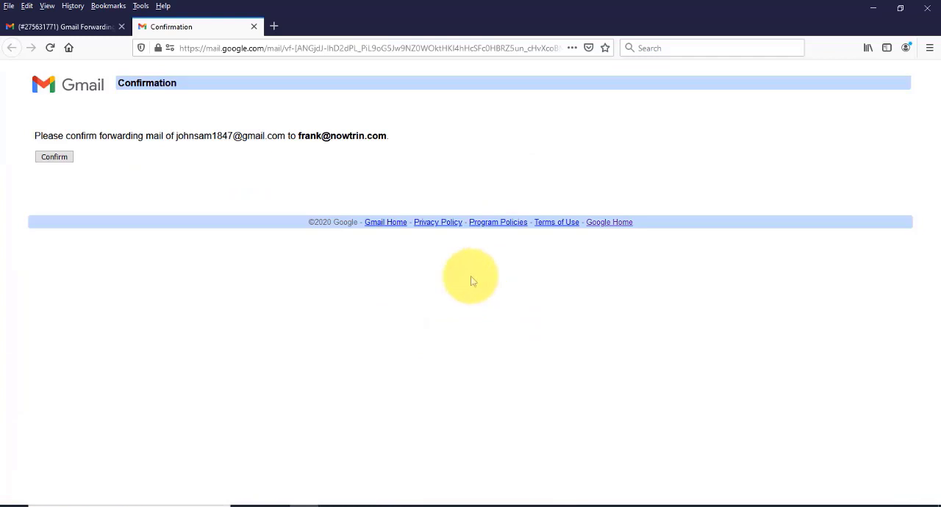
click(67, 157)
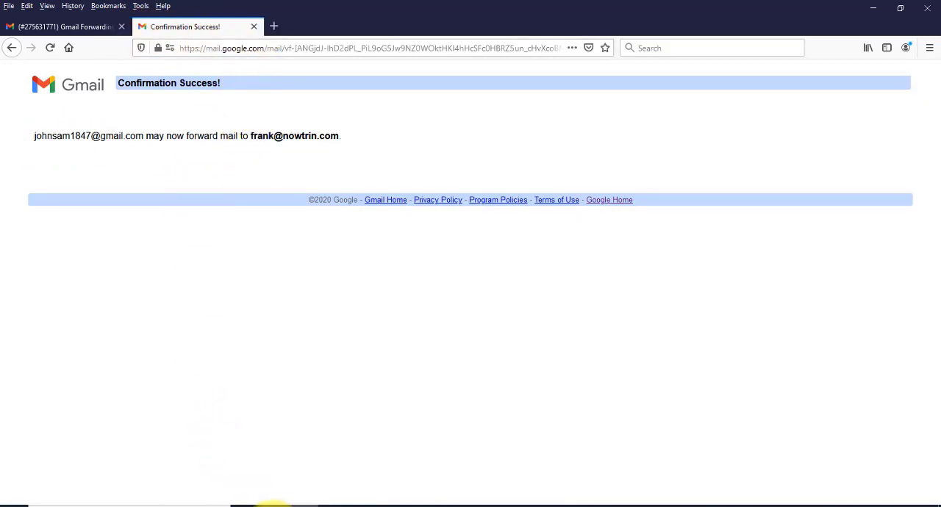
Switch back to Chrome, reload the settings, enable forwarding to the verified address with "keep Gmail's copy in the Inbox", and save.
click(272, 505)
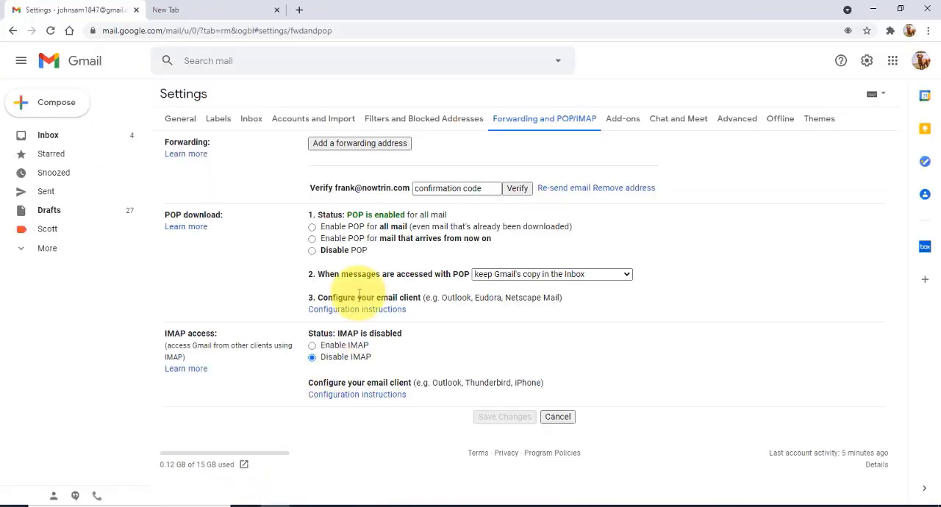
click(50, 30)
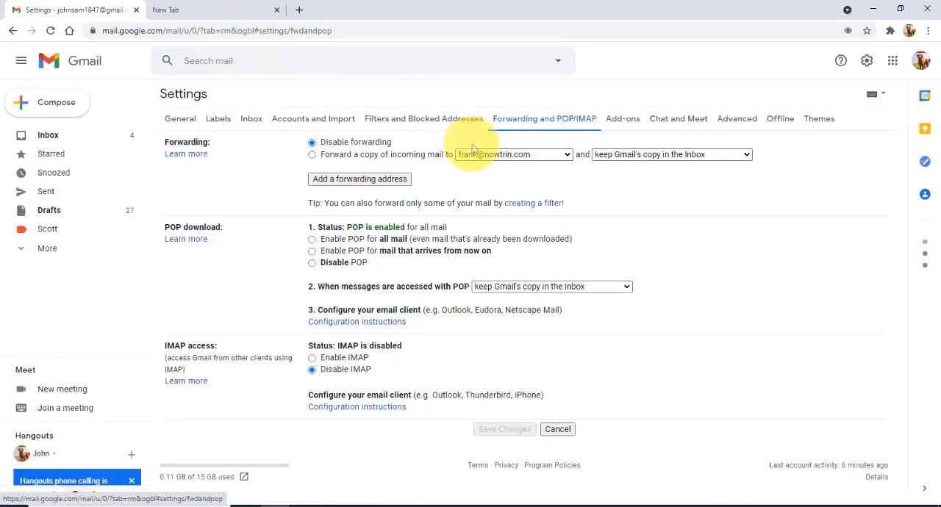
click(312, 156)
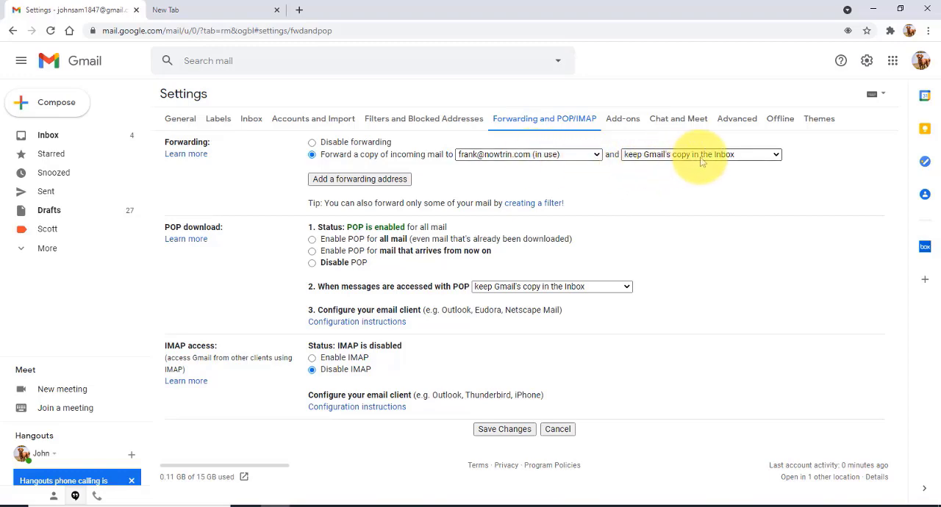
click(765, 156)
click(697, 164)
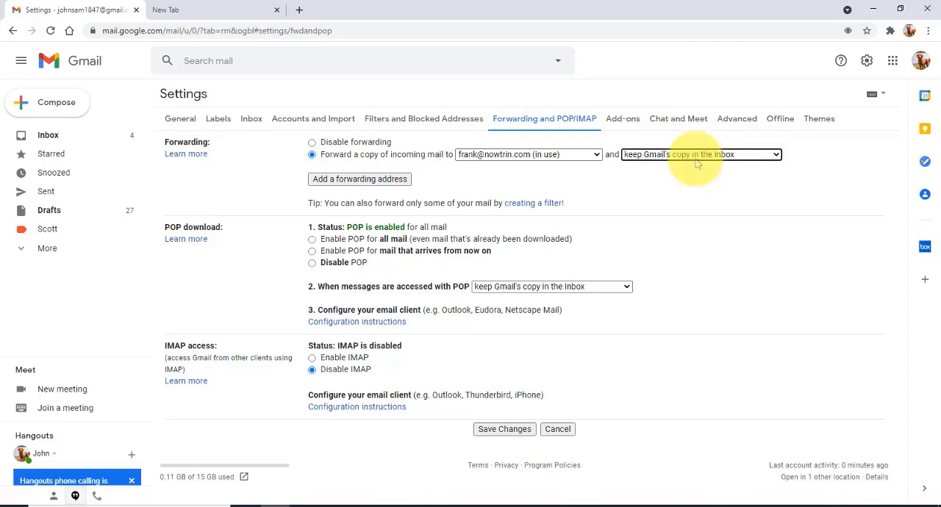
click(506, 431)
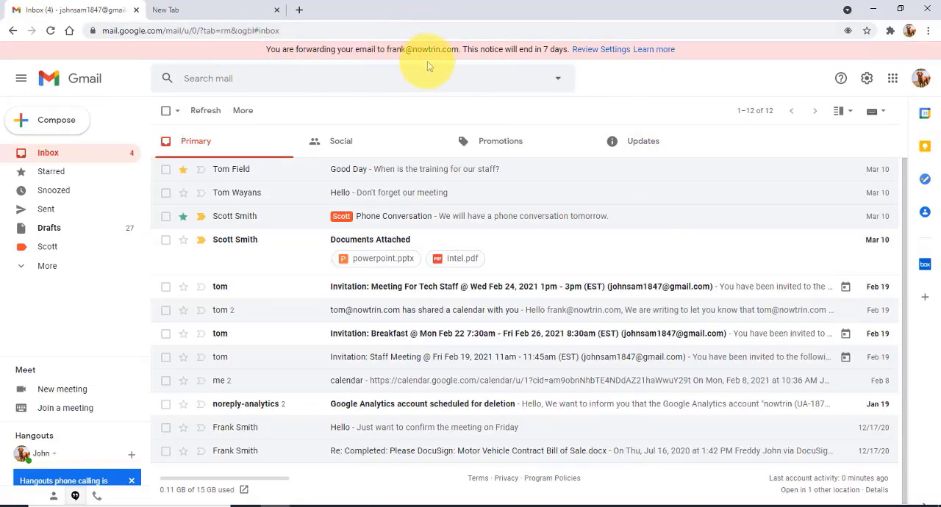
Remove the active forwarding address in the Forwarding and POP/IMAP settings, which disables forwarding.
click(867, 77)
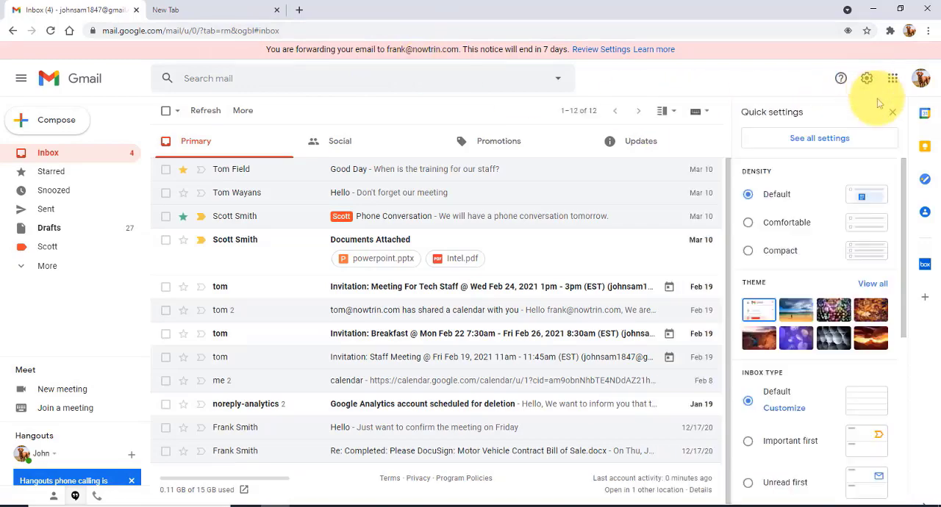
click(843, 140)
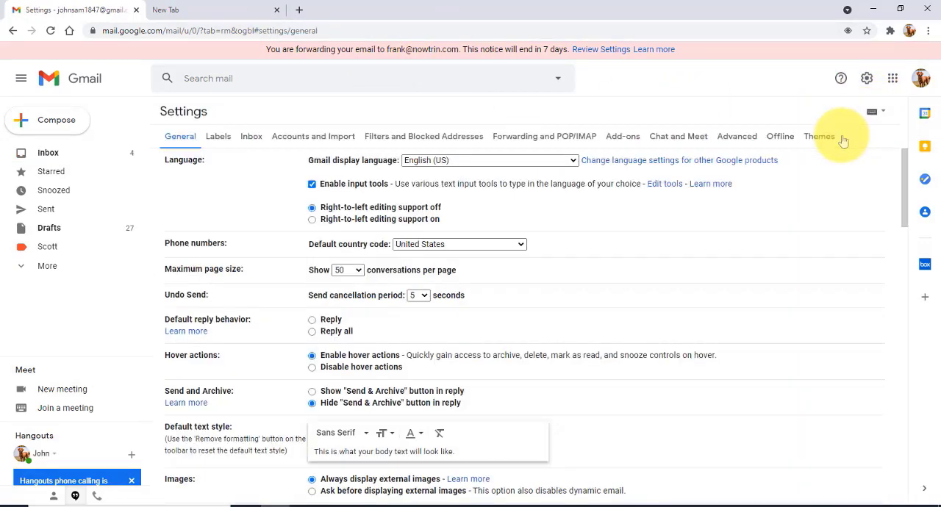
click(525, 138)
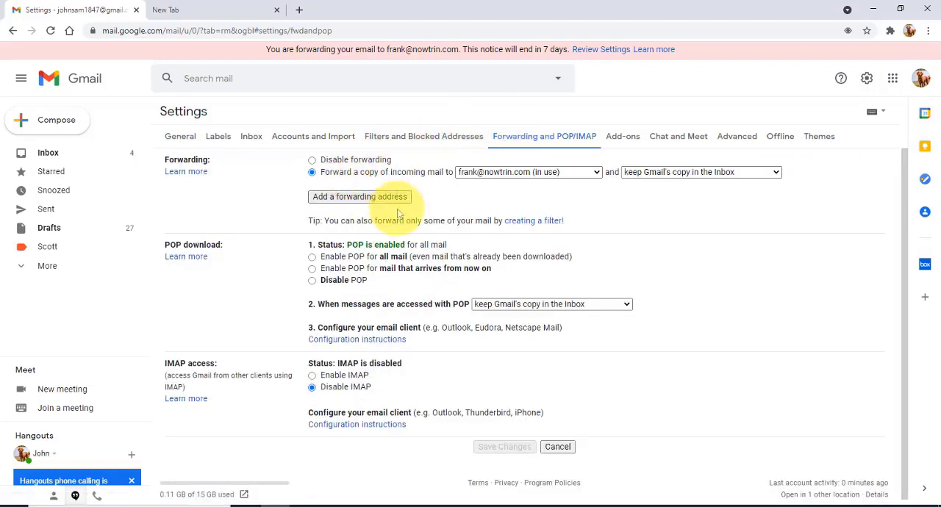
click(491, 172)
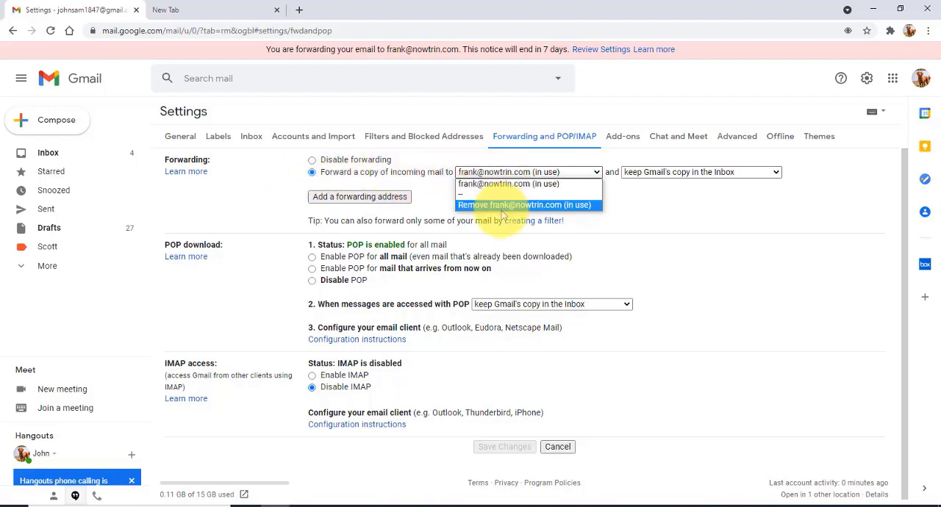
click(503, 205)
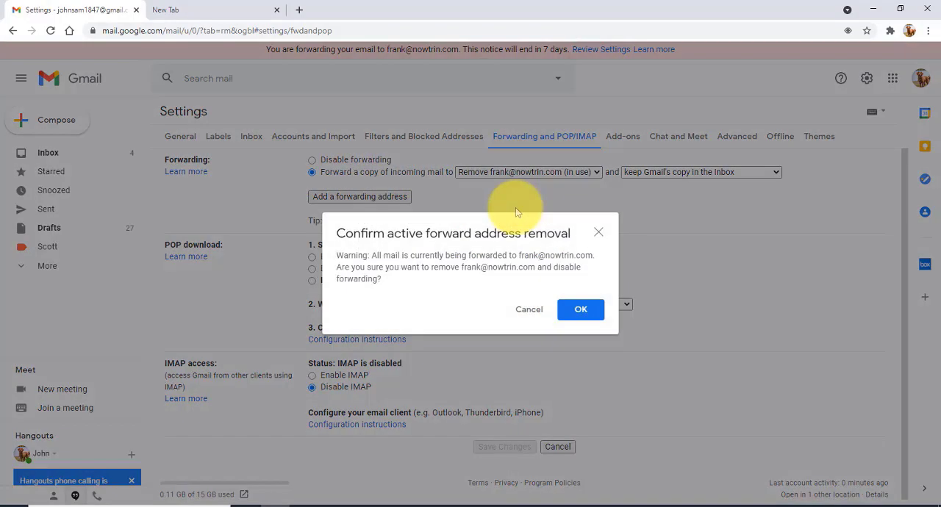
click(581, 311)
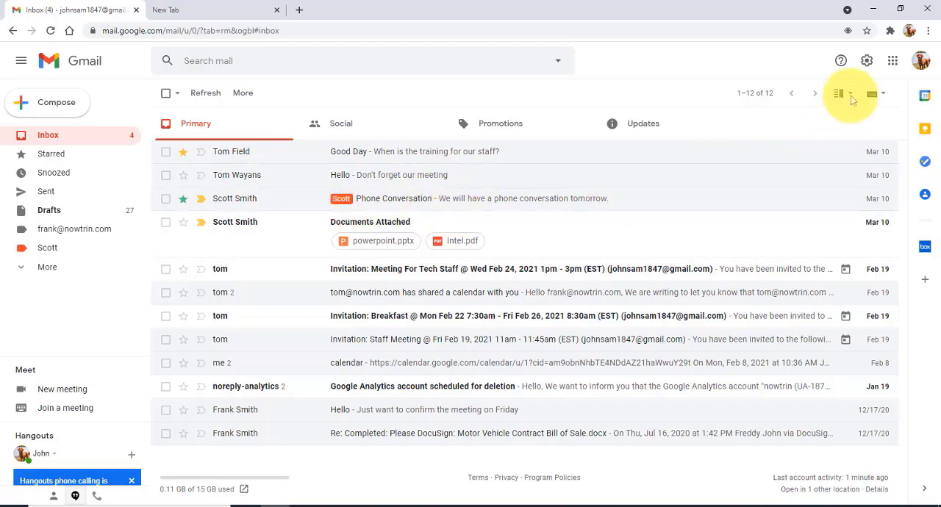
Start adding a mail account under Accounts and Import in the settings, entering its e-mail address and choosing to import its messages through POP3.
click(869, 65)
click(821, 119)
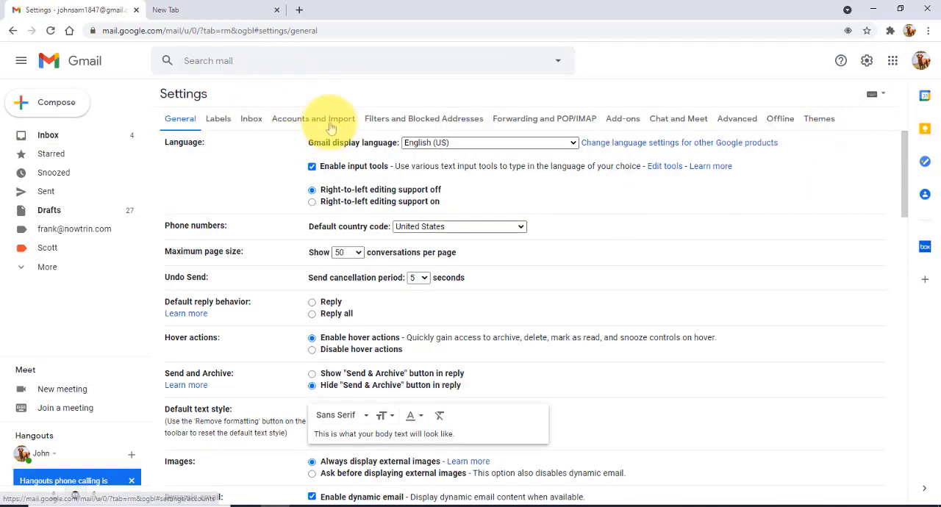
click(327, 121)
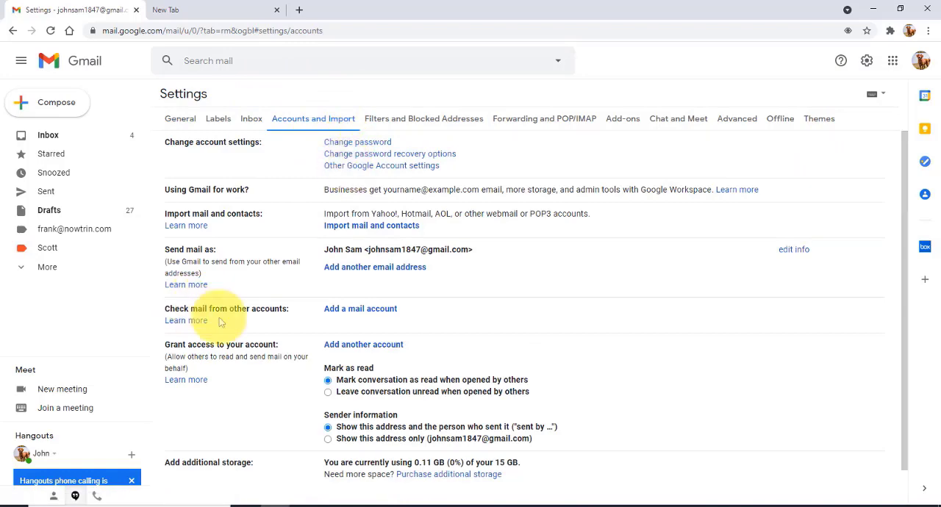
click(358, 312)
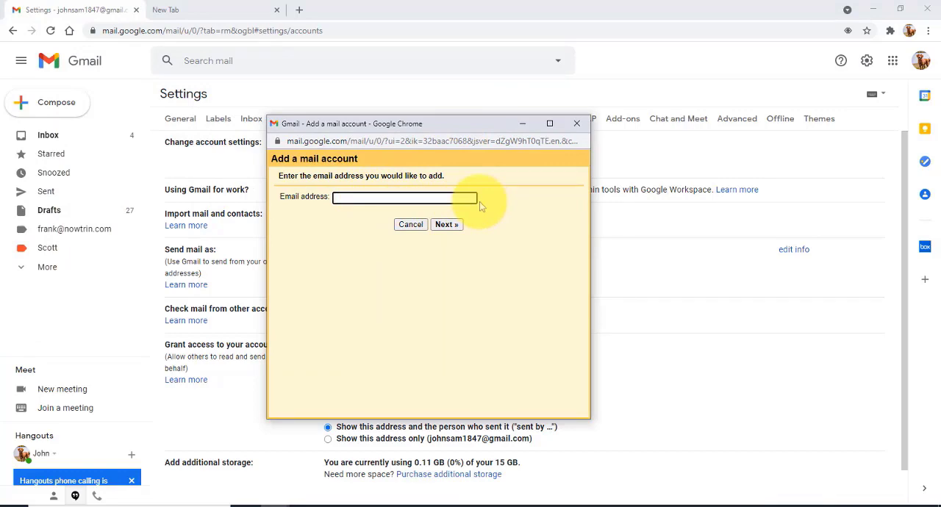
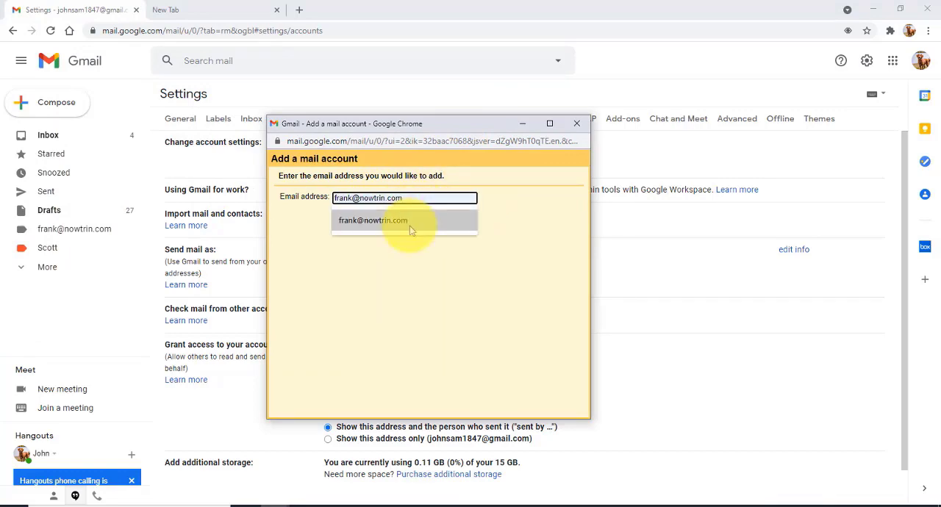
click(409, 225)
click(447, 226)
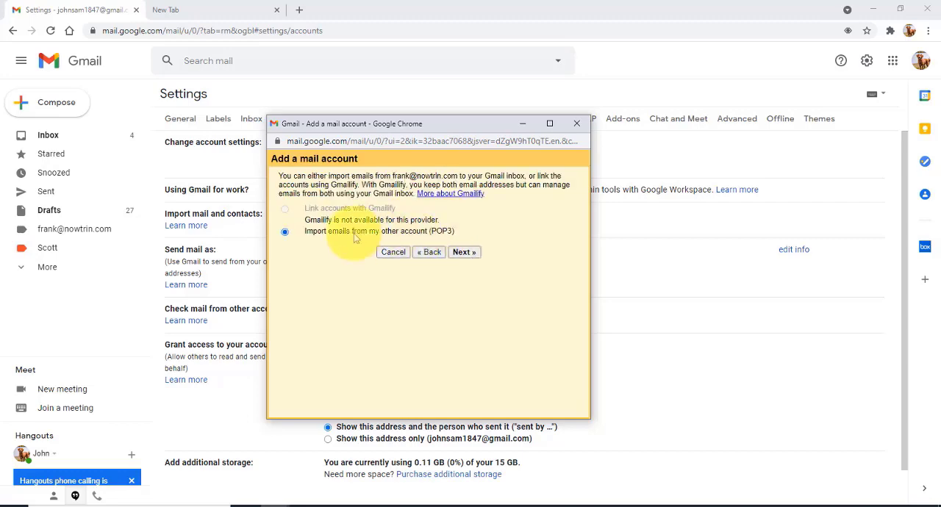
click(461, 252)
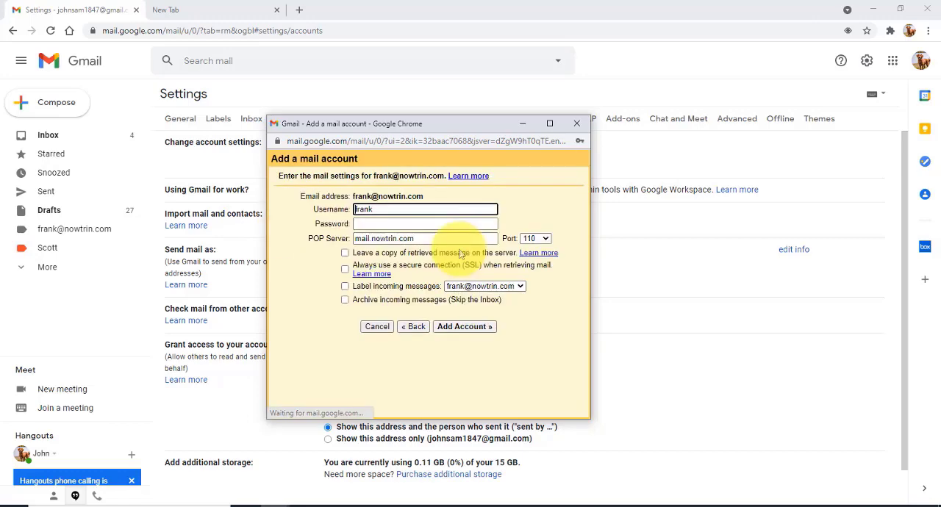
Fill in the added account's full e-mail address as the username and enter the account password.
click(385, 210)
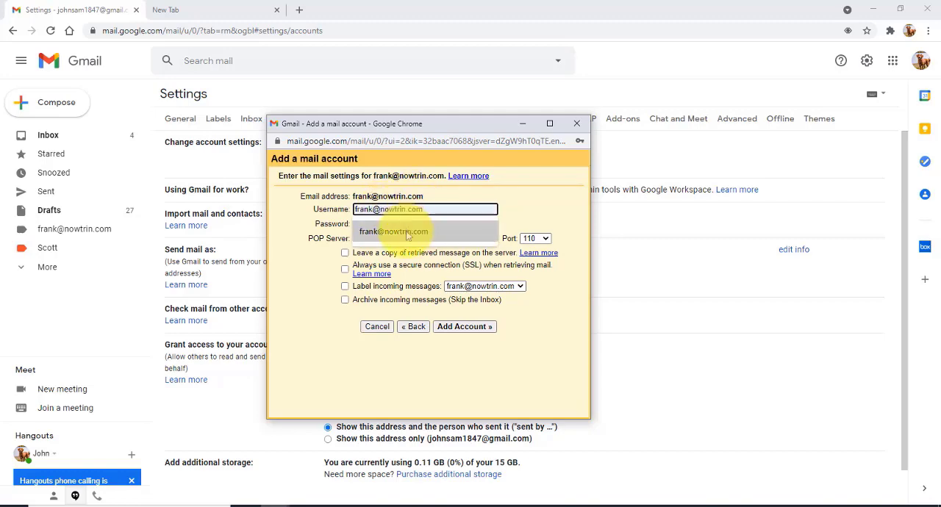
click(409, 229)
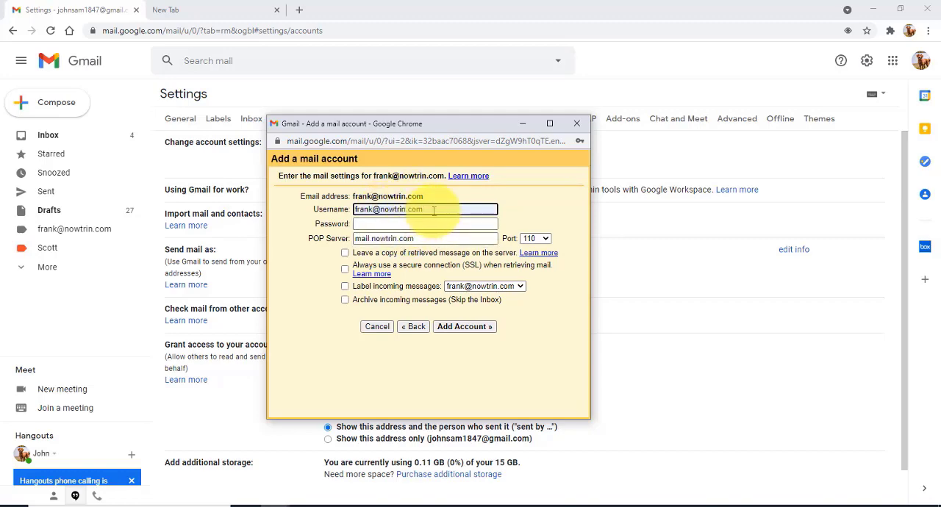
click(391, 222)
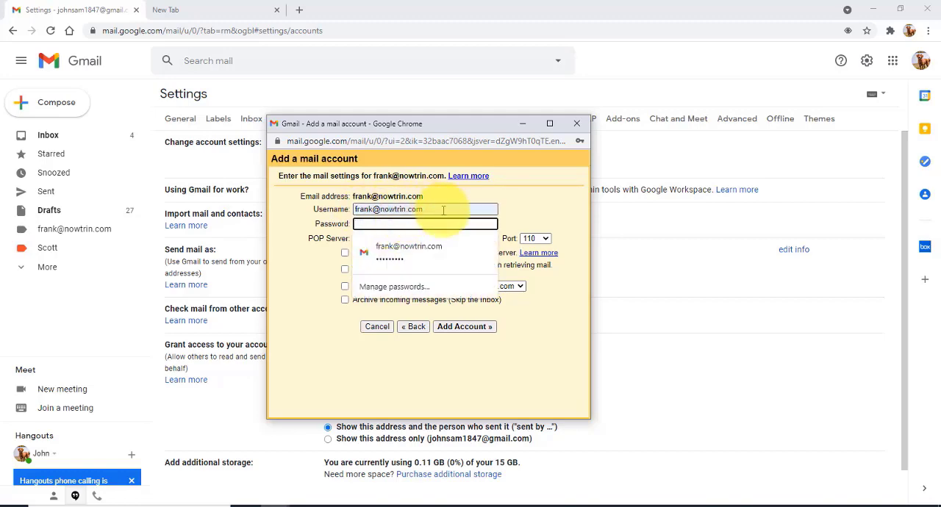
text(•)
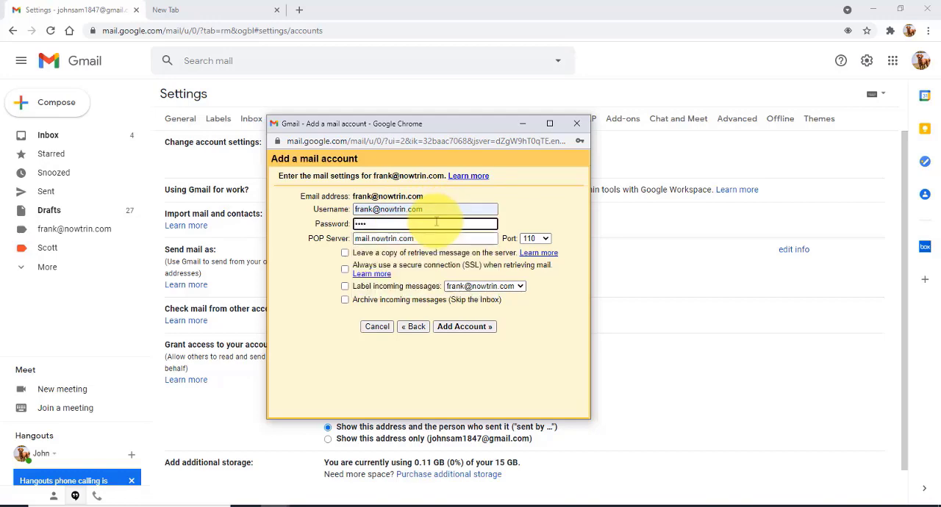
text(••••••••)
key(Tab)
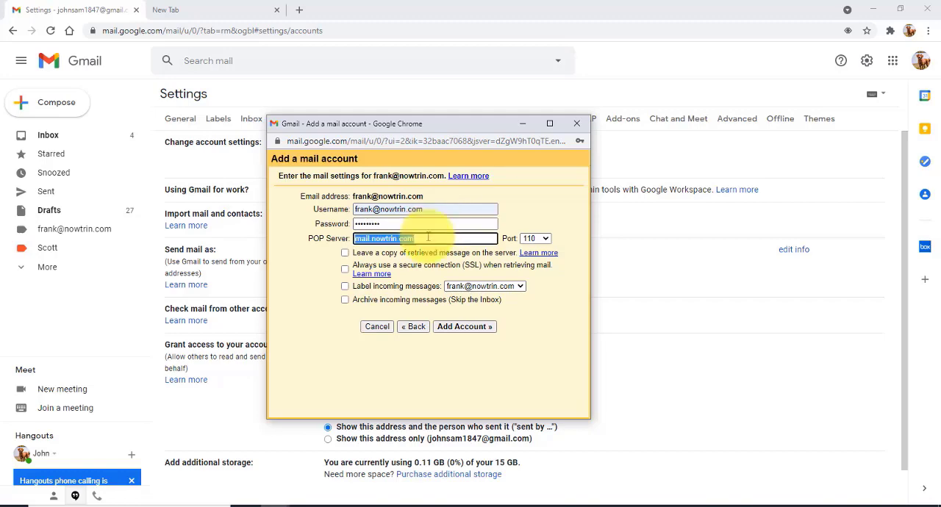
Set the POP server to pop.gmail.com on port 995, enable the secure SSL connection and labelling of incoming messages, and add the account.
text(p)
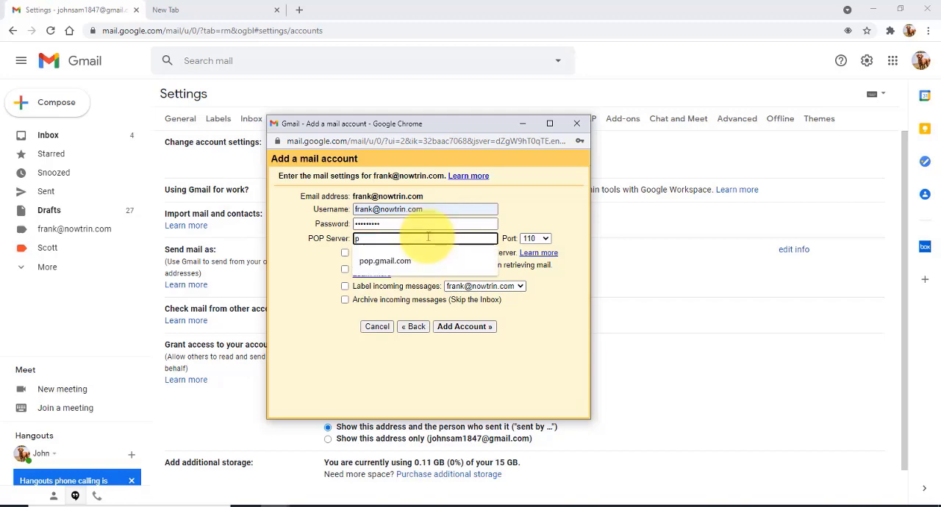
click(390, 261)
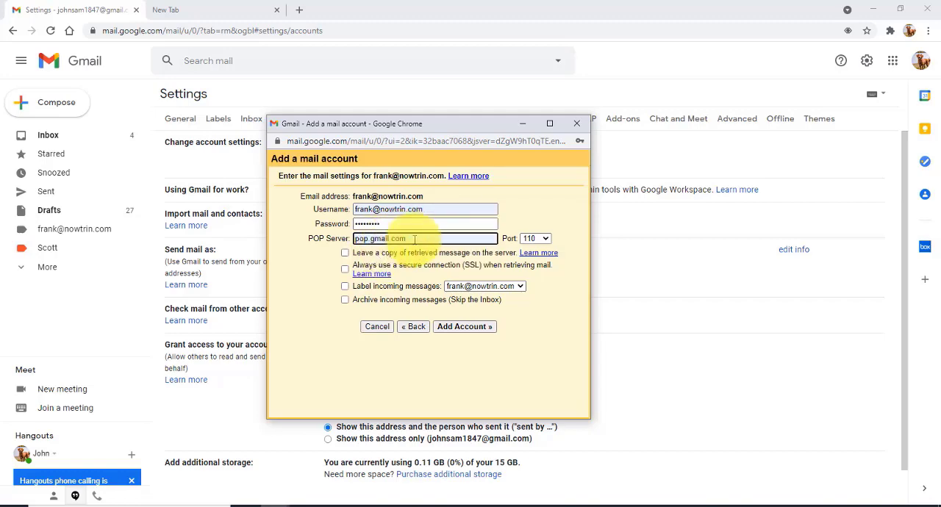
click(535, 239)
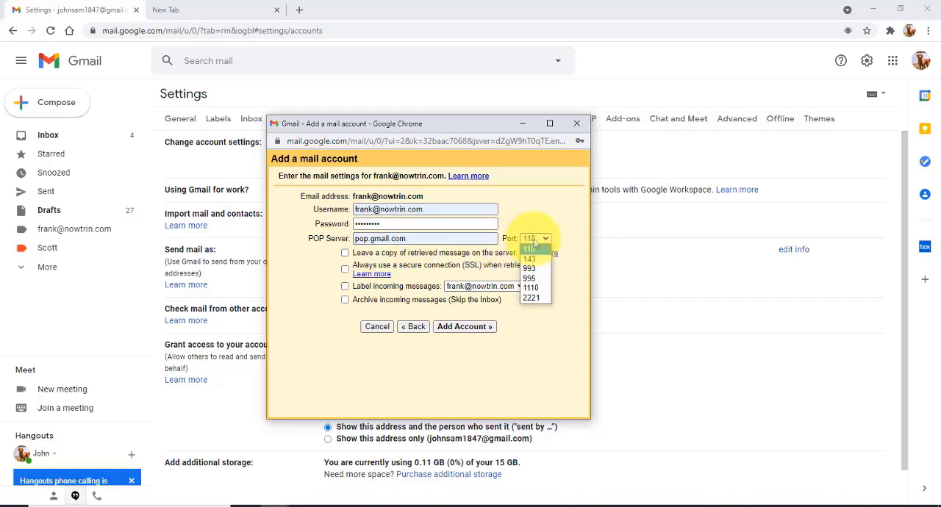
click(530, 278)
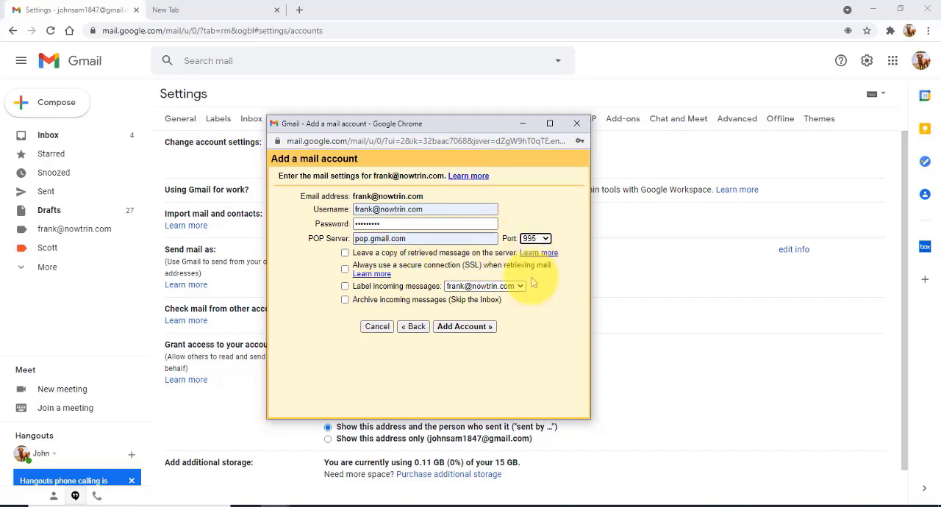
click(345, 269)
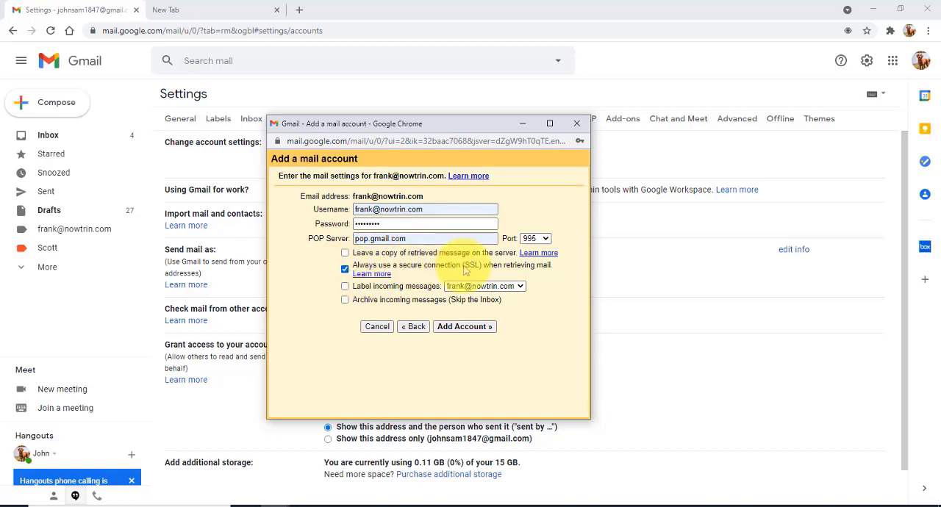
click(345, 286)
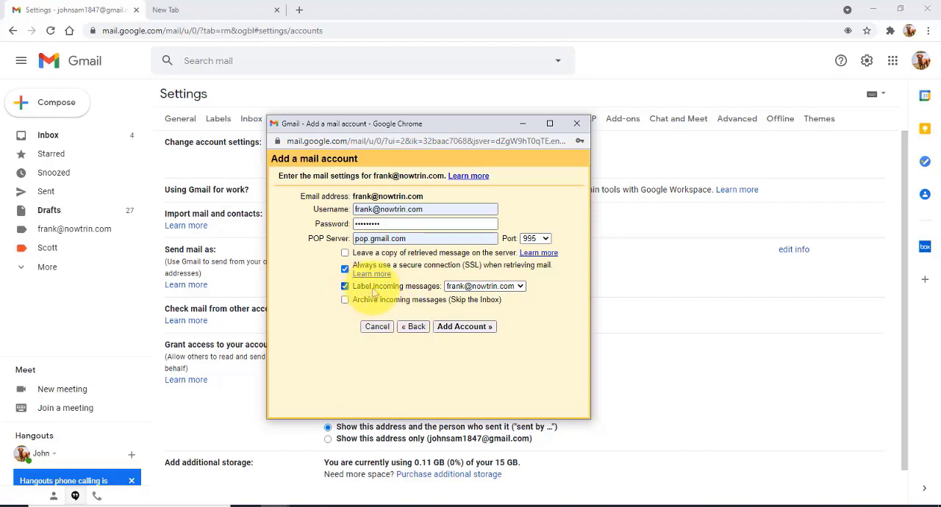
click(476, 328)
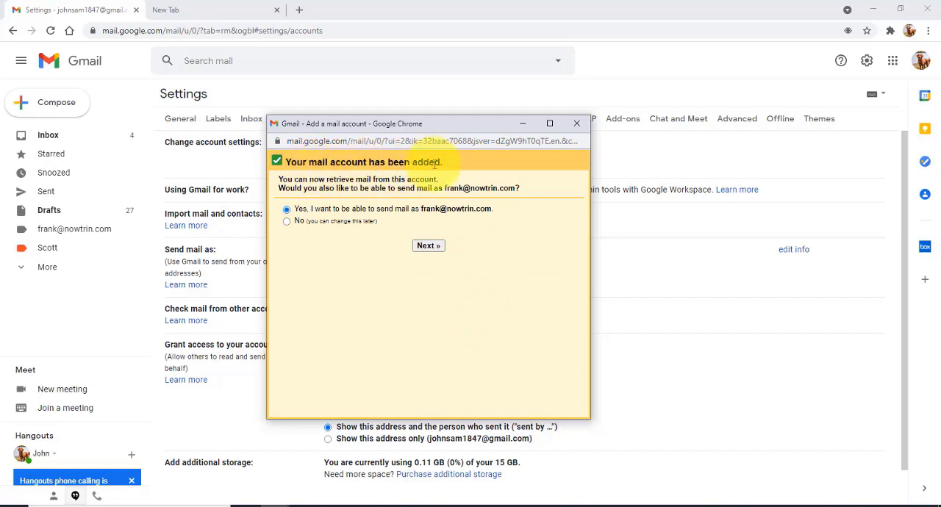
Allow sending mail as the added address, treated as an alias, through smtp.gmail.com on port 587 with TLS, and verify it with the confirmation code.
click(437, 247)
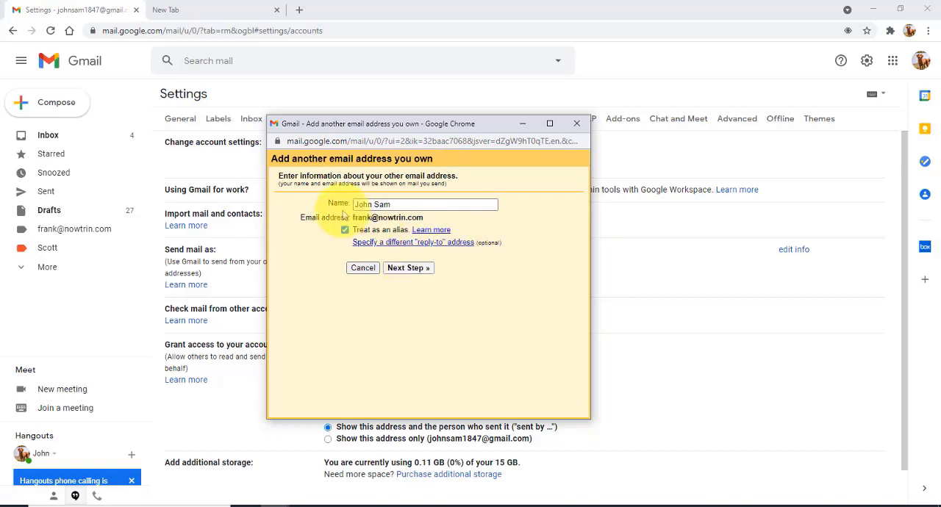
click(408, 269)
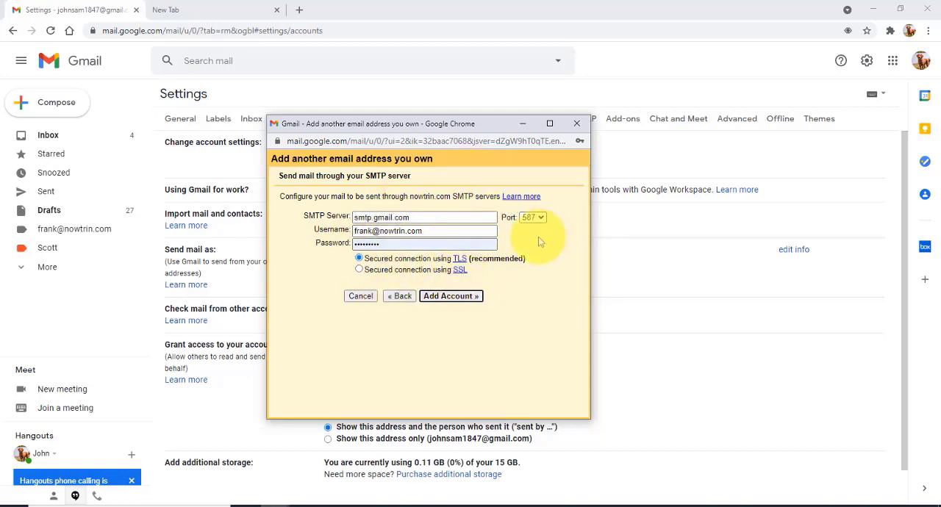
click(445, 297)
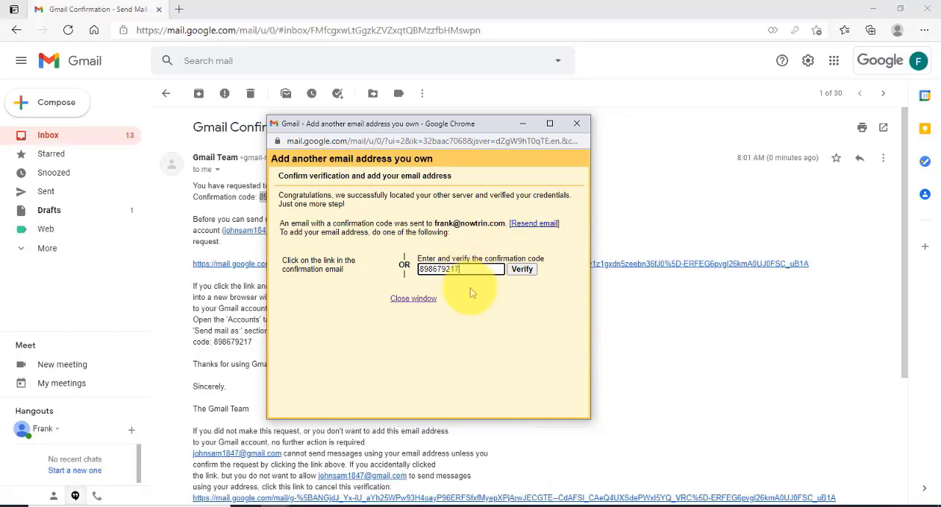
click(524, 269)
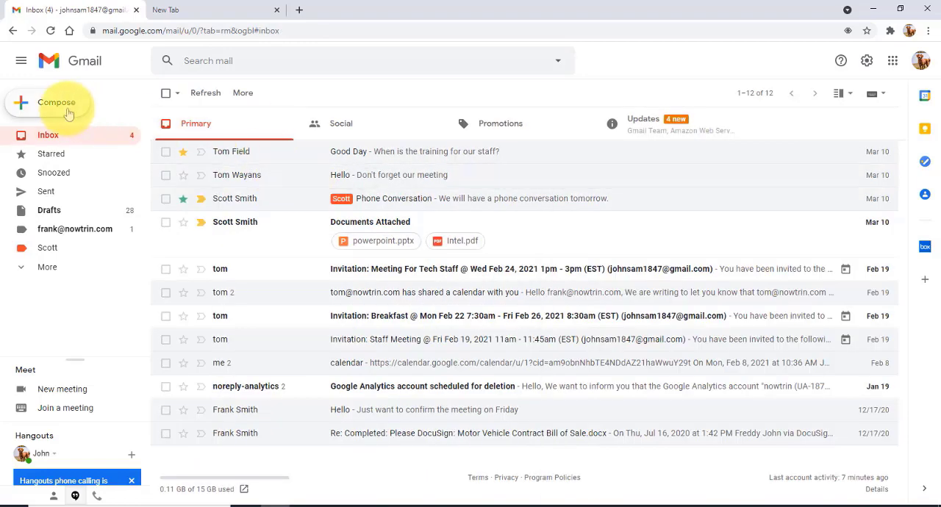
Start a new message and open the list of available sender addresses.
click(69, 110)
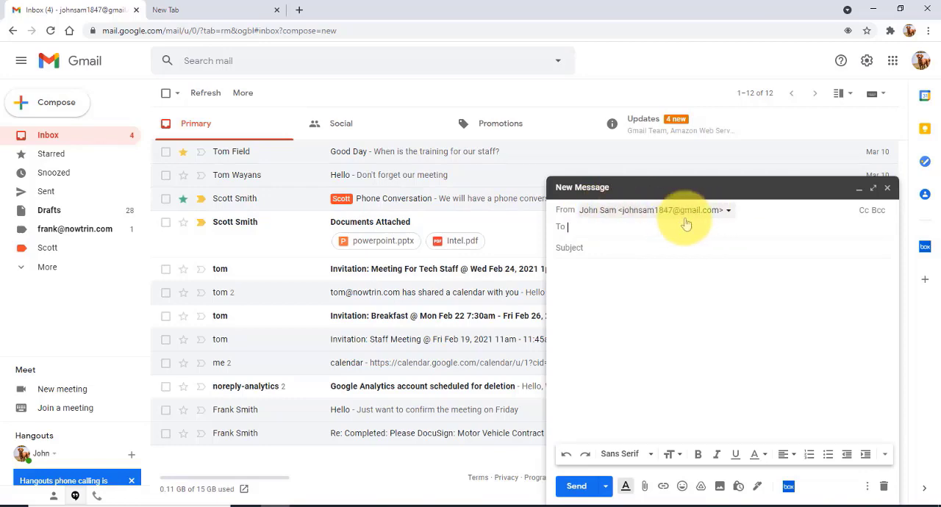
click(727, 213)
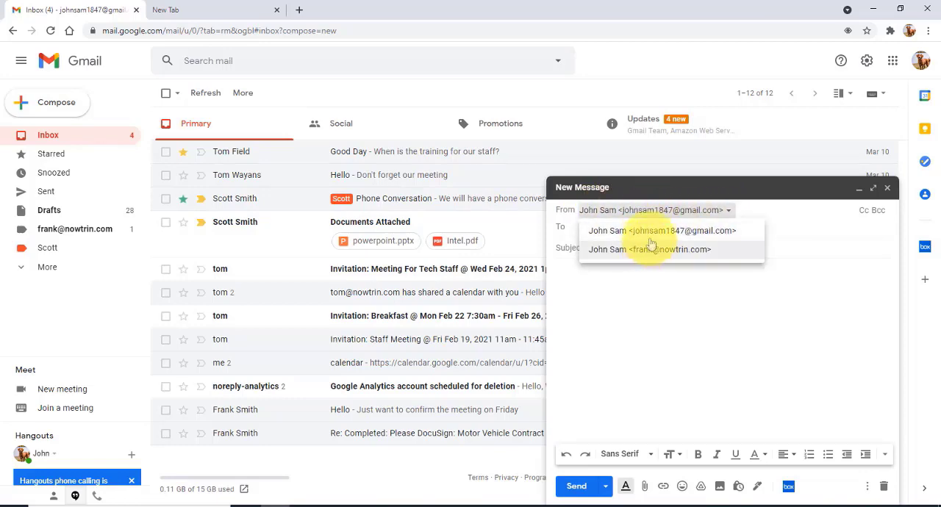